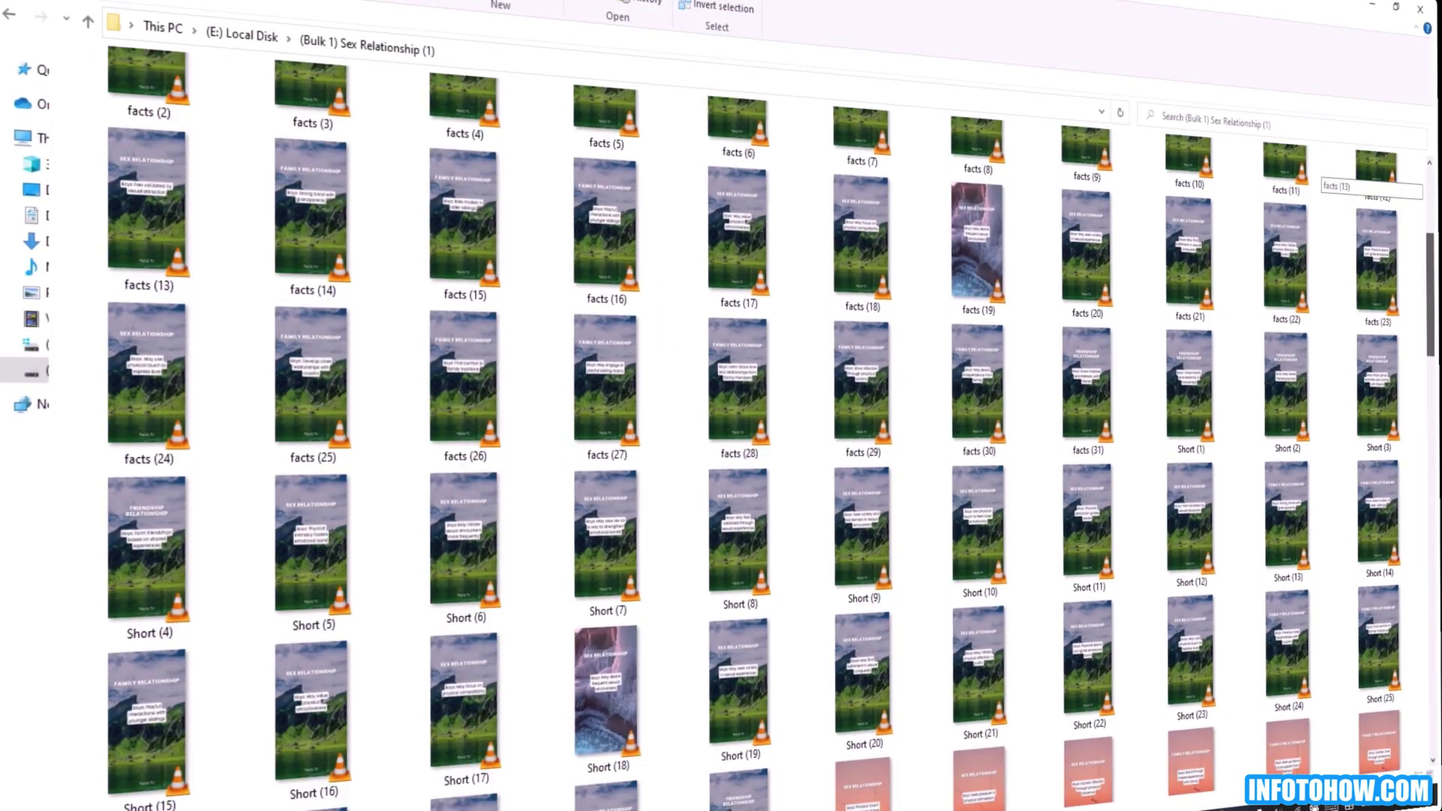
scroll(751, 421, down, 5)
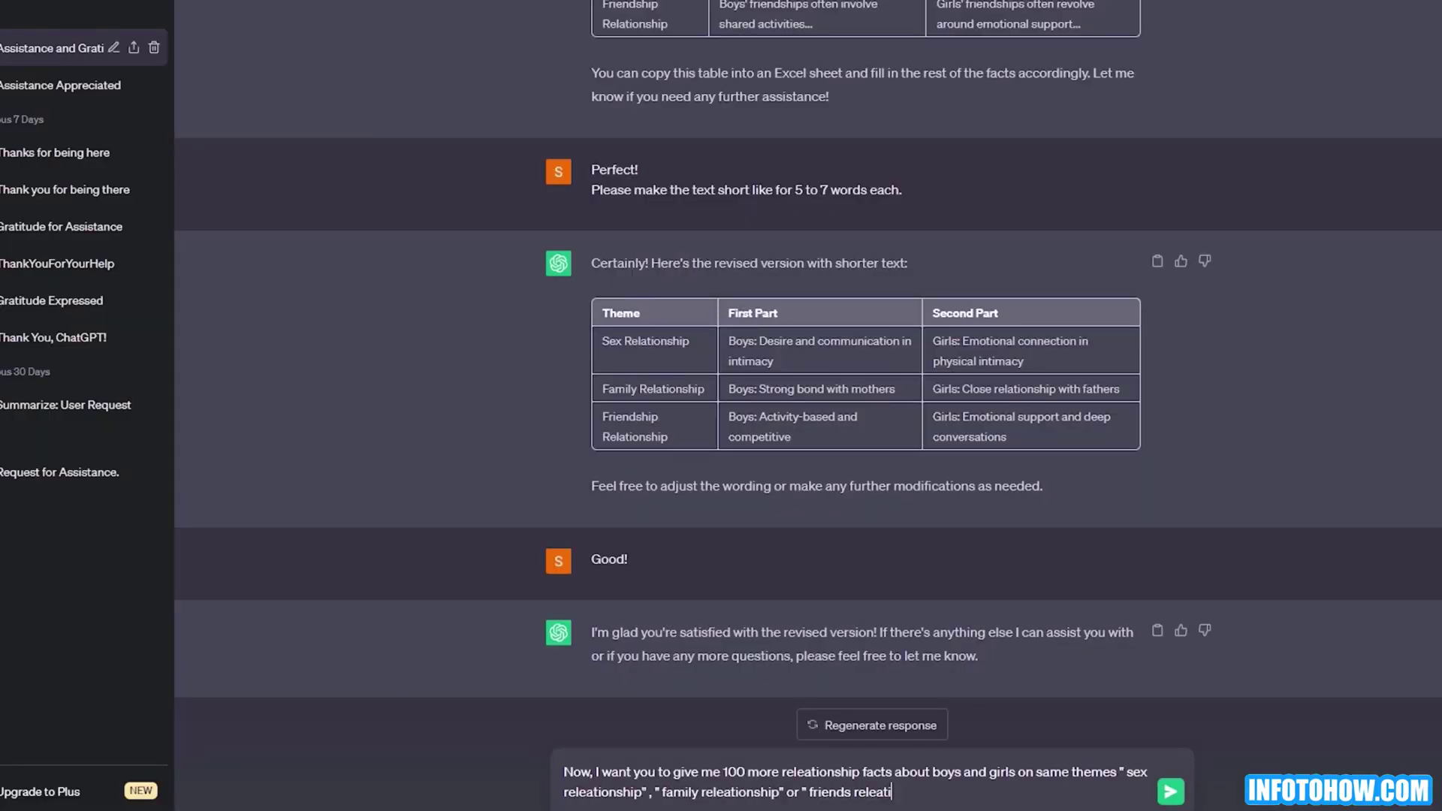
Send the 100-more-facts request, then in a new chat ask for help with a short-video script
key(Return)
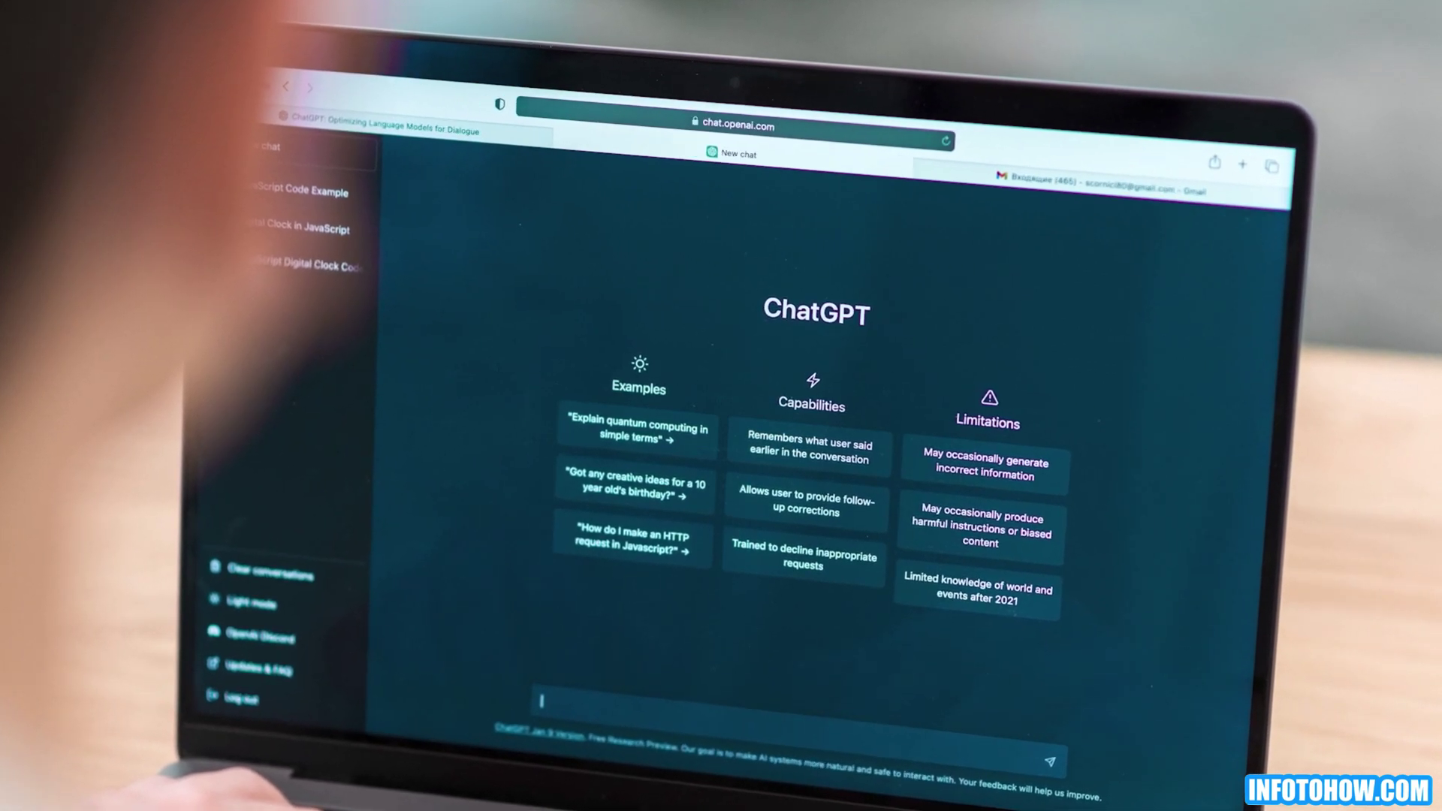
text(He)
text(llo! I need your help.)
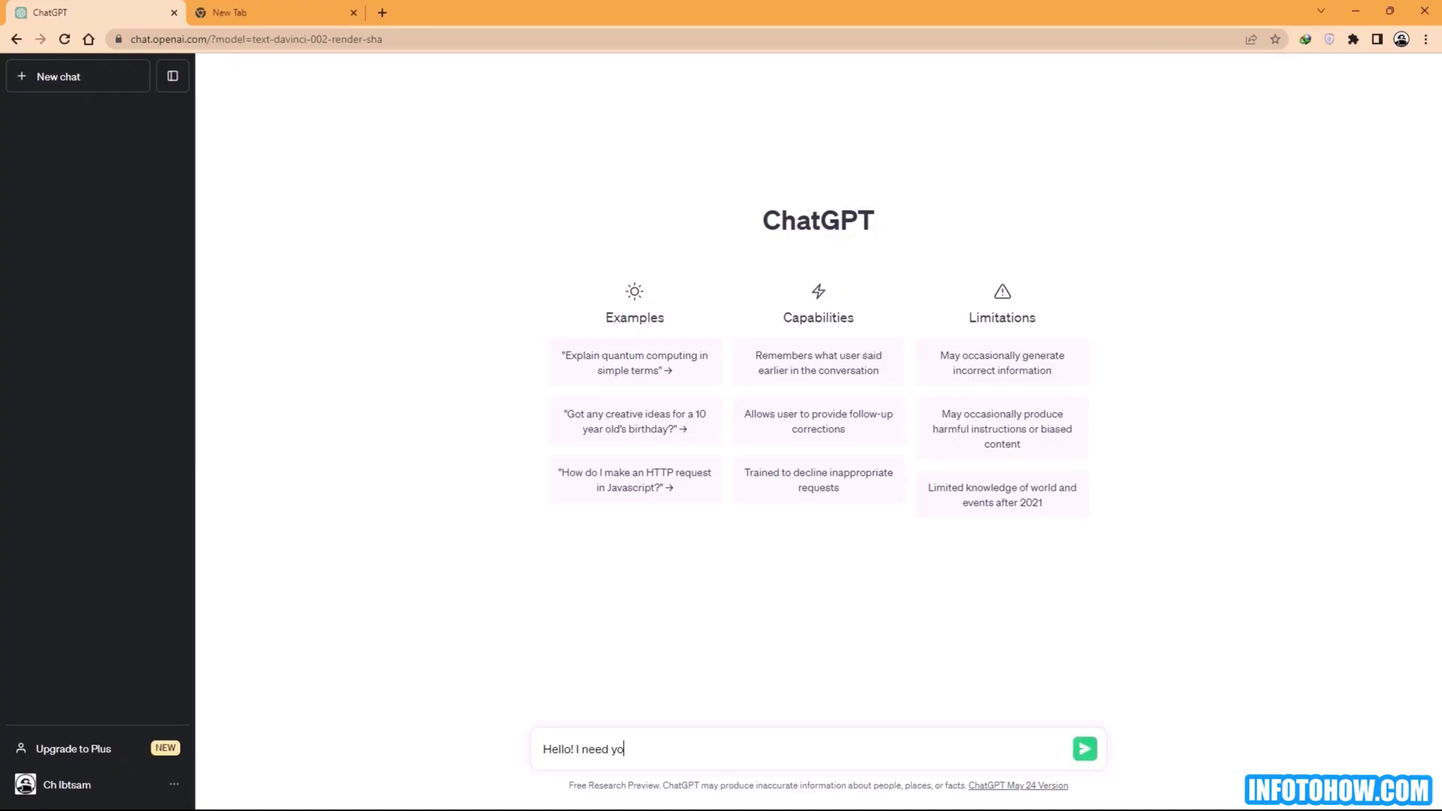
key(Return)
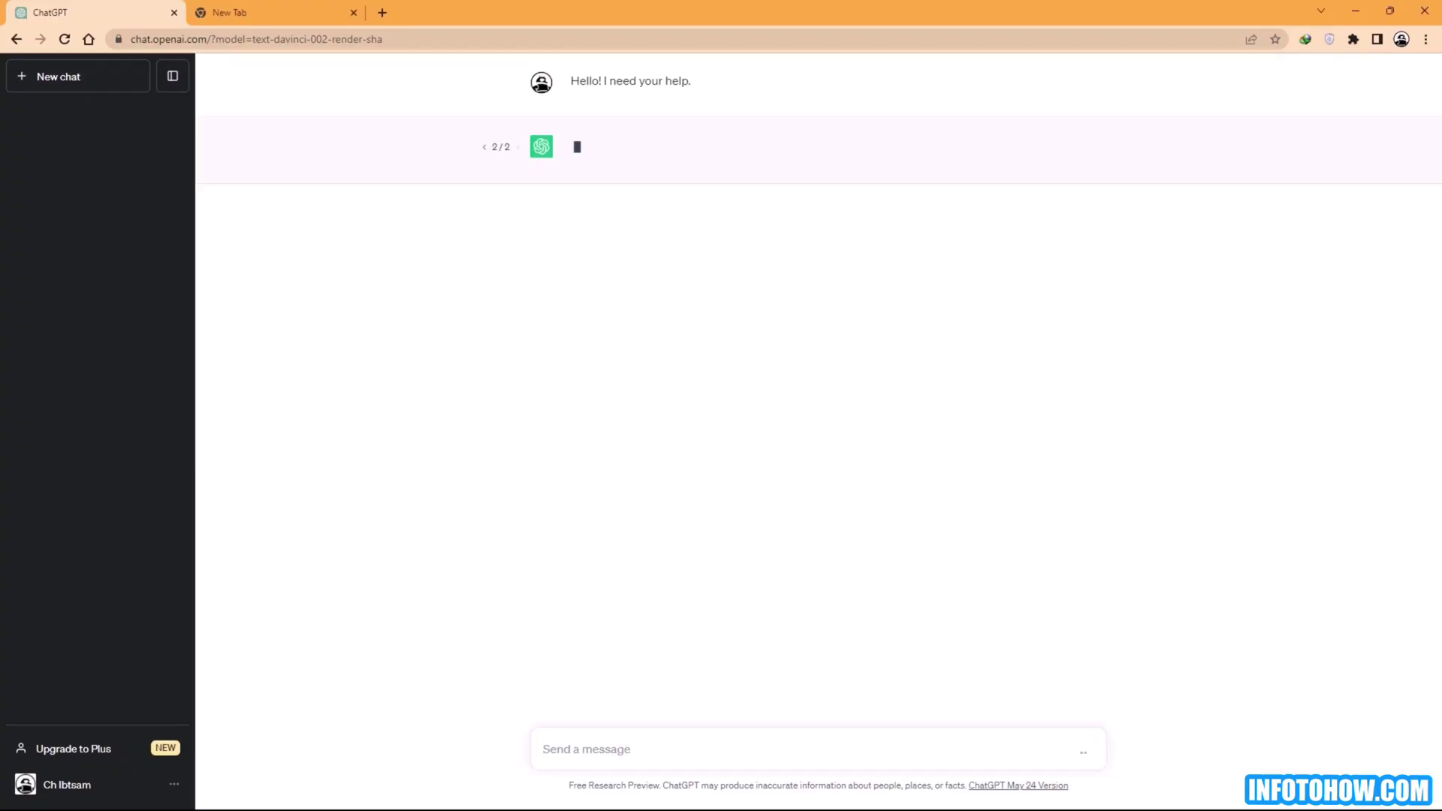
text(I need so)
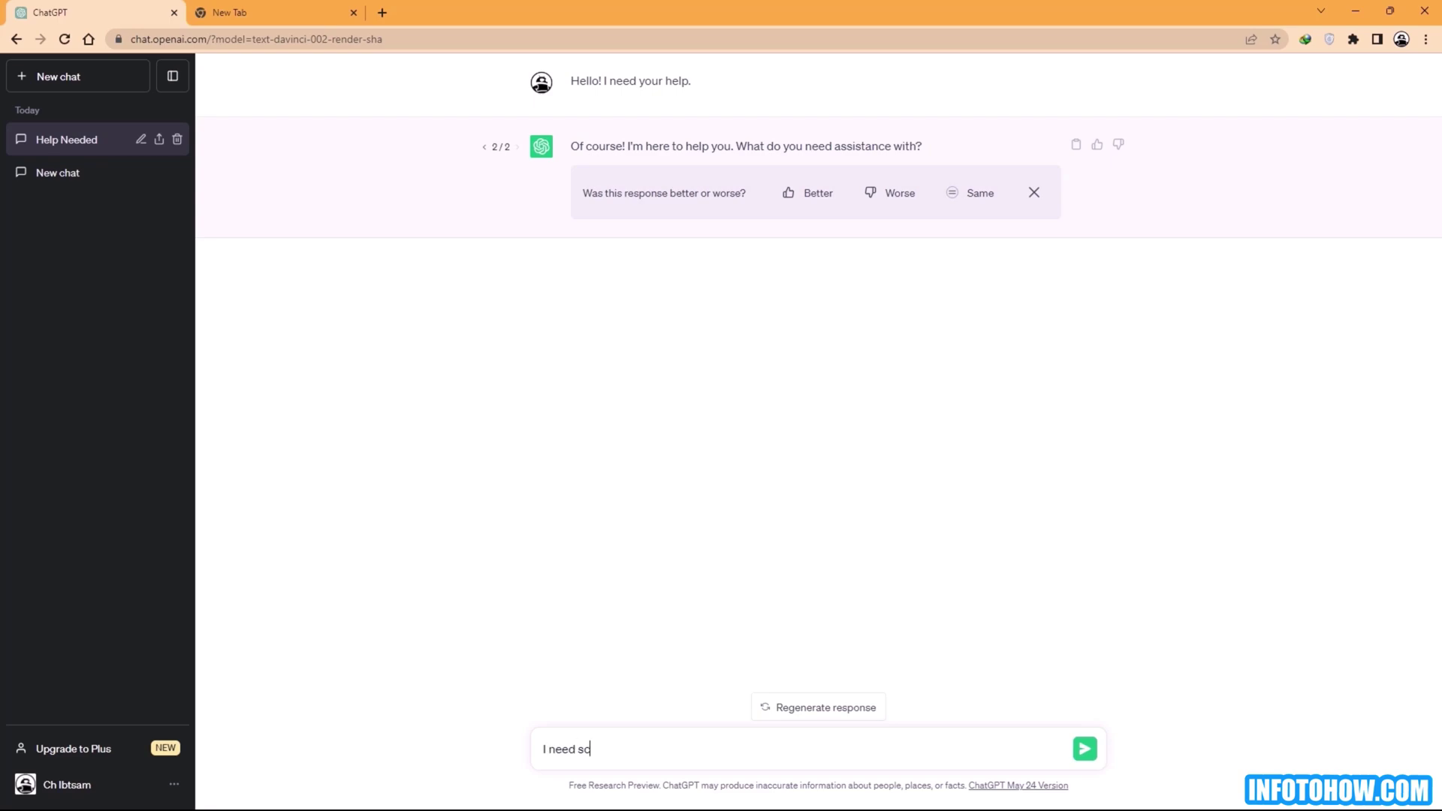
text(ript for my short videos)
key(Return)
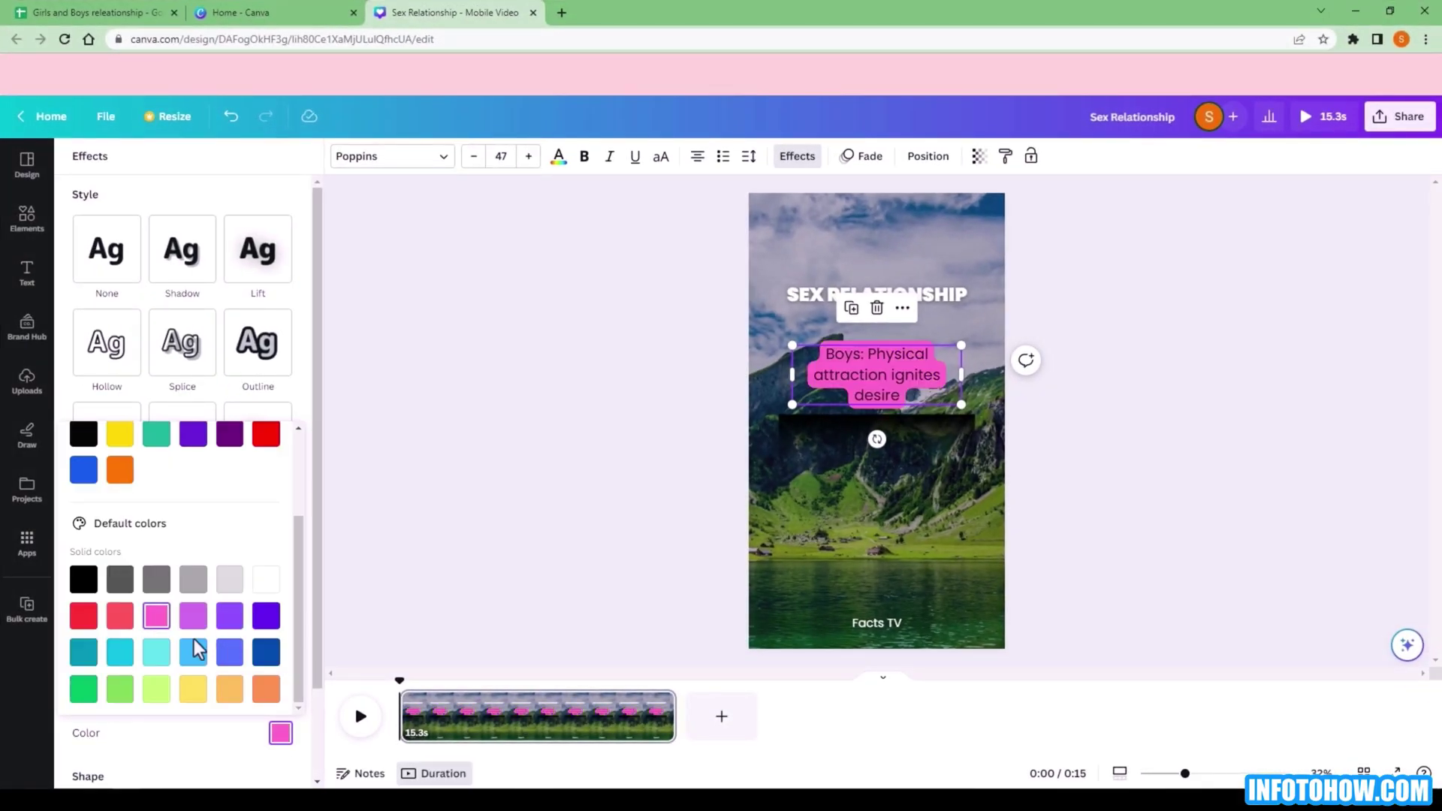
Set the Canva fact text background to white, then send ChatGPT the relationship-facts table prompt
click(265, 579)
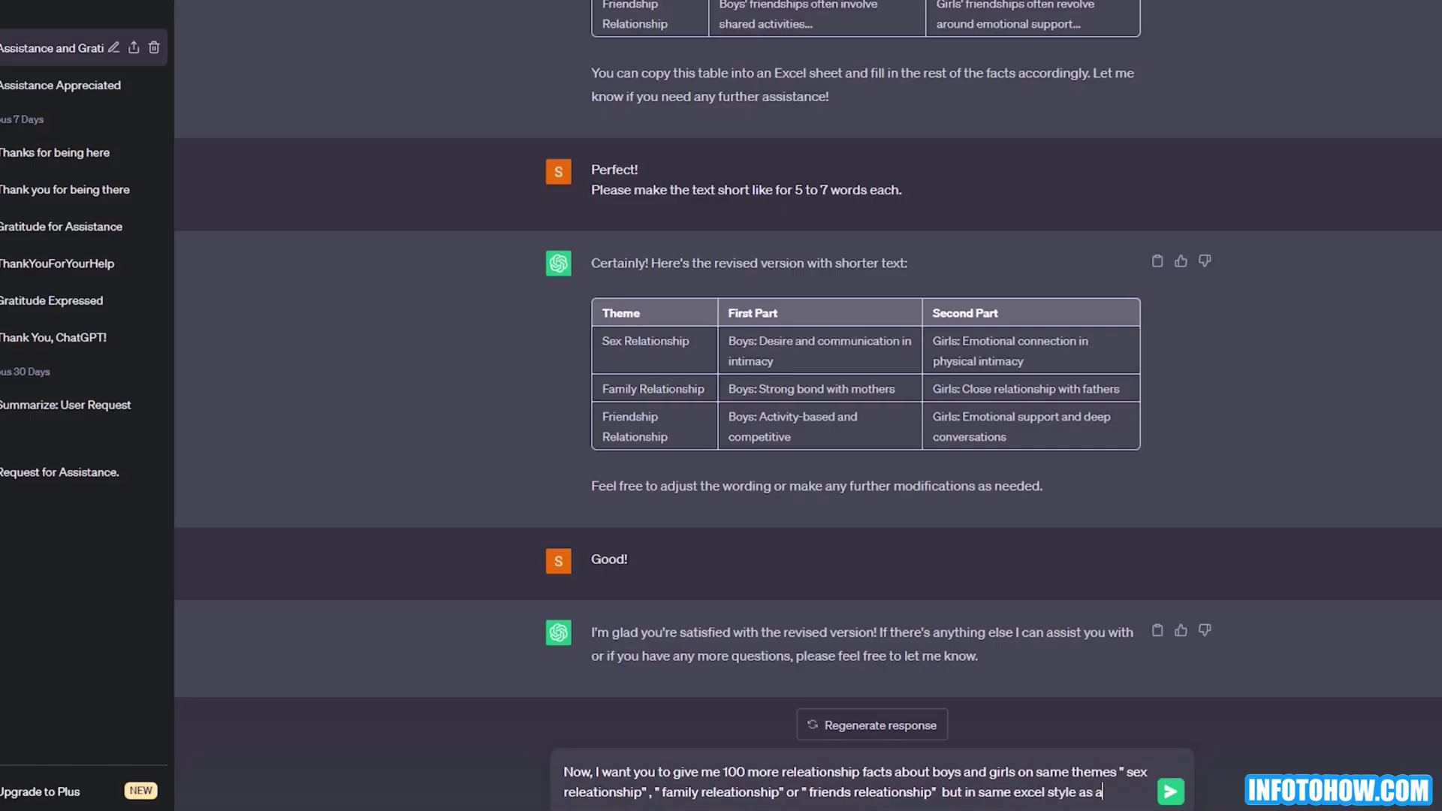
key(Return)
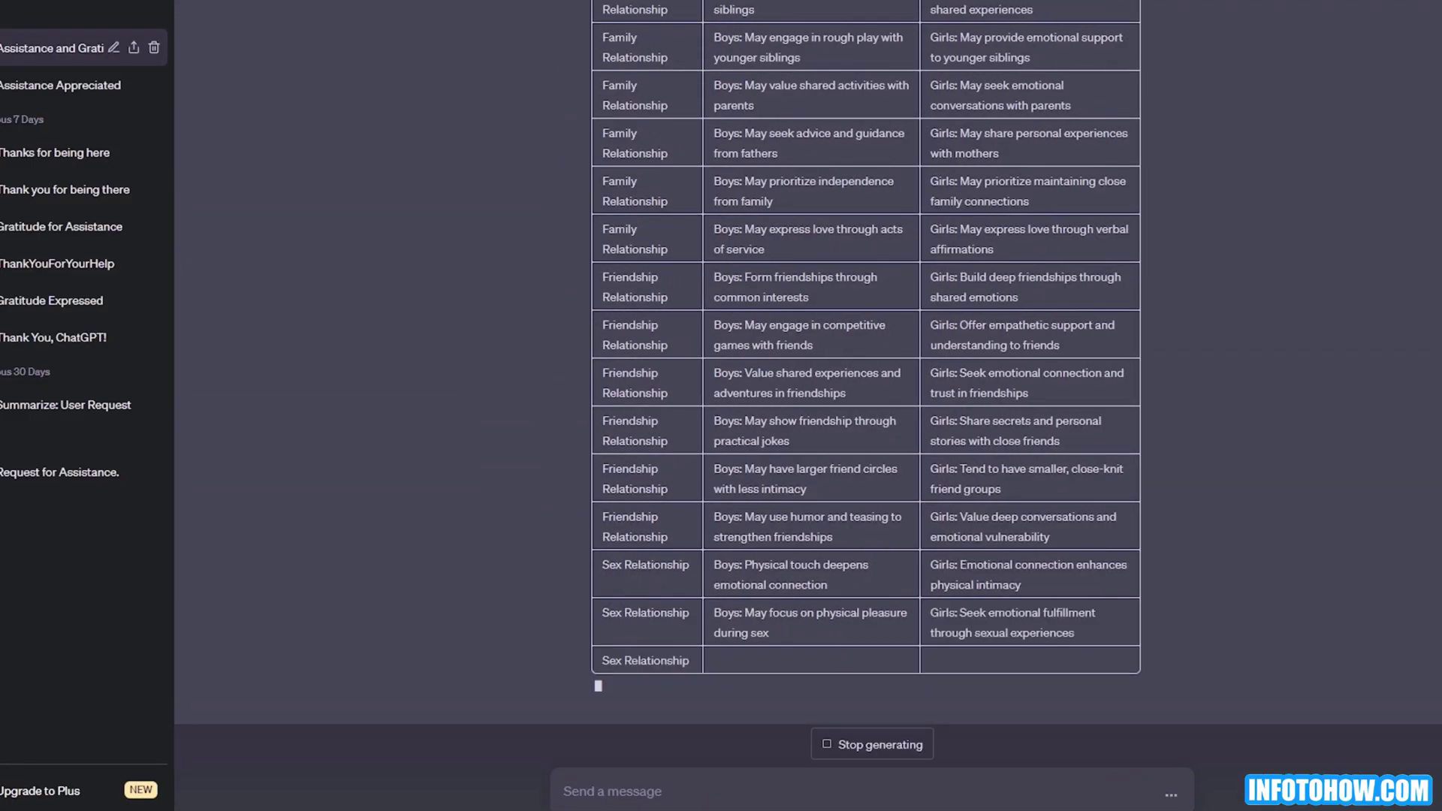
text(PP)
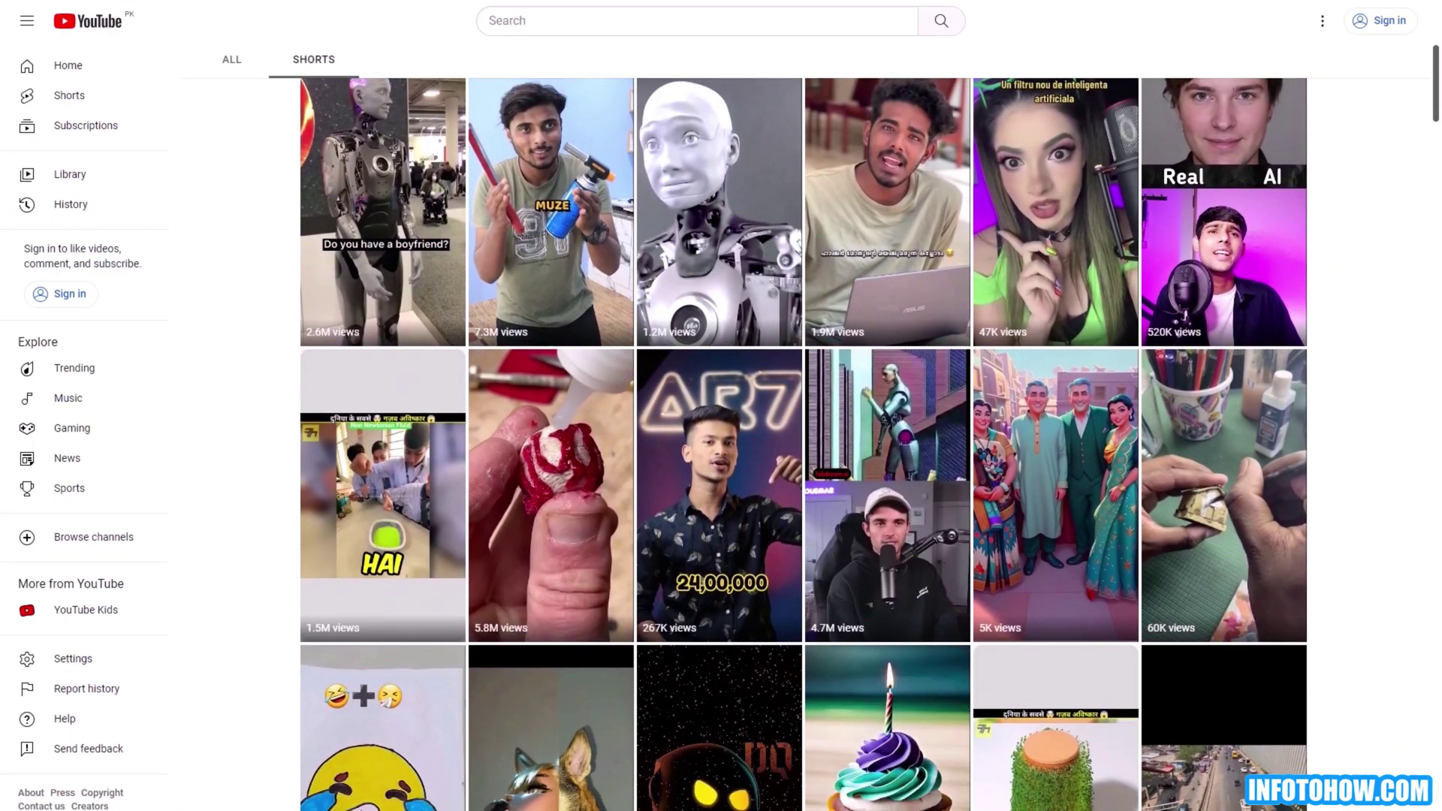
Scroll through the YouTube Shorts results for 'relationship facts'
scroll(804, 443, down, 5)
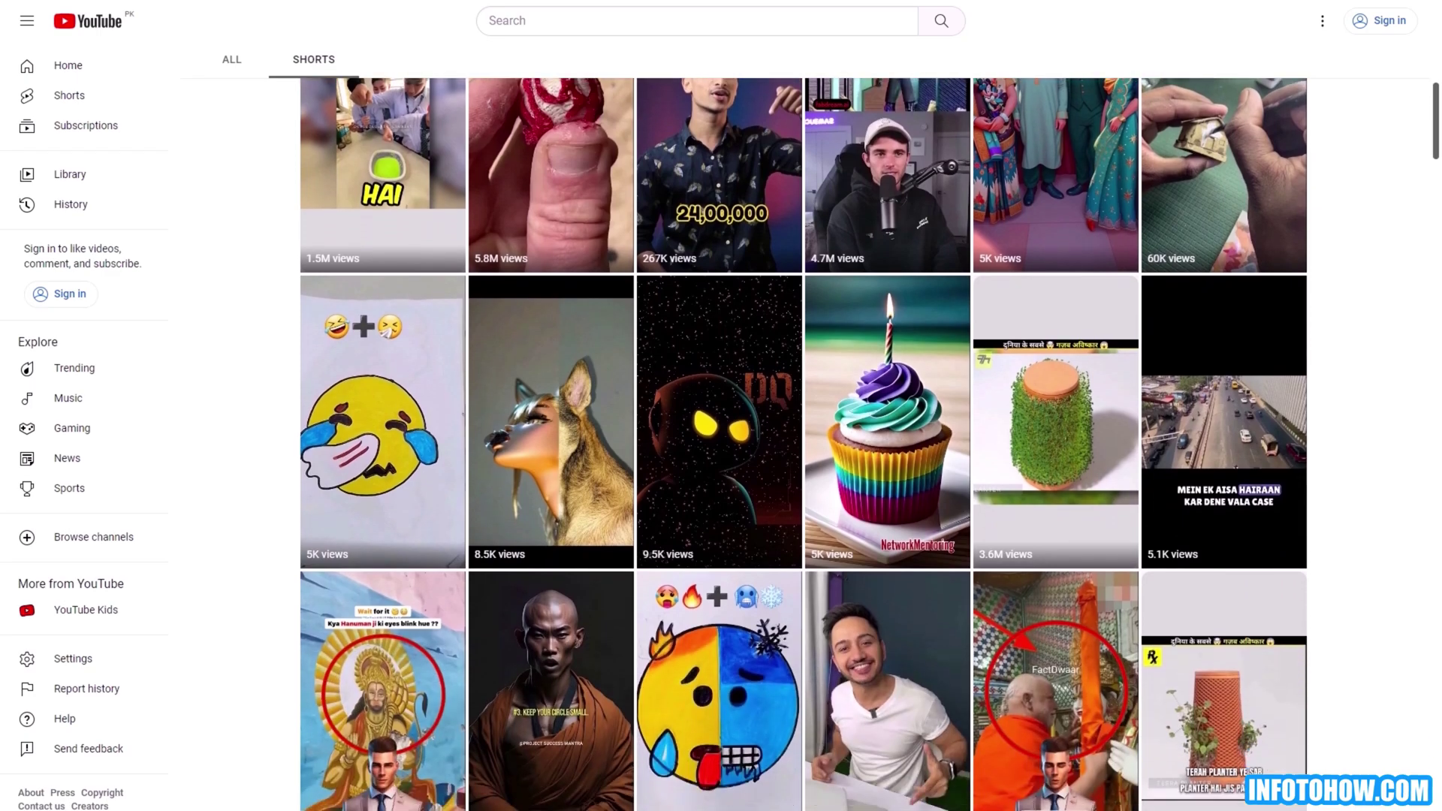
scroll(804, 443, down, 5)
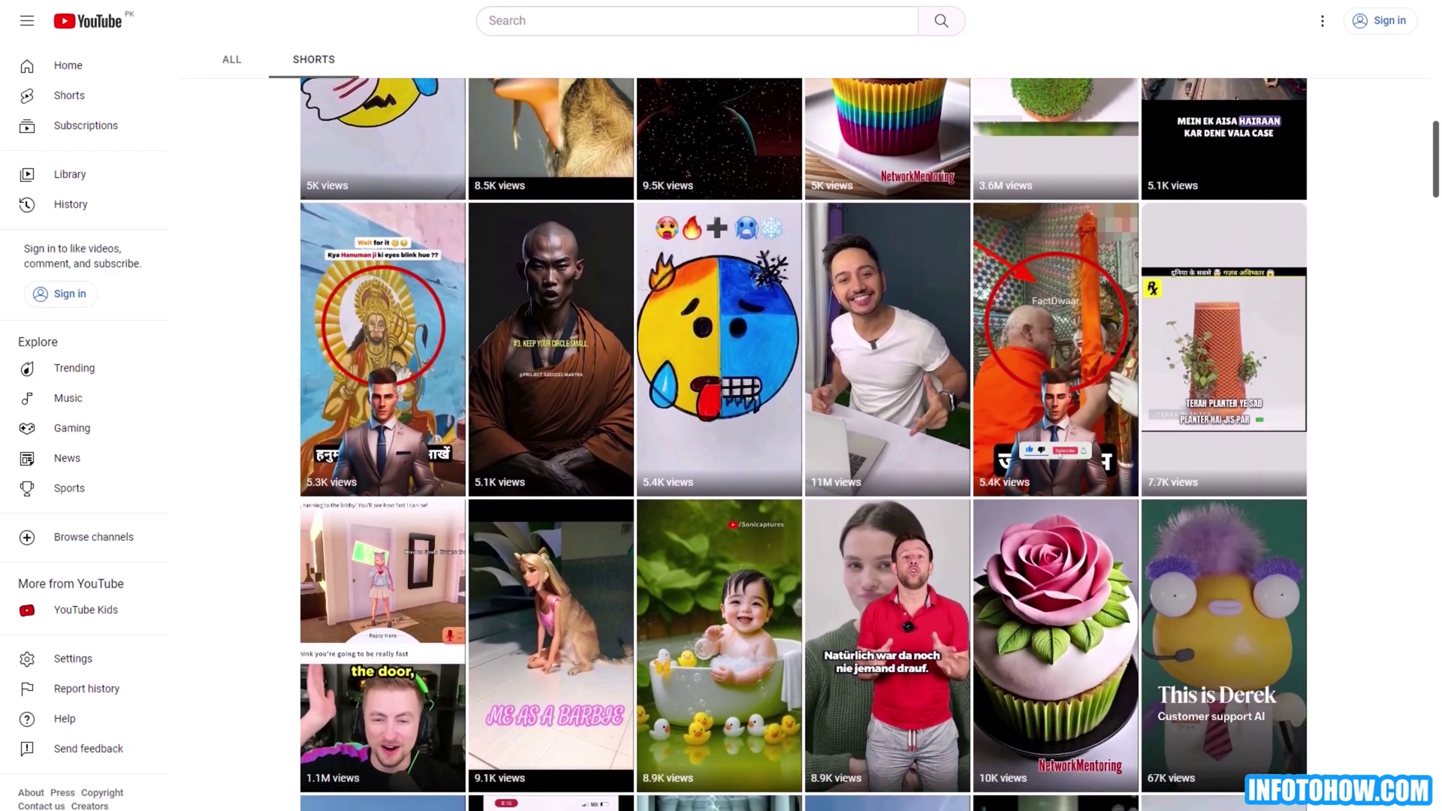
scroll(804, 443, down, 3)
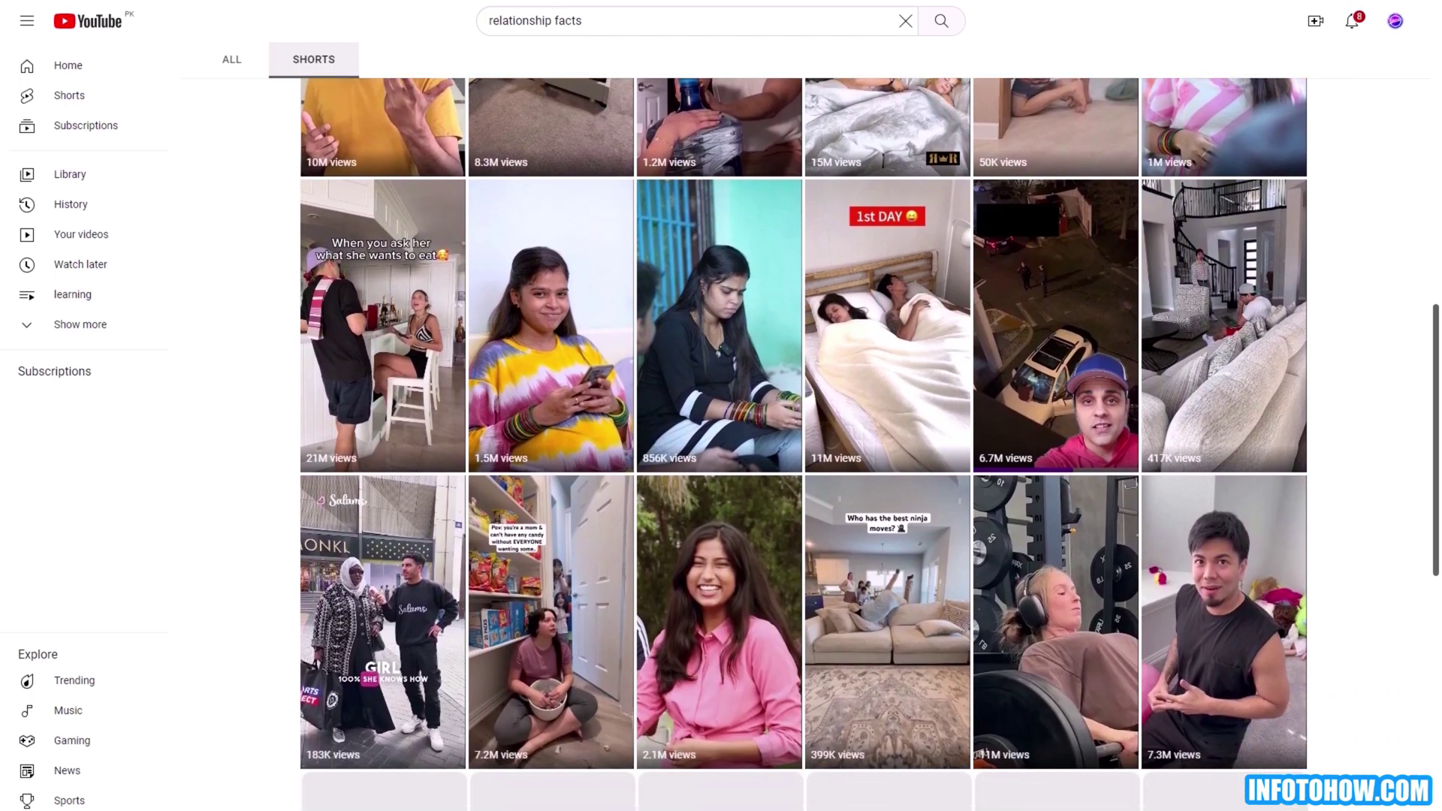
scroll(804, 444, down, 1)
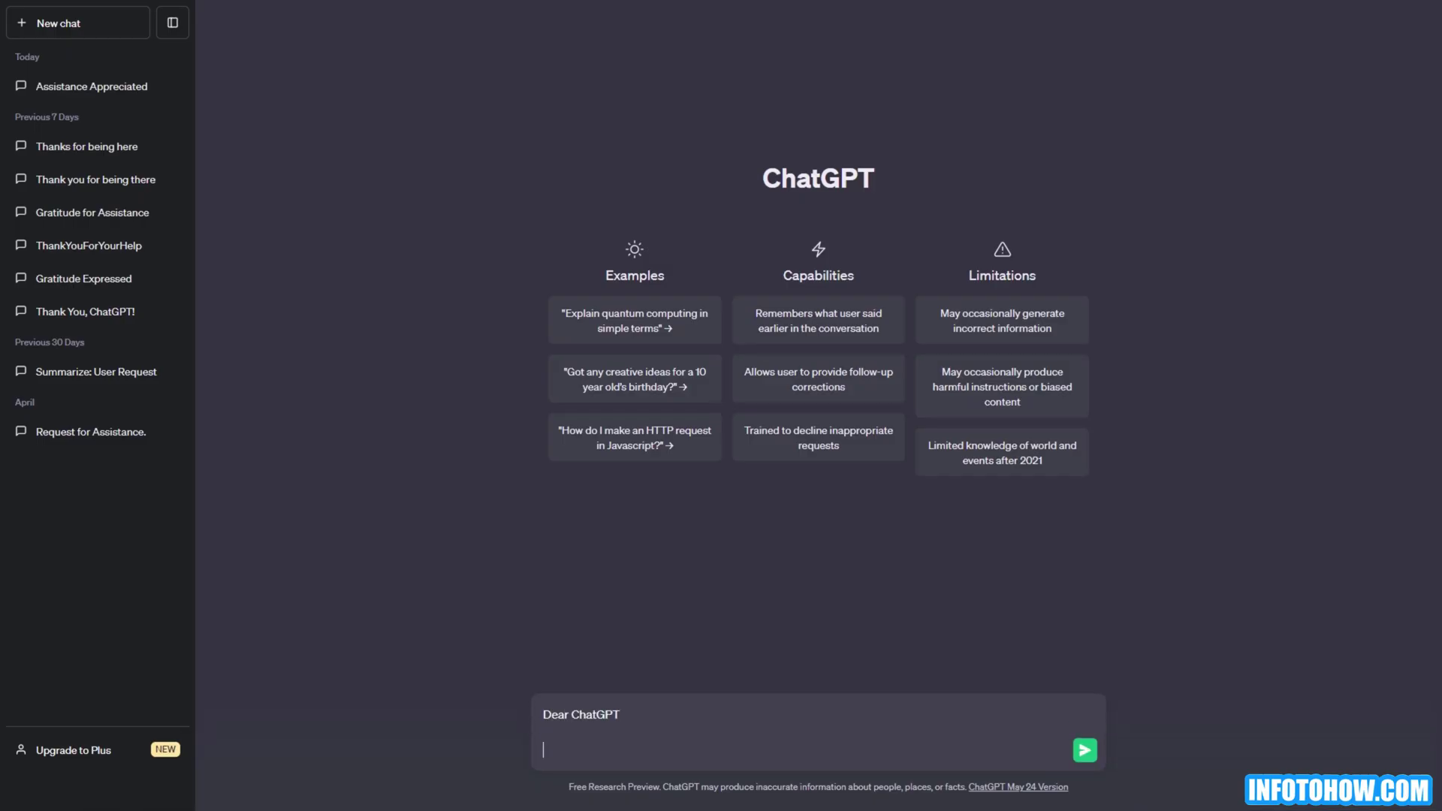
Send the greetings 'Let me start with thank you to be here for us!' and 'Lets get started!'
text(Let me start with thank you to be here for us!)
key(Return)
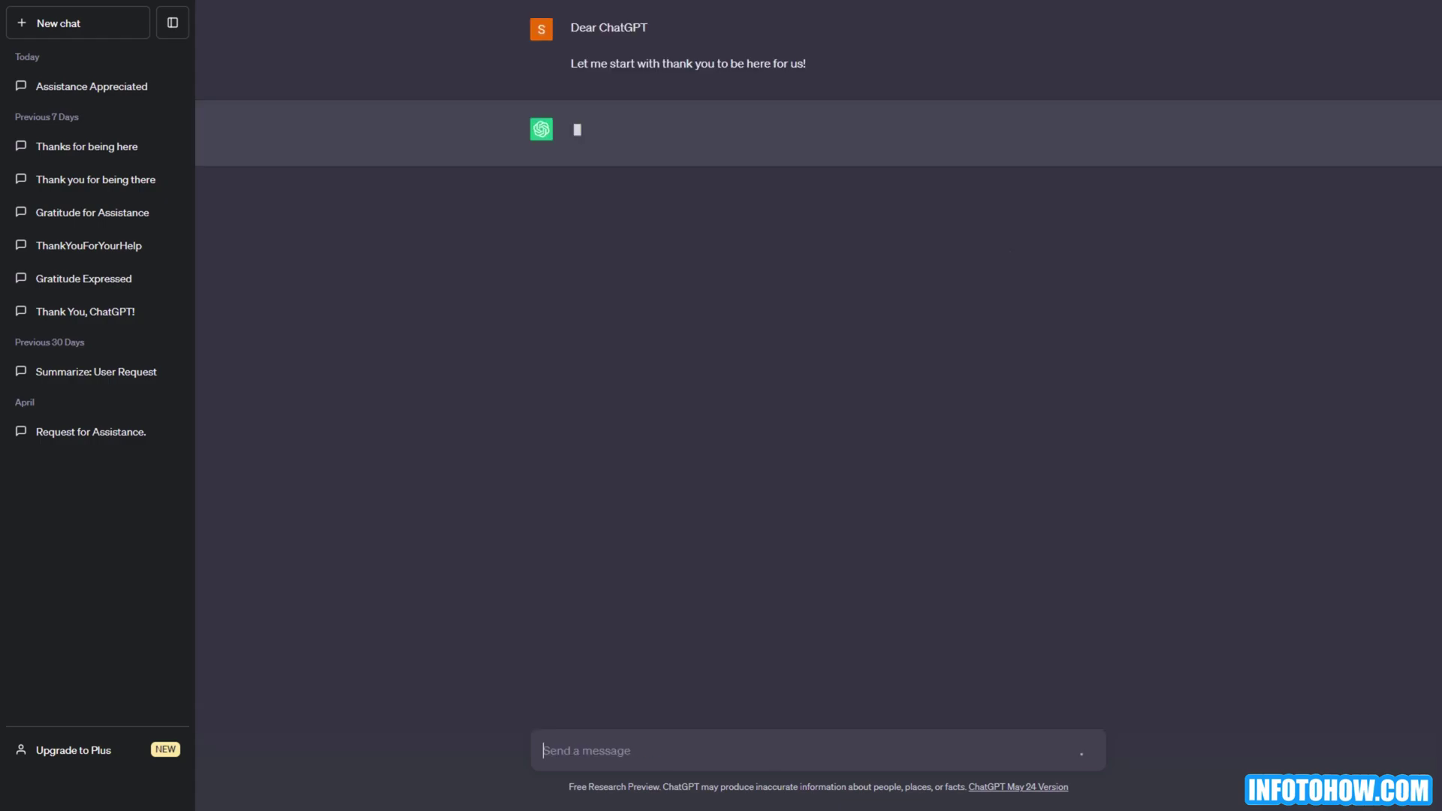
text(Lets get started!)
key(Return)
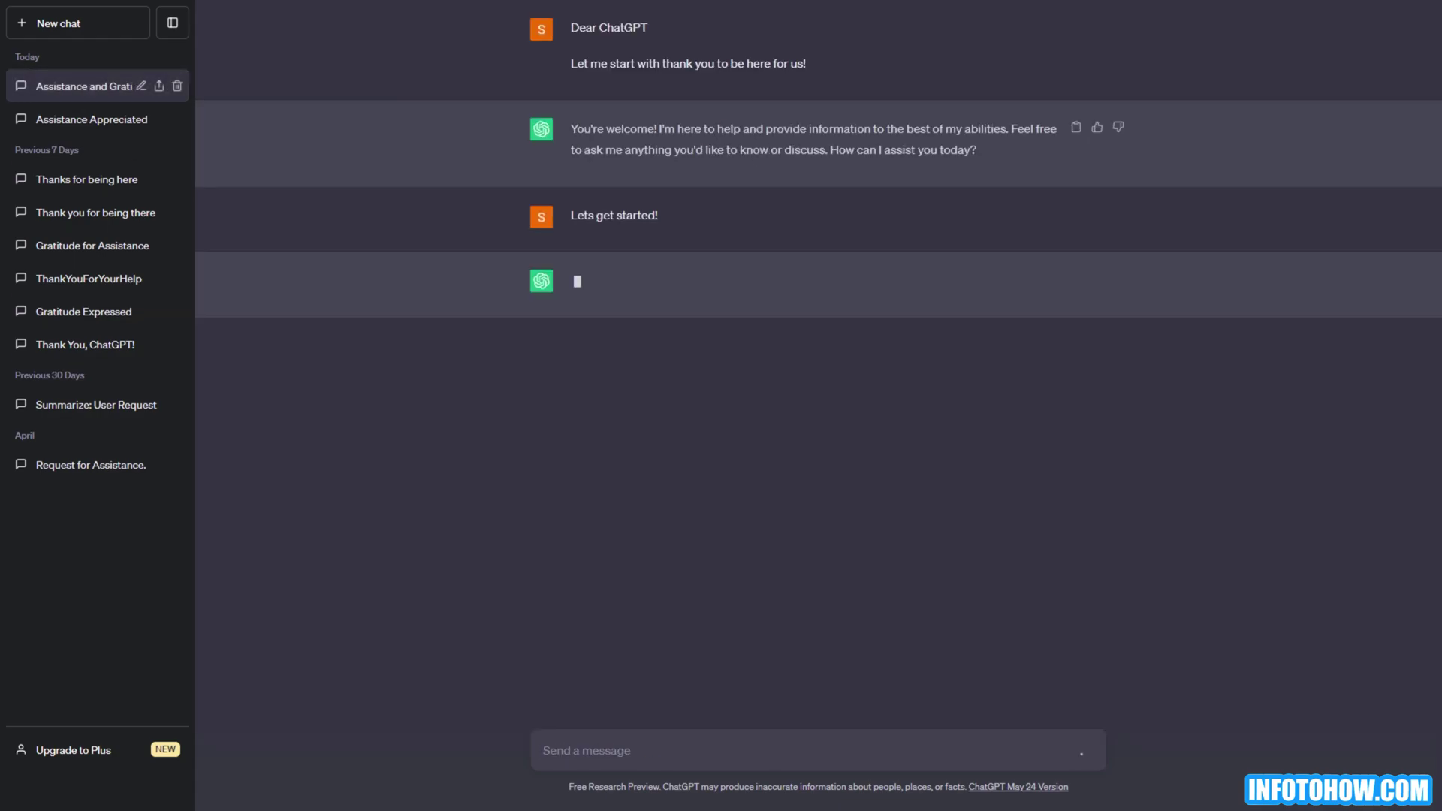
Write a prompt asking for girl-and-boy relationship facts, with a two-part 'calls you daily' example
text(I want you to come up with some )
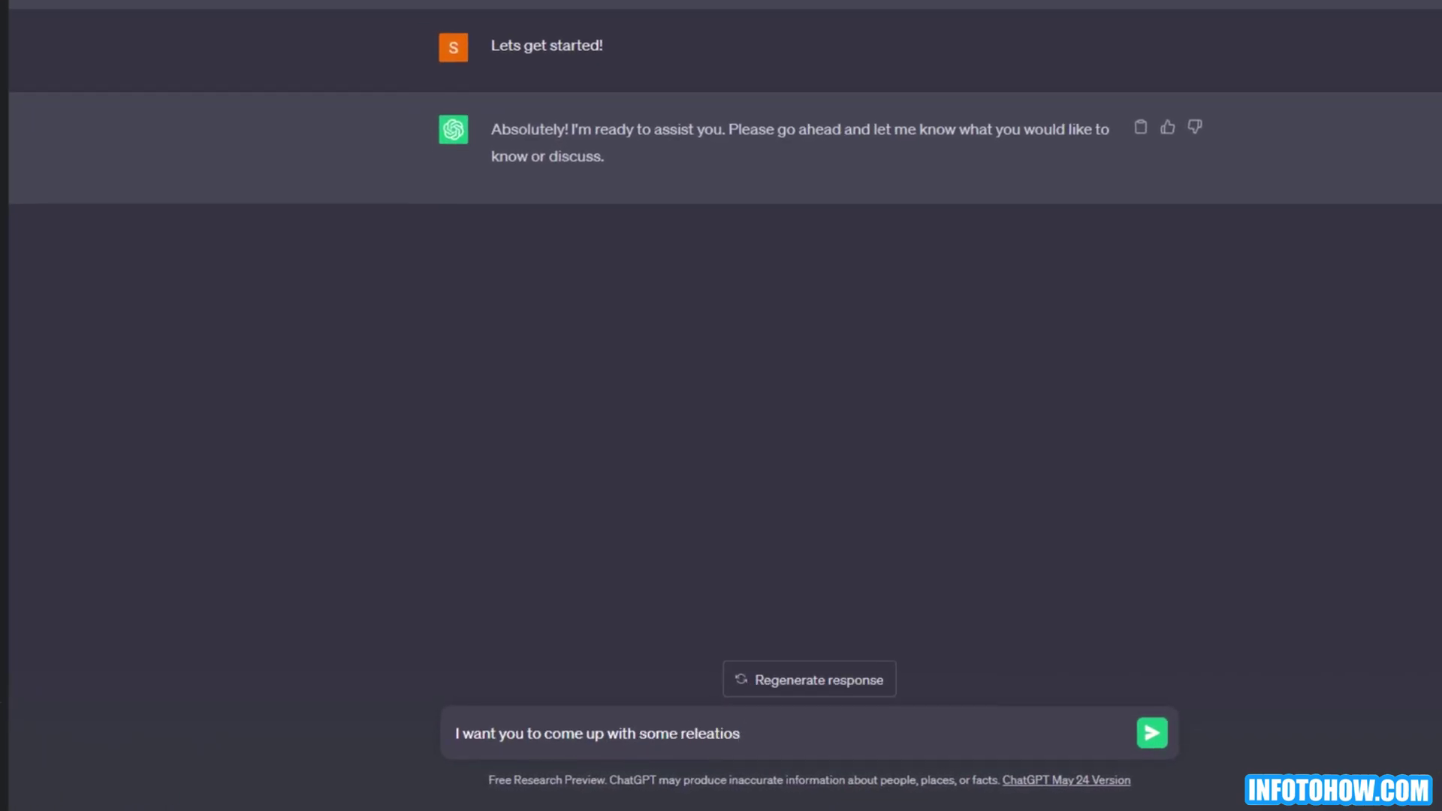
text(releationship facts about girls and)
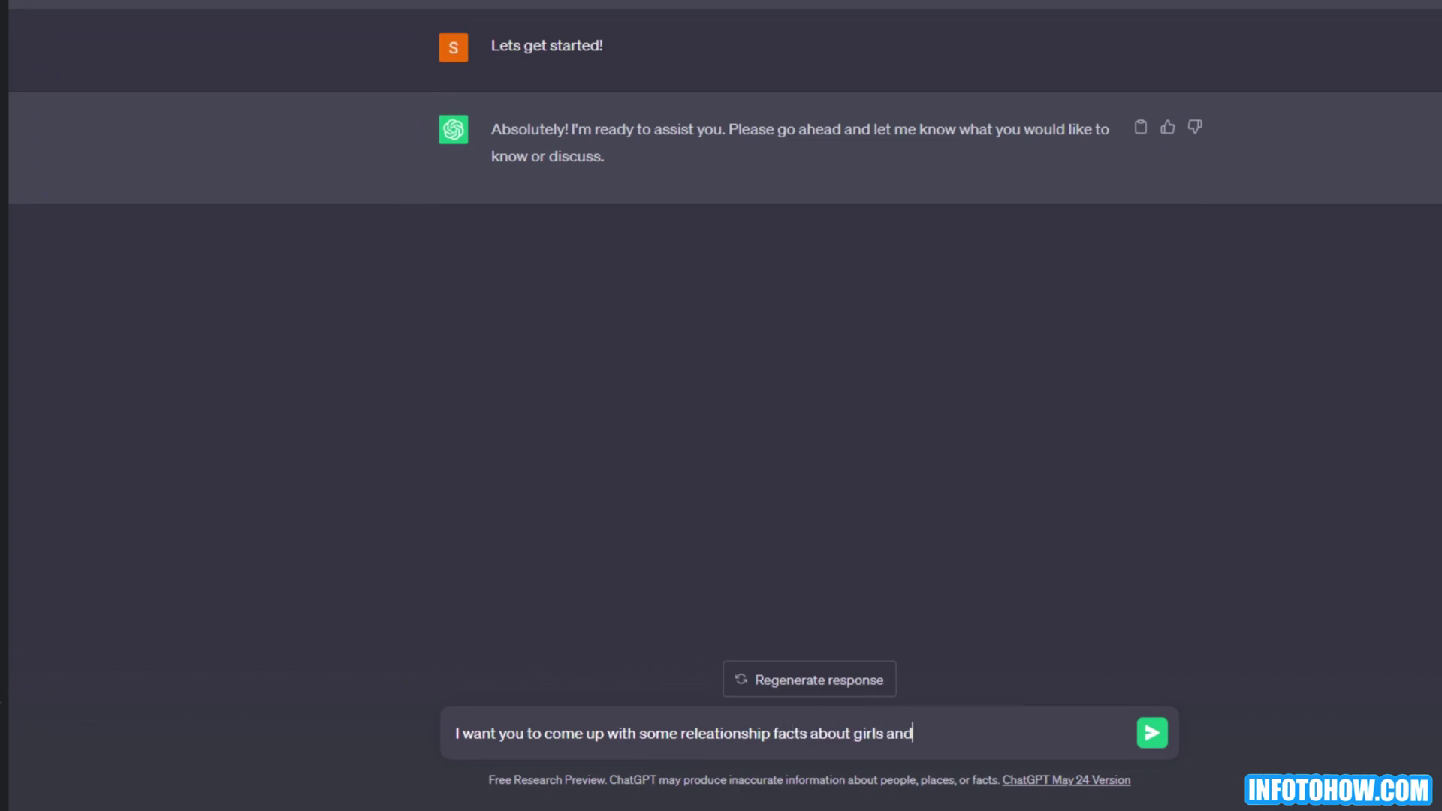
text( boys, like sex releationship, family releationshi)
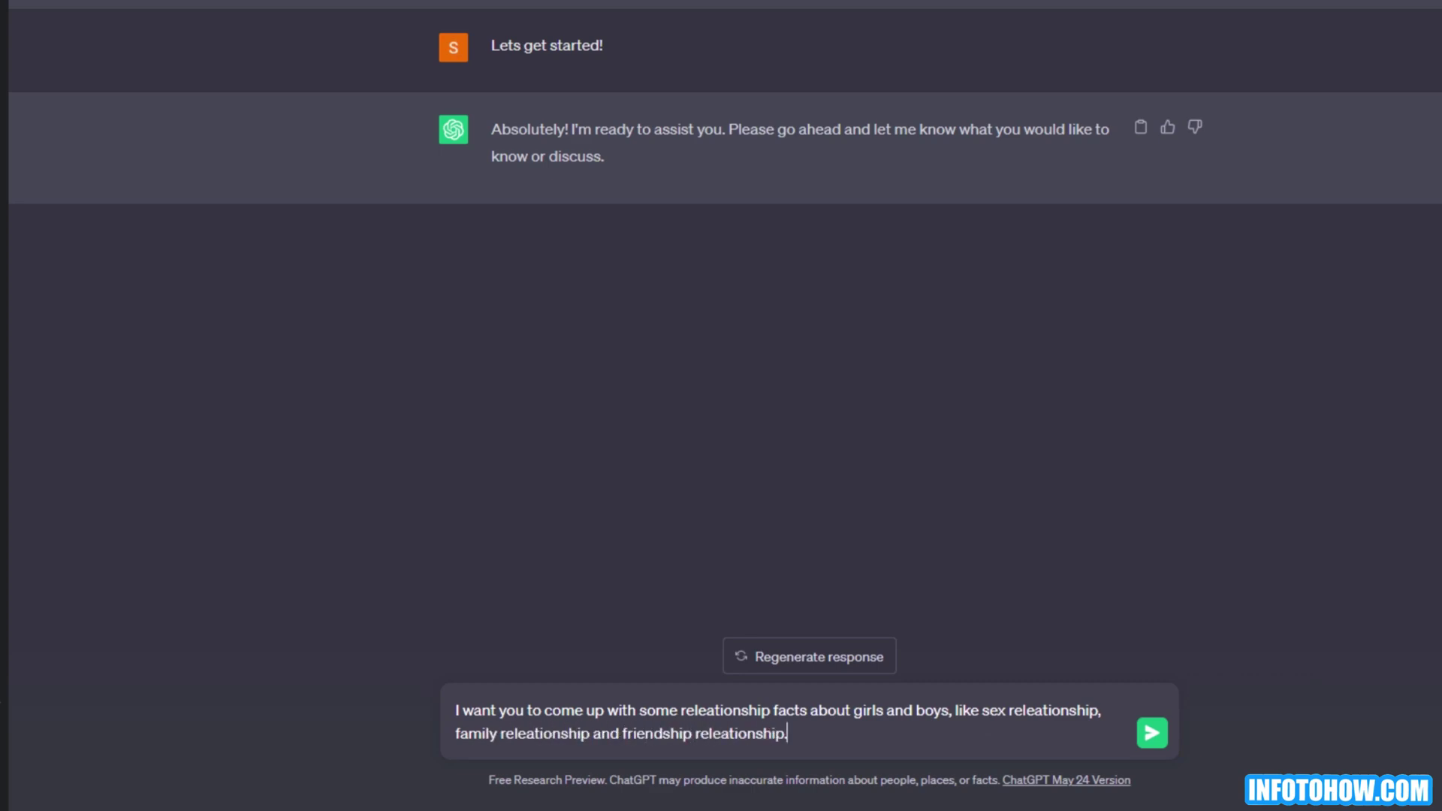
text(p and friendship releationship.)
key(shift+Return)
key(shift+Return)
key(BackSpace)
key(BackSpace)
text(as I'm going to teach you:)
key(shift+Return)
key(shift+Return)
text(Here is the example:)
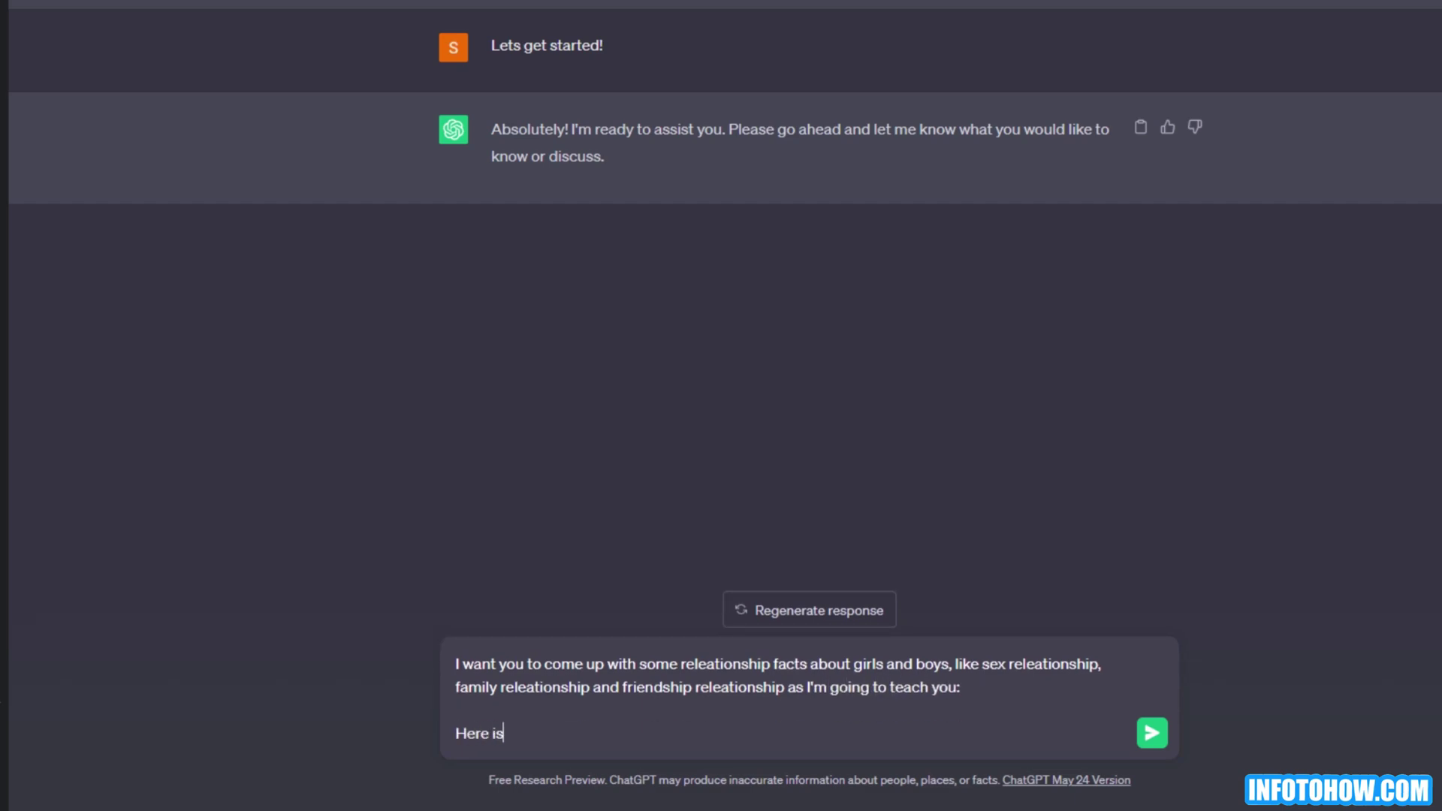
key(shift+Return)
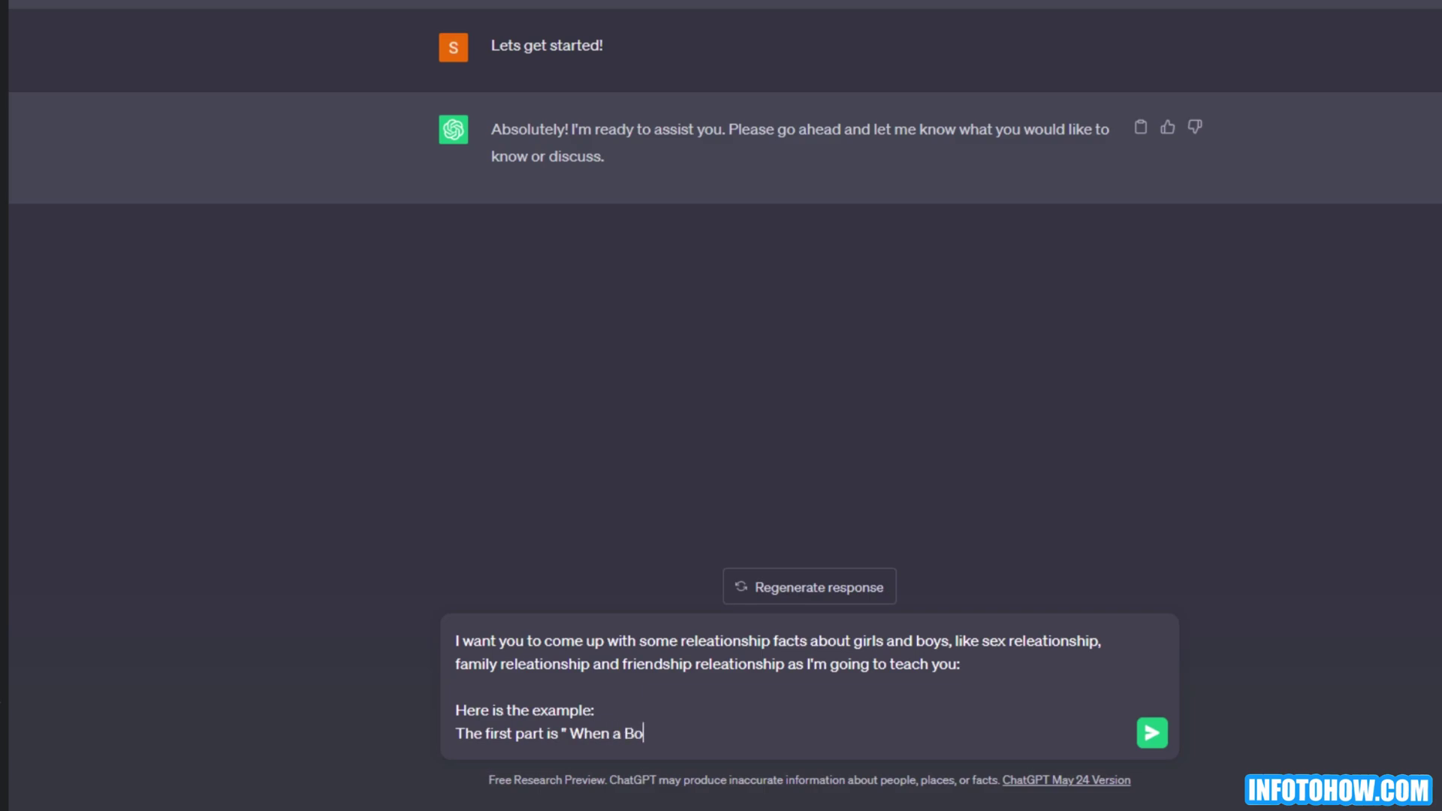
text(daily, you means everything for him)
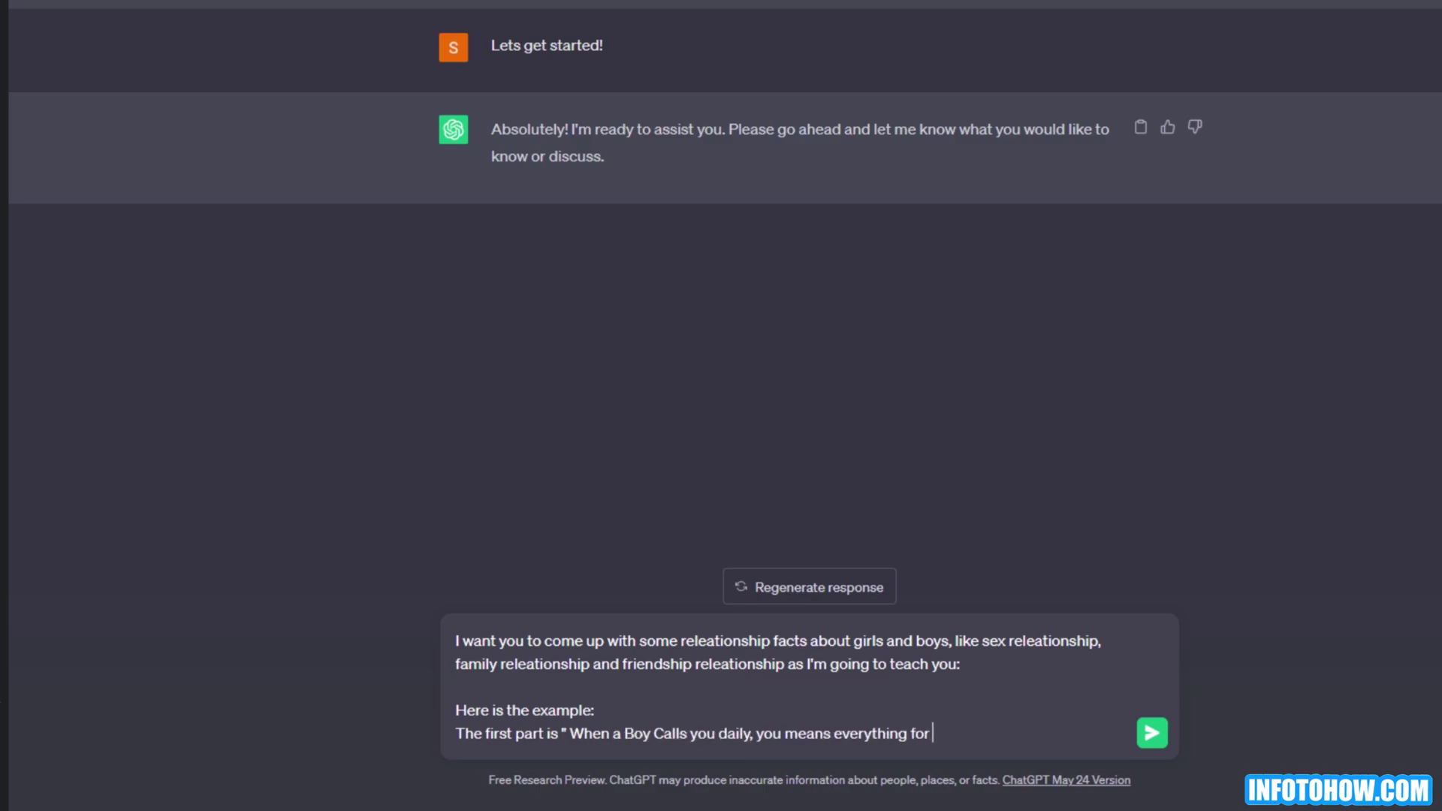
key(shift+Return)
key(shift+Return)
text(and in the second part ")
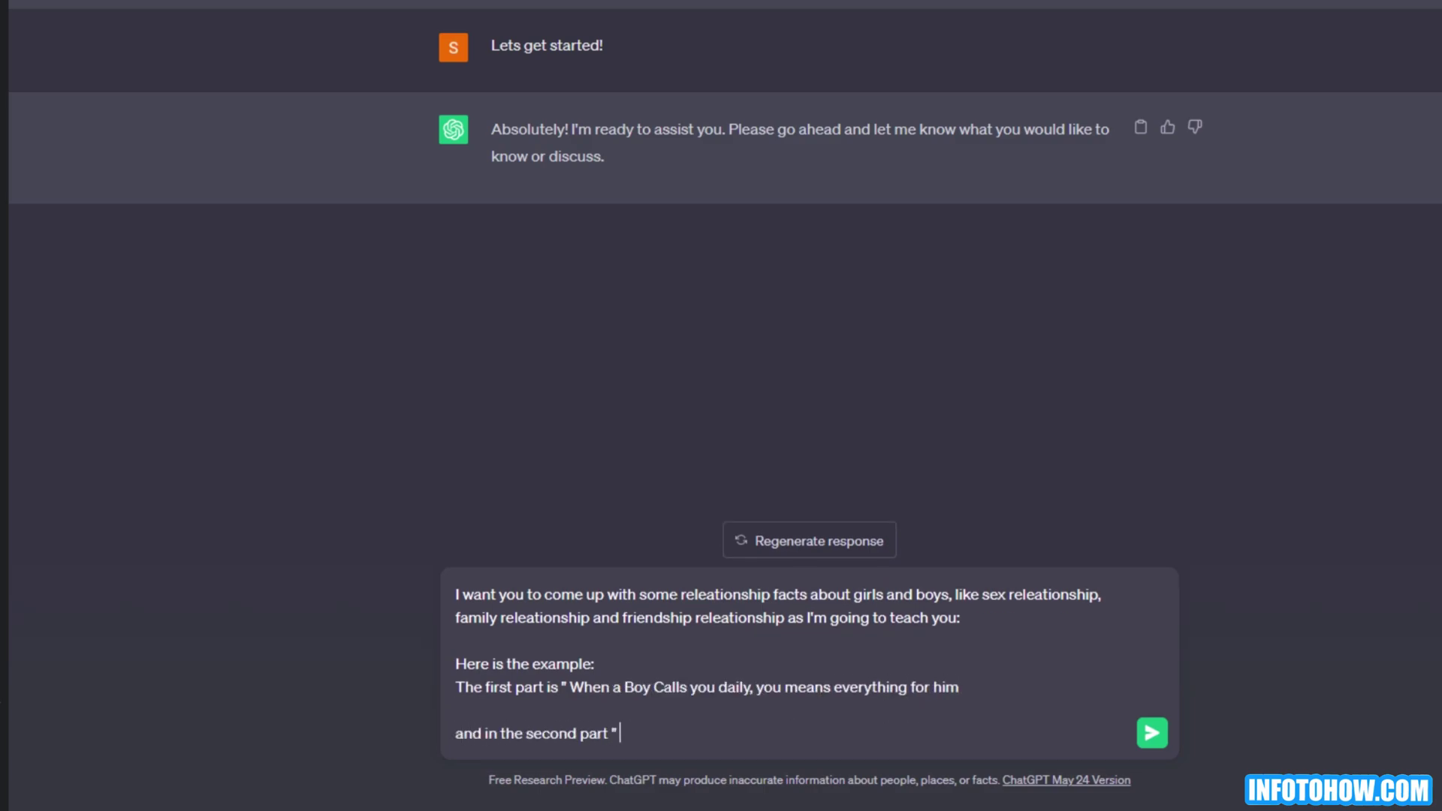
text( When a girl calls you daily,)
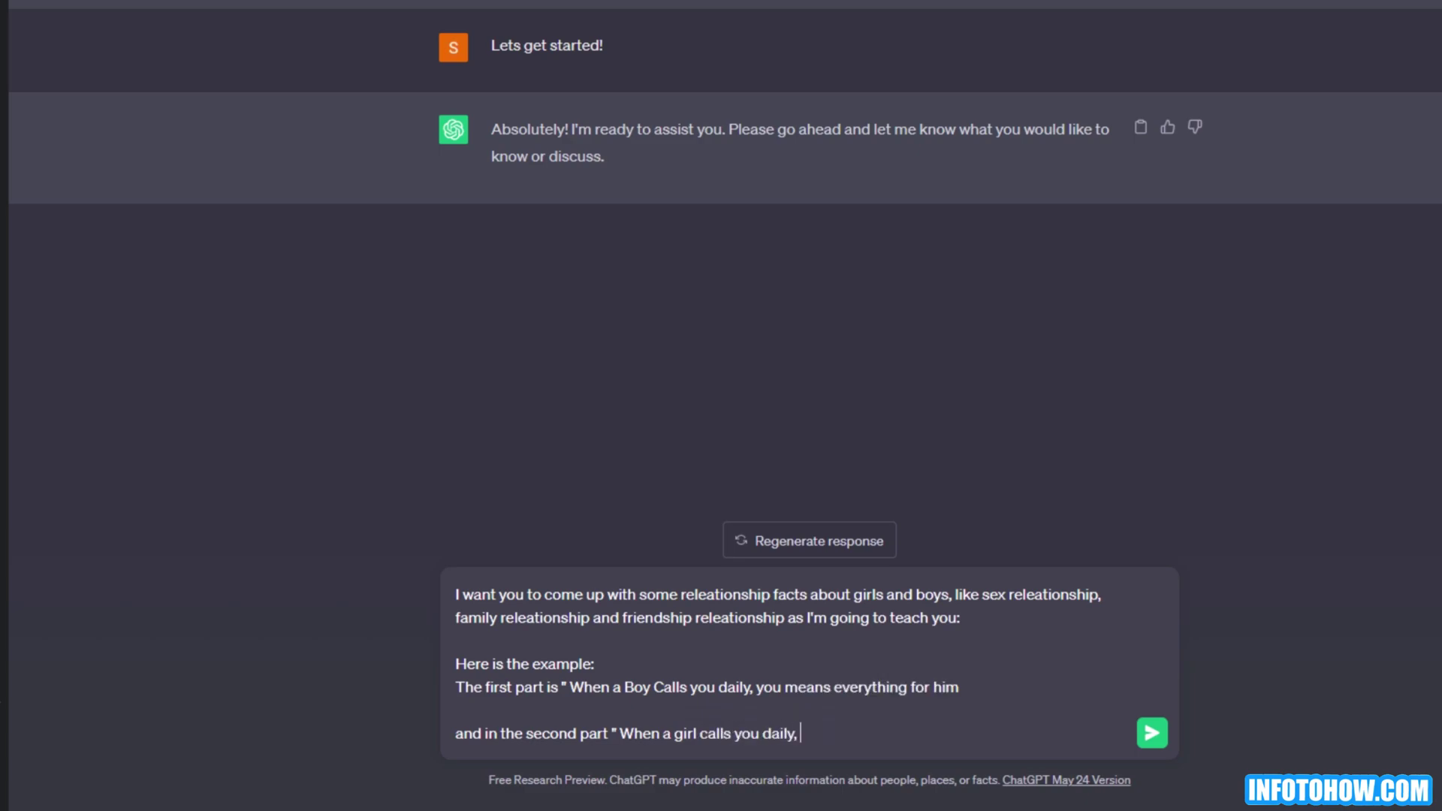
text( she is seeking for your attention.)
key(shift+Return)
key(shift+Return)
End the prompt with 'If you Understand me say yes.', send it, then reply 'Ye.' and 'Good!'
text(I)
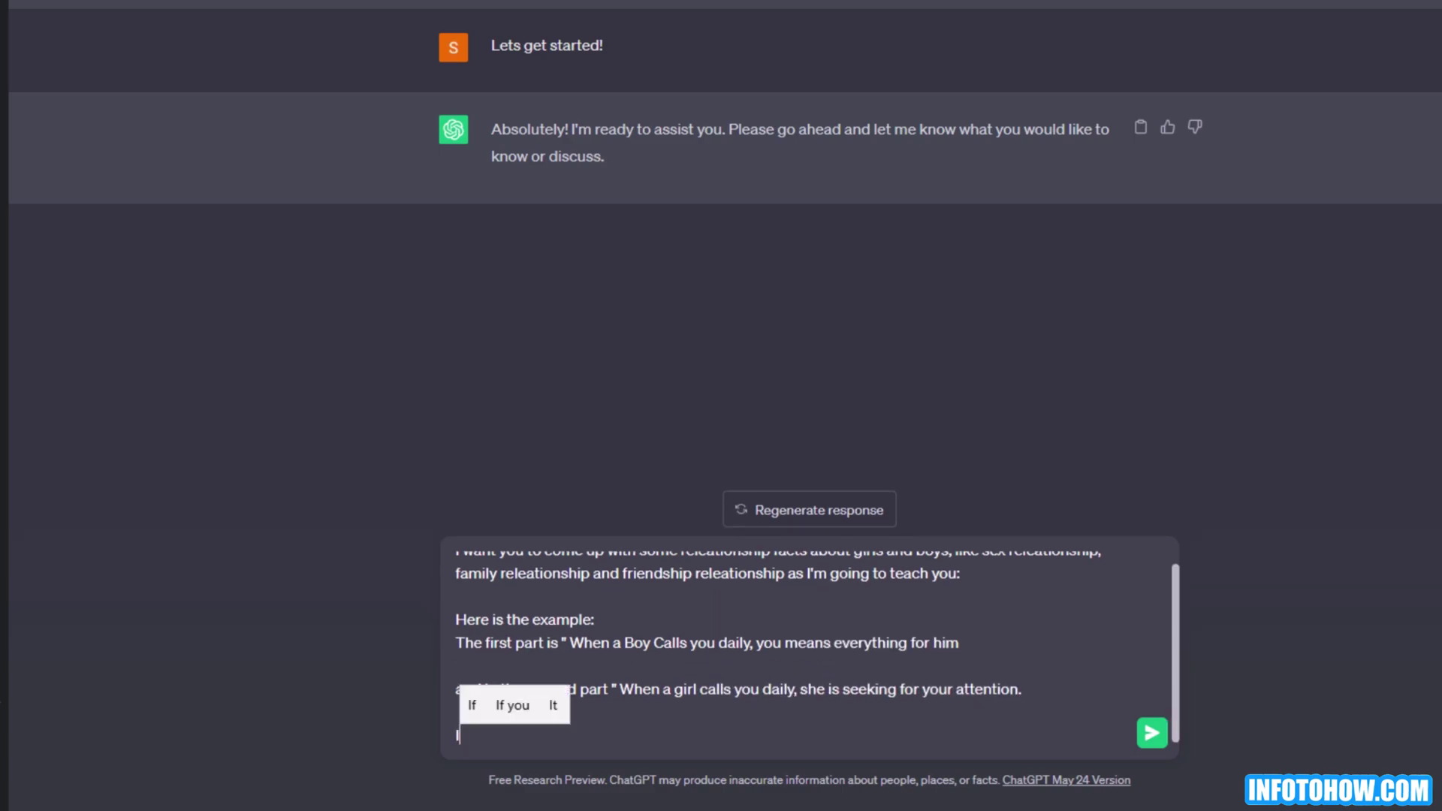
text(f you Understand me say yes.)
key(Return)
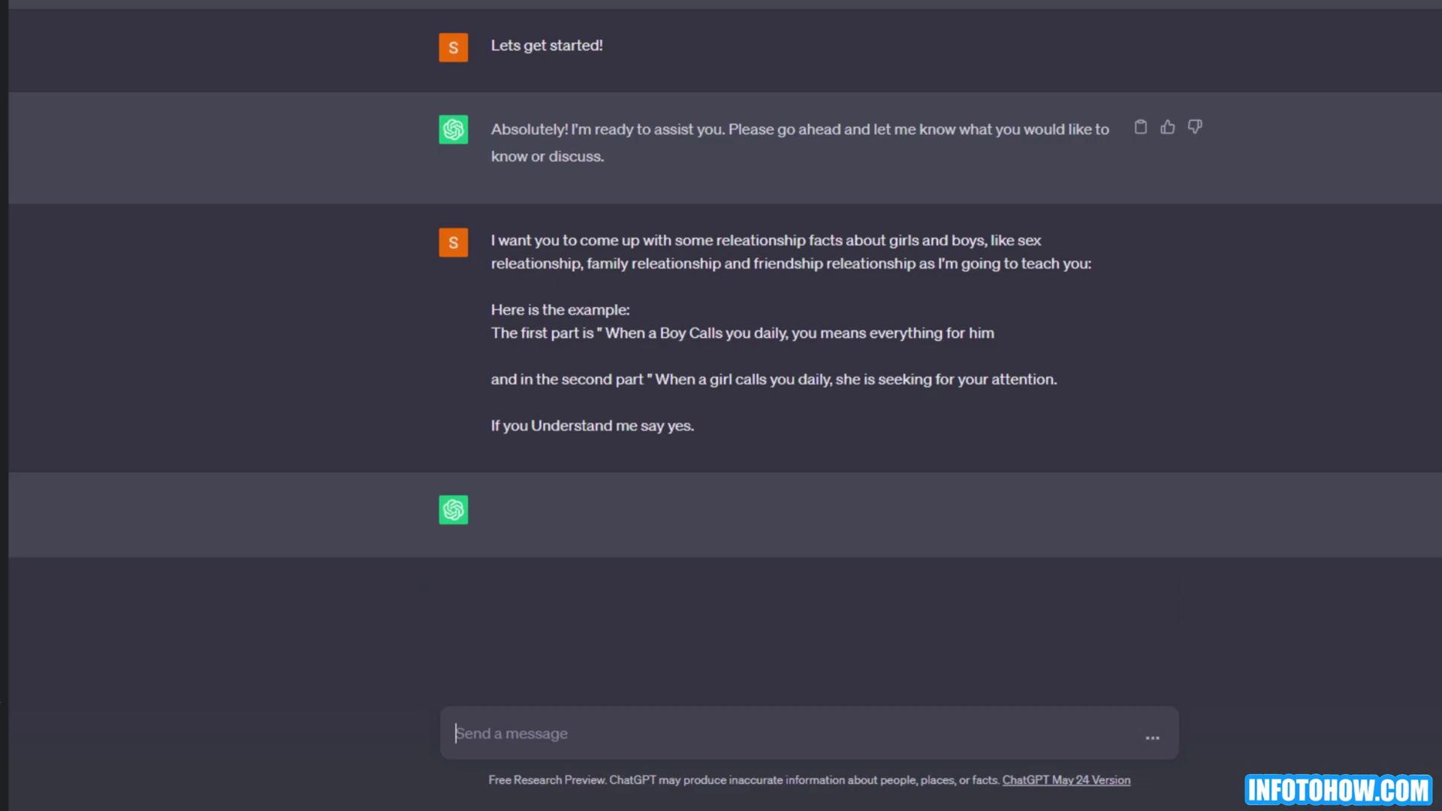
text(Yes! Now give)
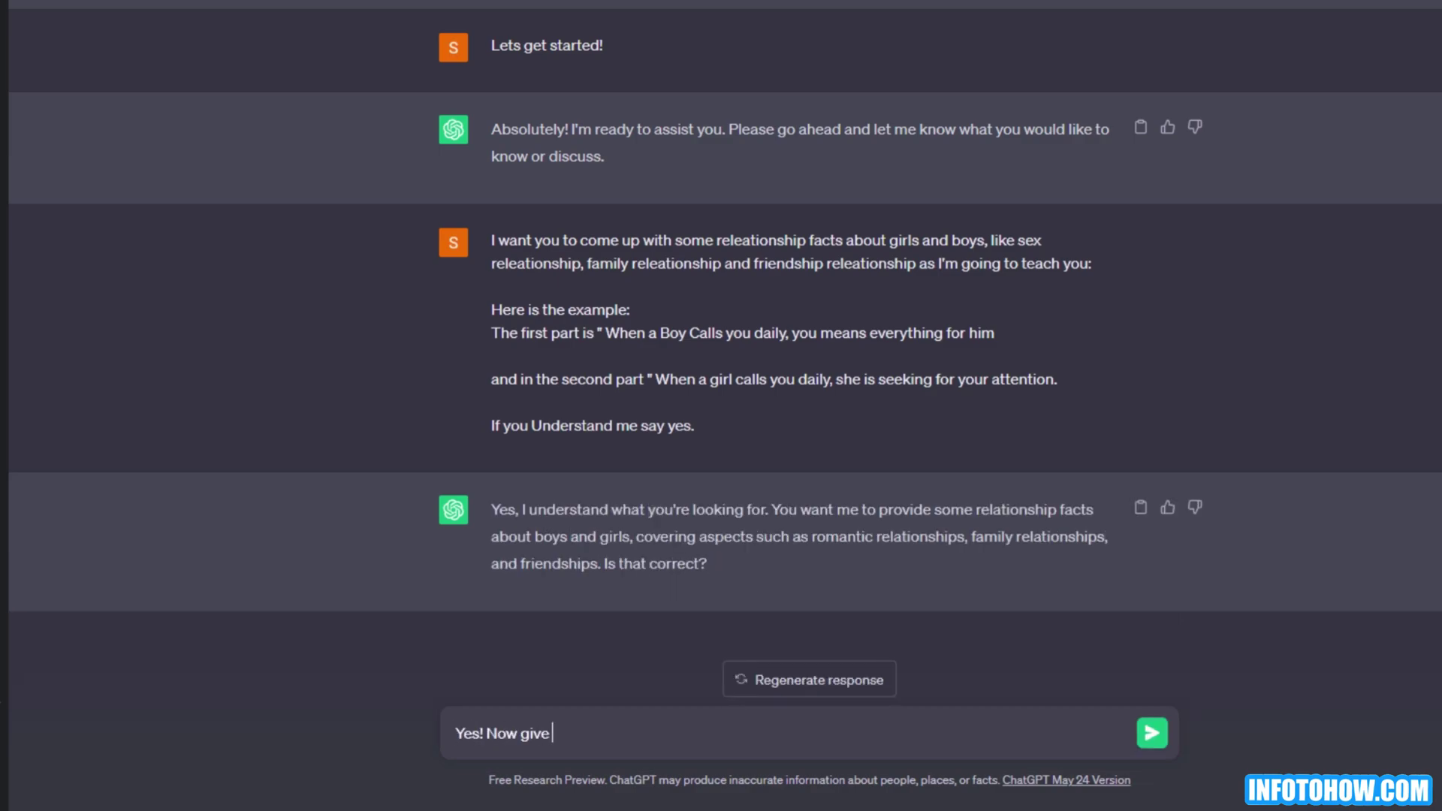
text(.)
key(Return)
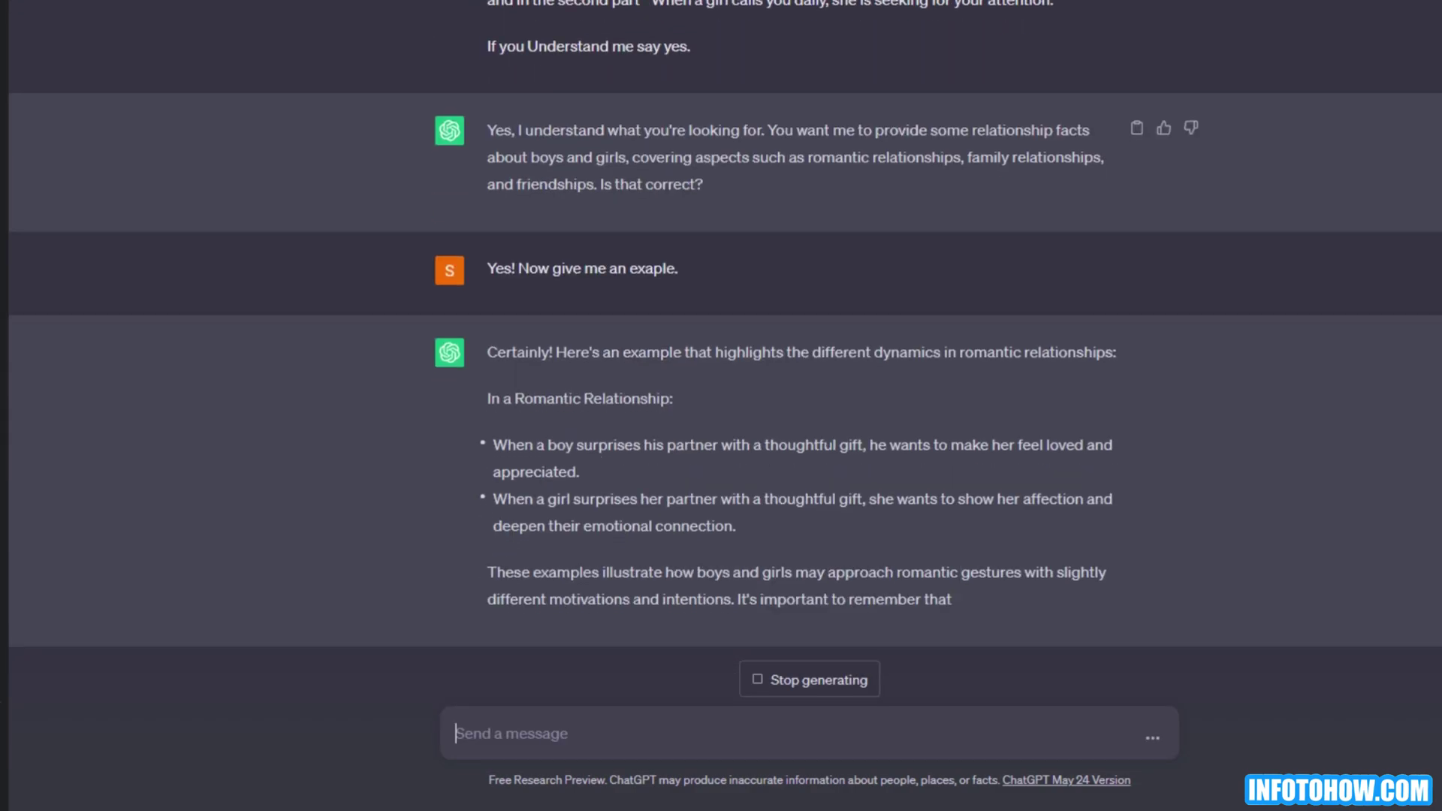
text(Good)
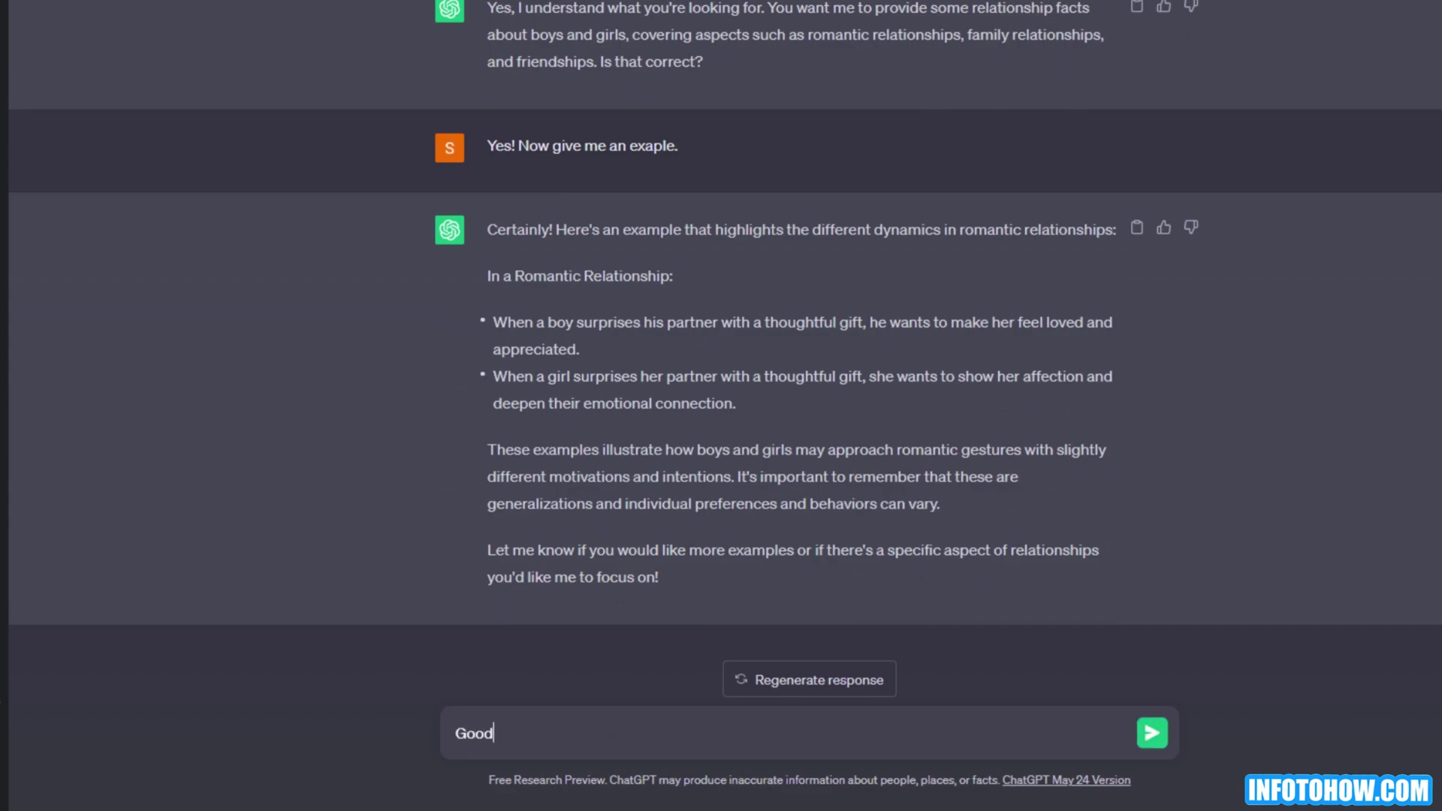
text(!)
key(Return)
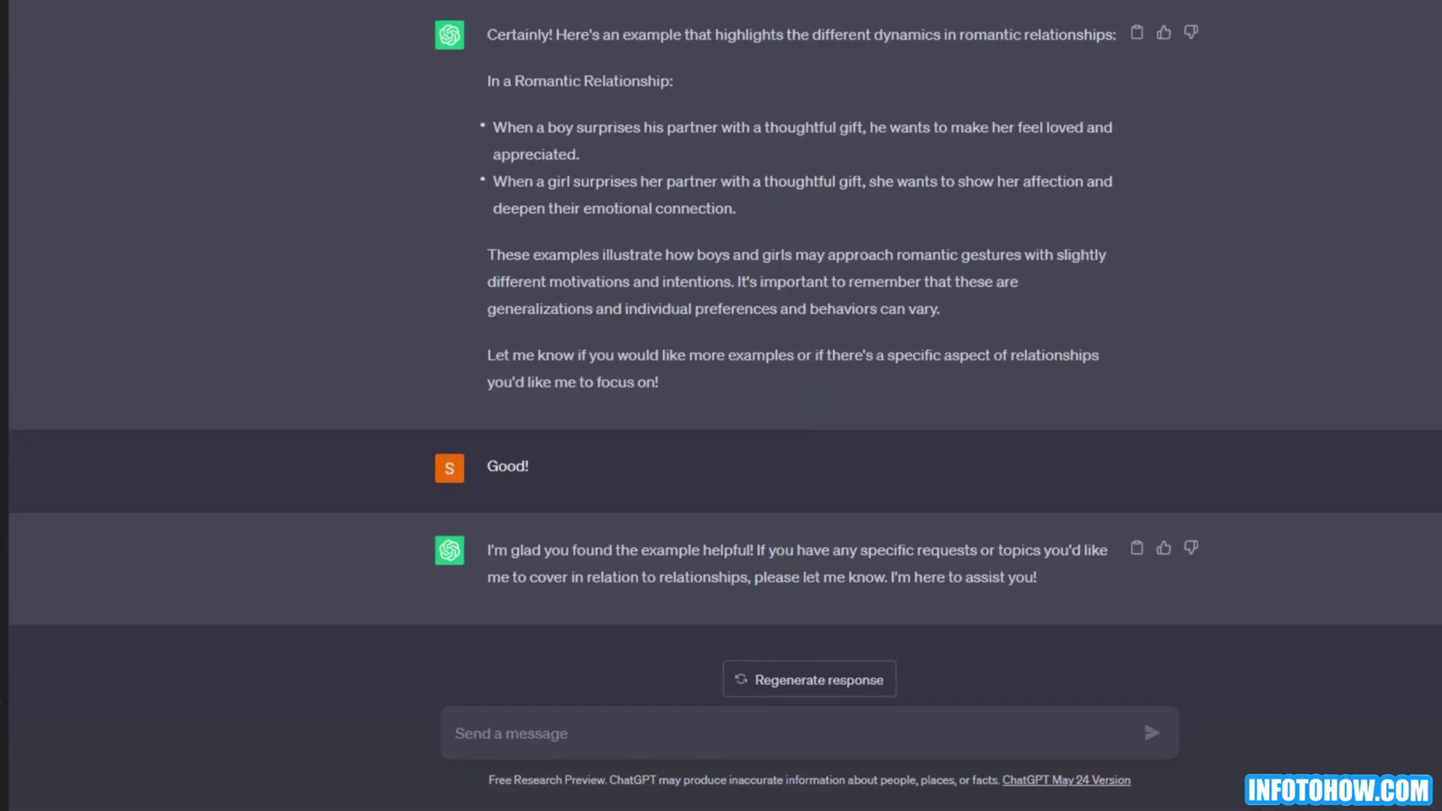
Request boy-and-girl facts on the sex, family and friends relationship themes, then praise the reply
text(Now, I want you to write releationship facts betwe)
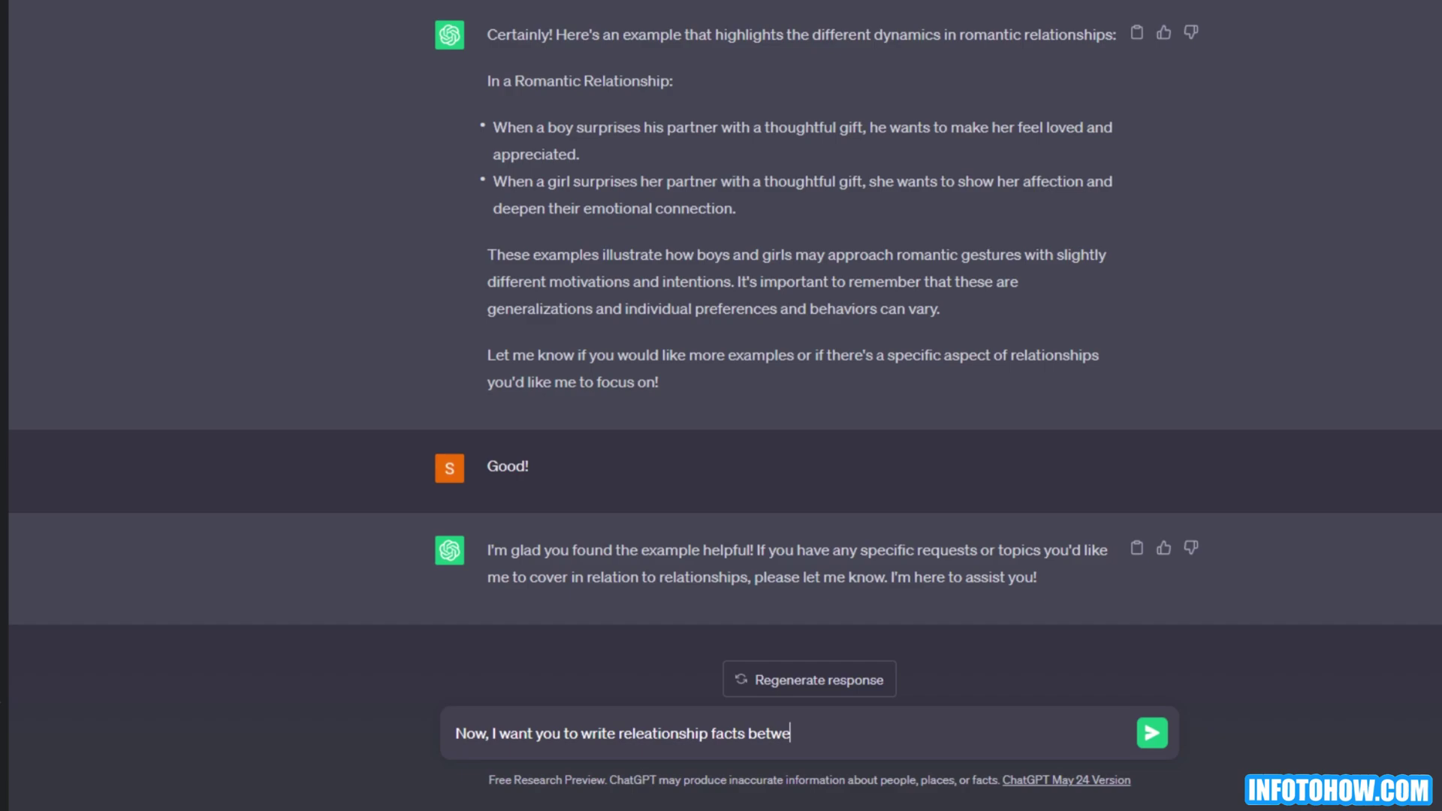
text(en Boys and )
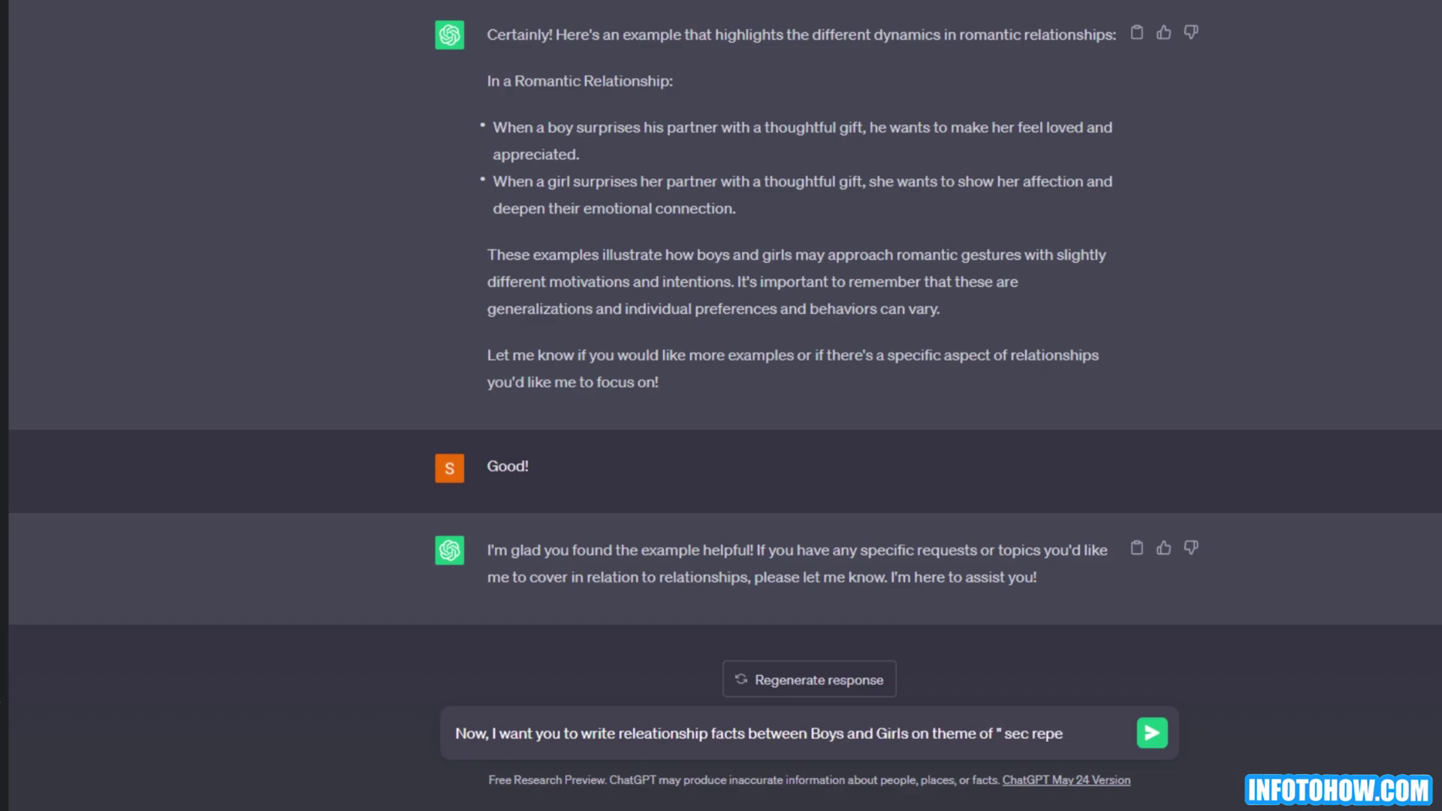
text(Girls on theme of " sec releationship" On the theme of " Family releatio)
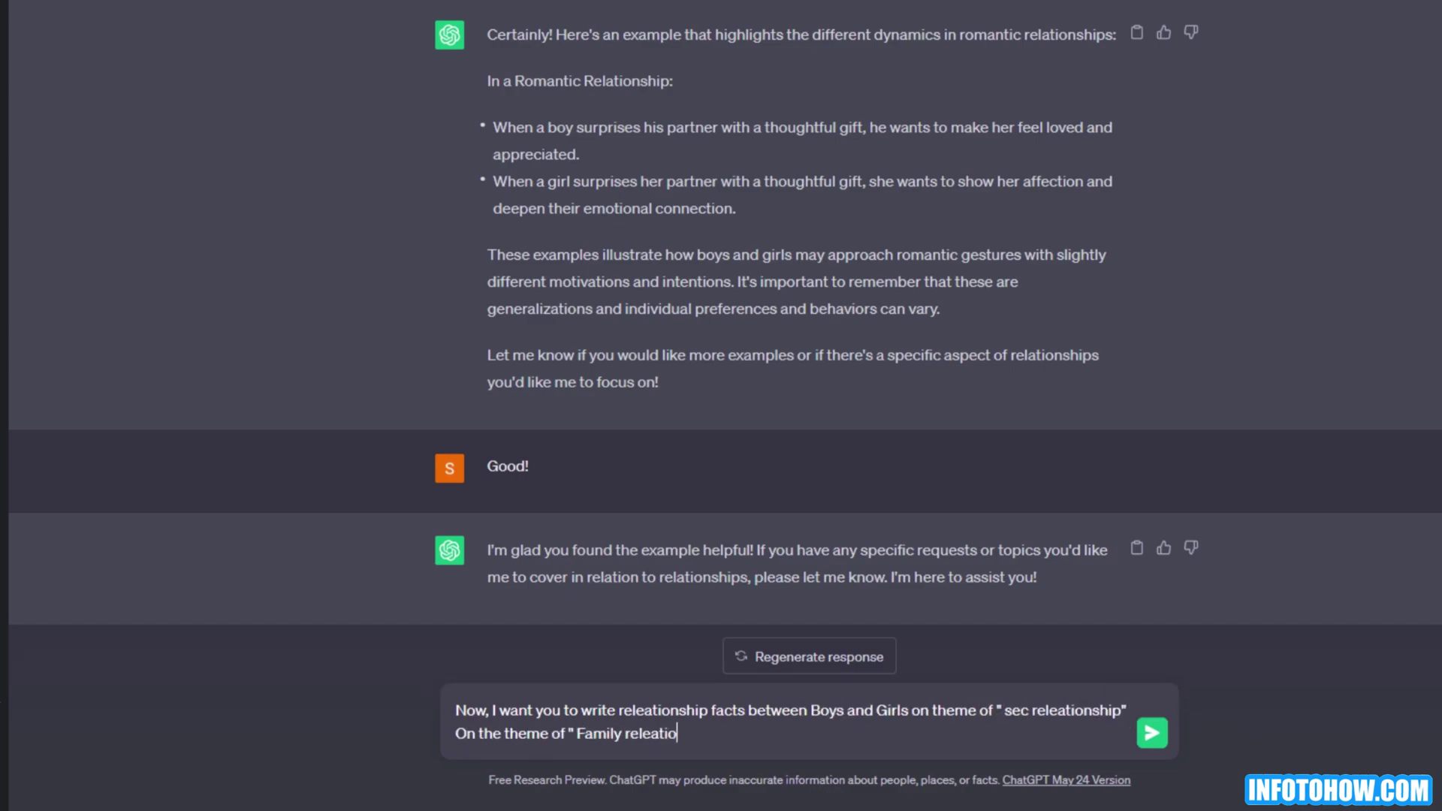
text(nship and on the theme of " Friends Releationship.)
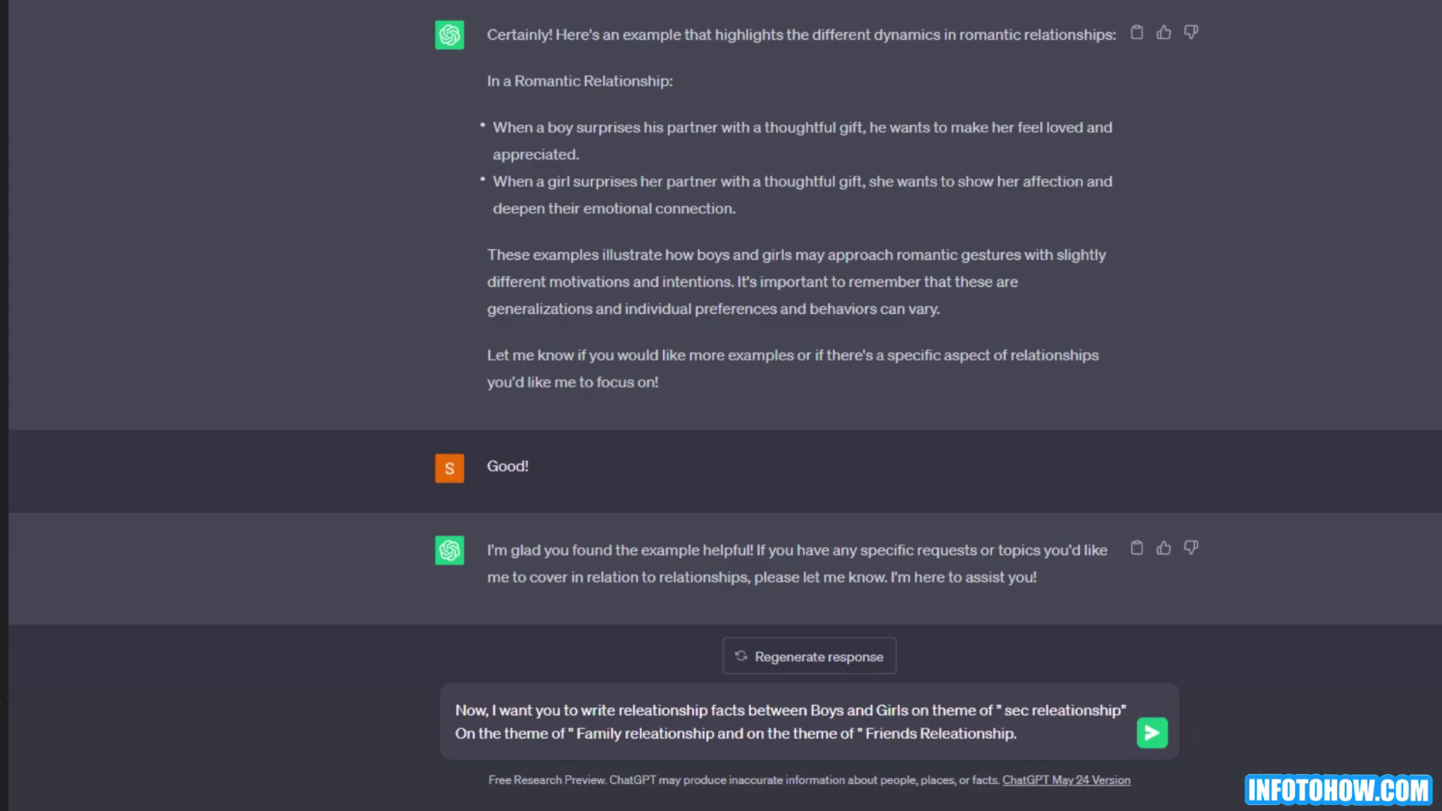
key(Return)
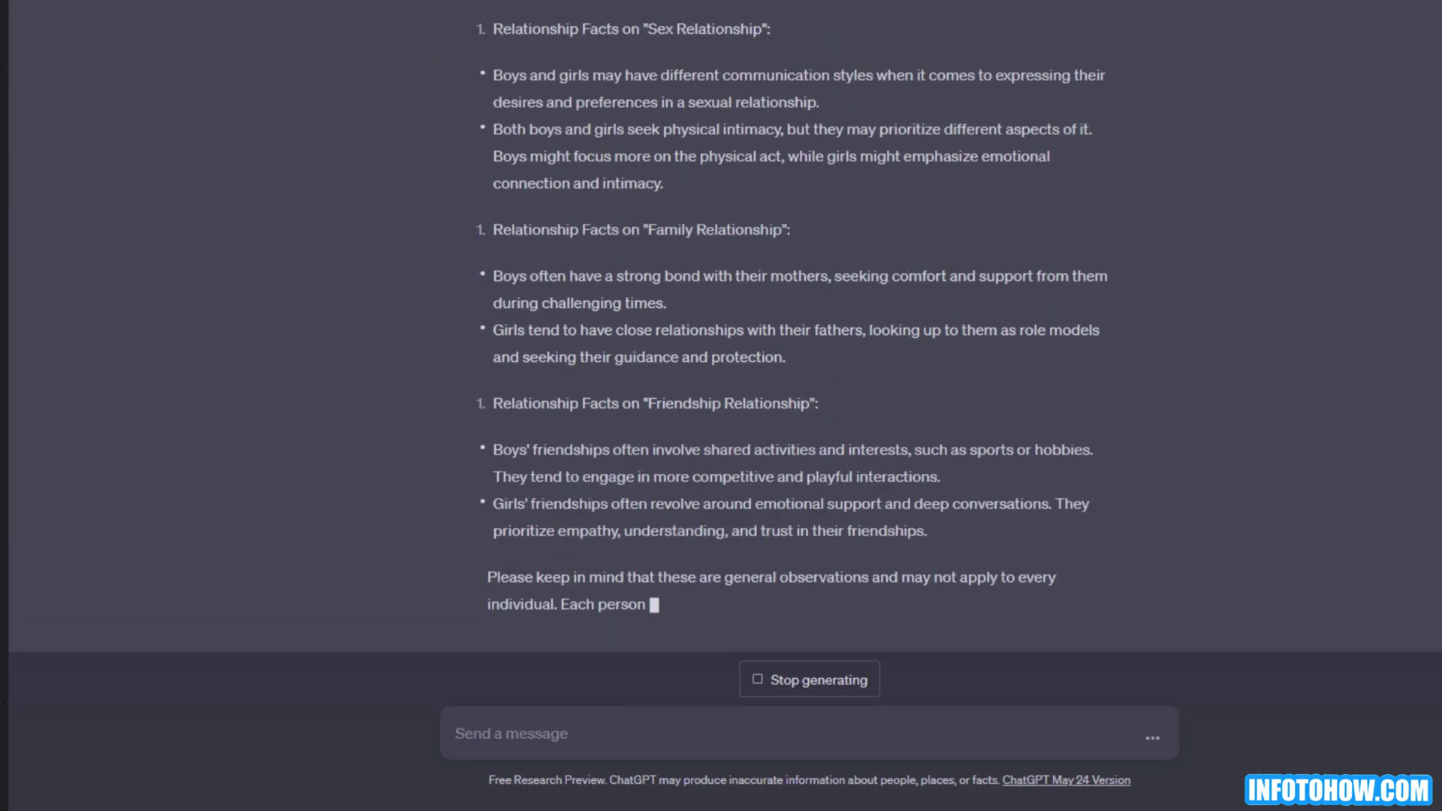
text(Perfect! you Understand)
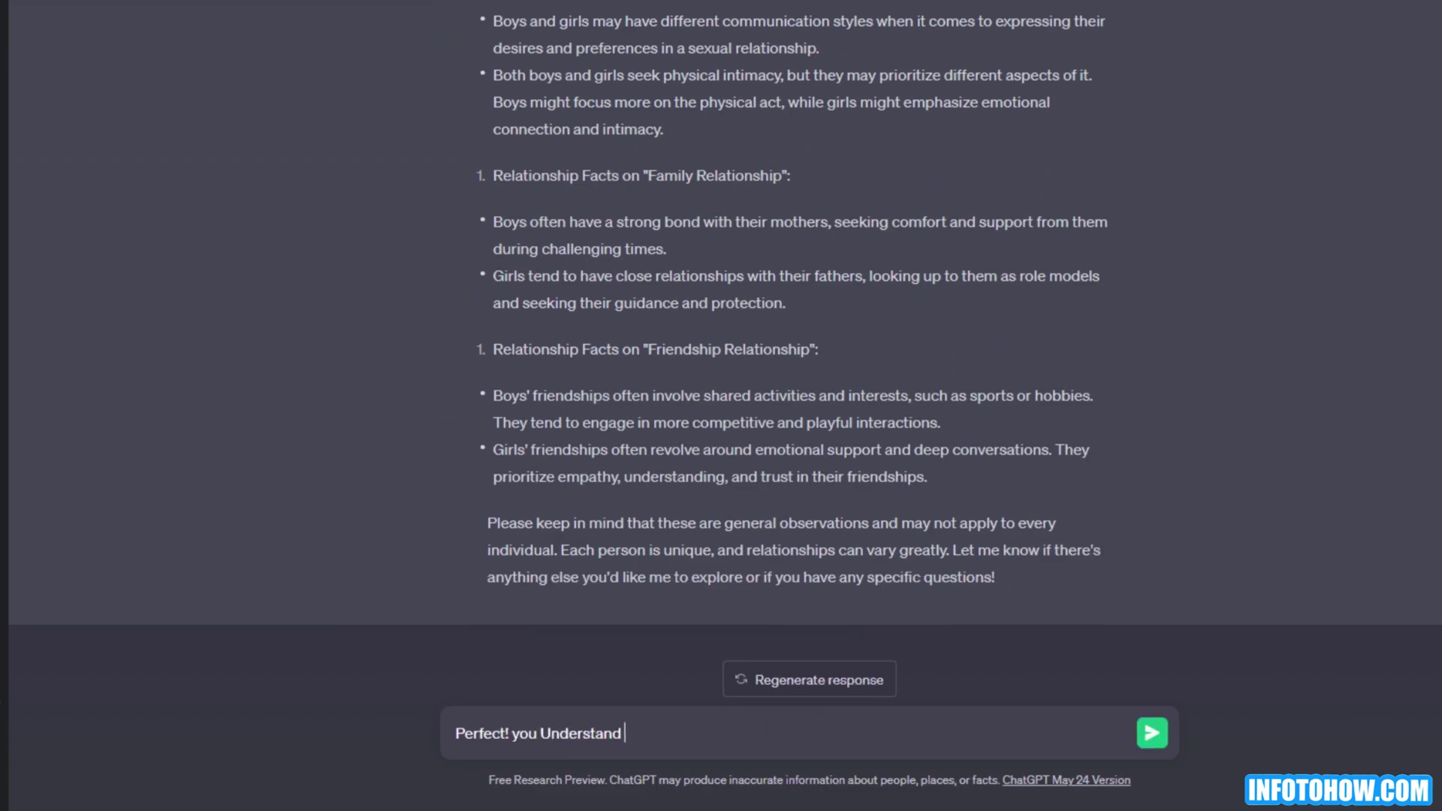
text( it nicely)
key(Return)
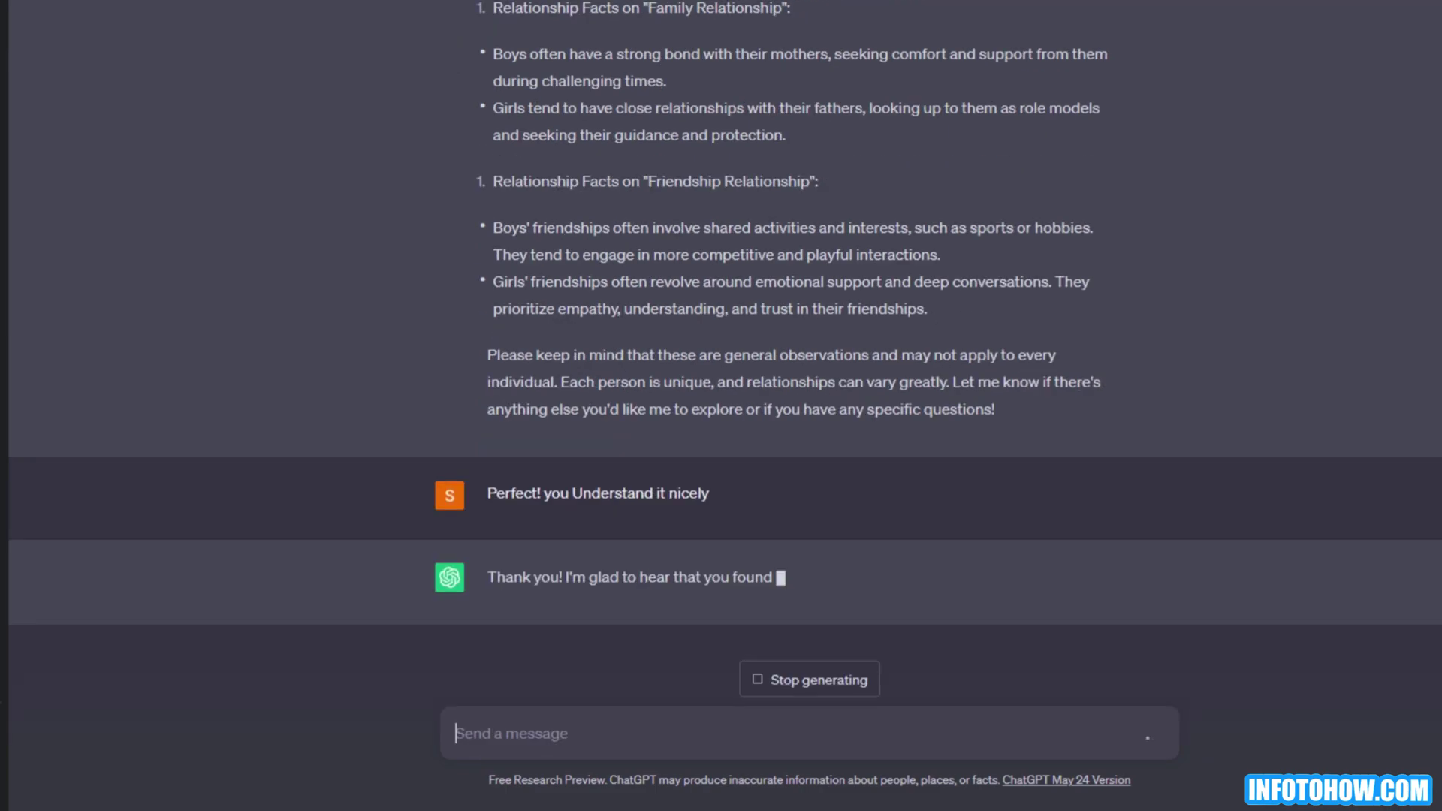
Ask for the facts in Excel format with Theme, First Part (boys) and Second Part (girls) columns
text(Now, I want you to write the above releations)
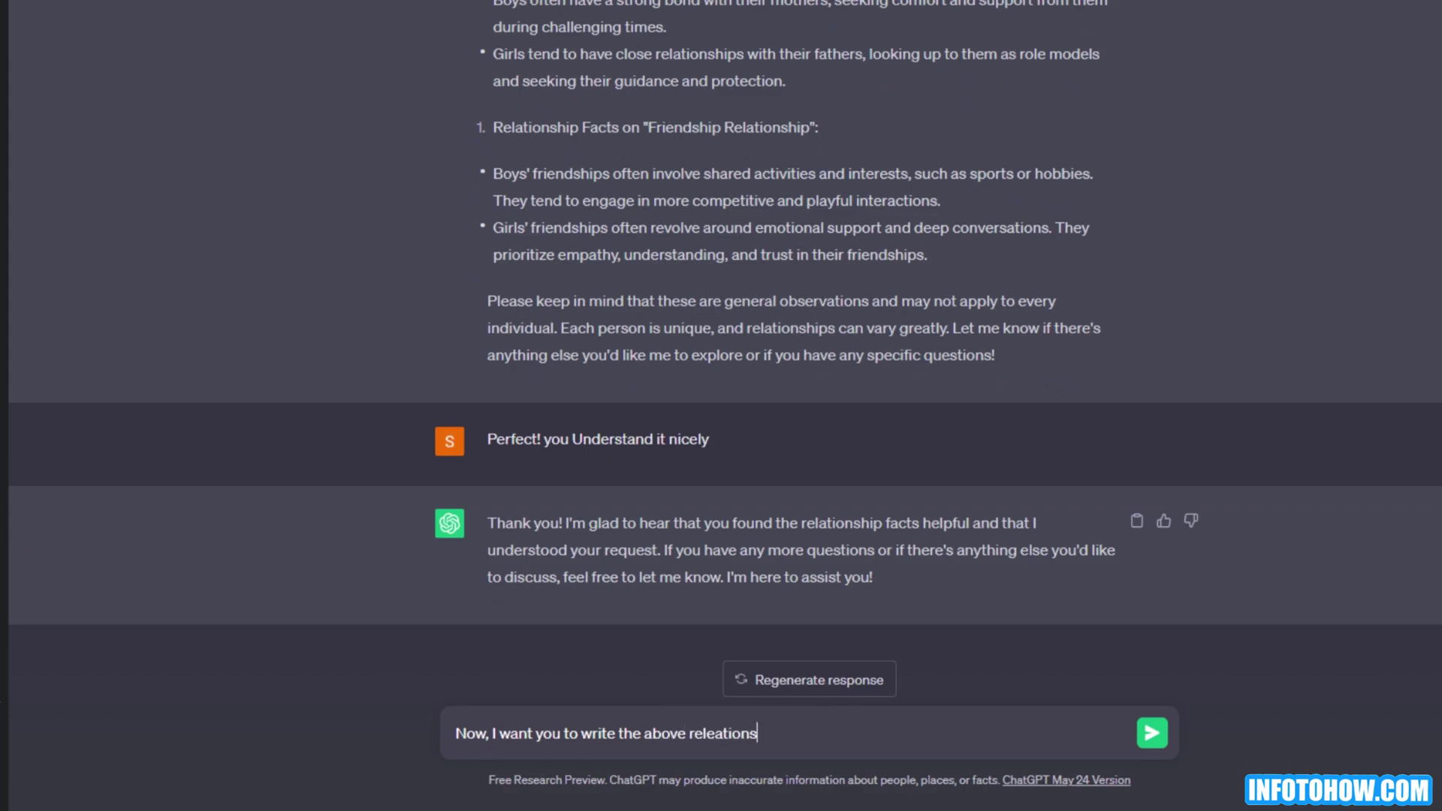
text(hip facts in excel format:)
key(shift+Return)
text(Theme( you)
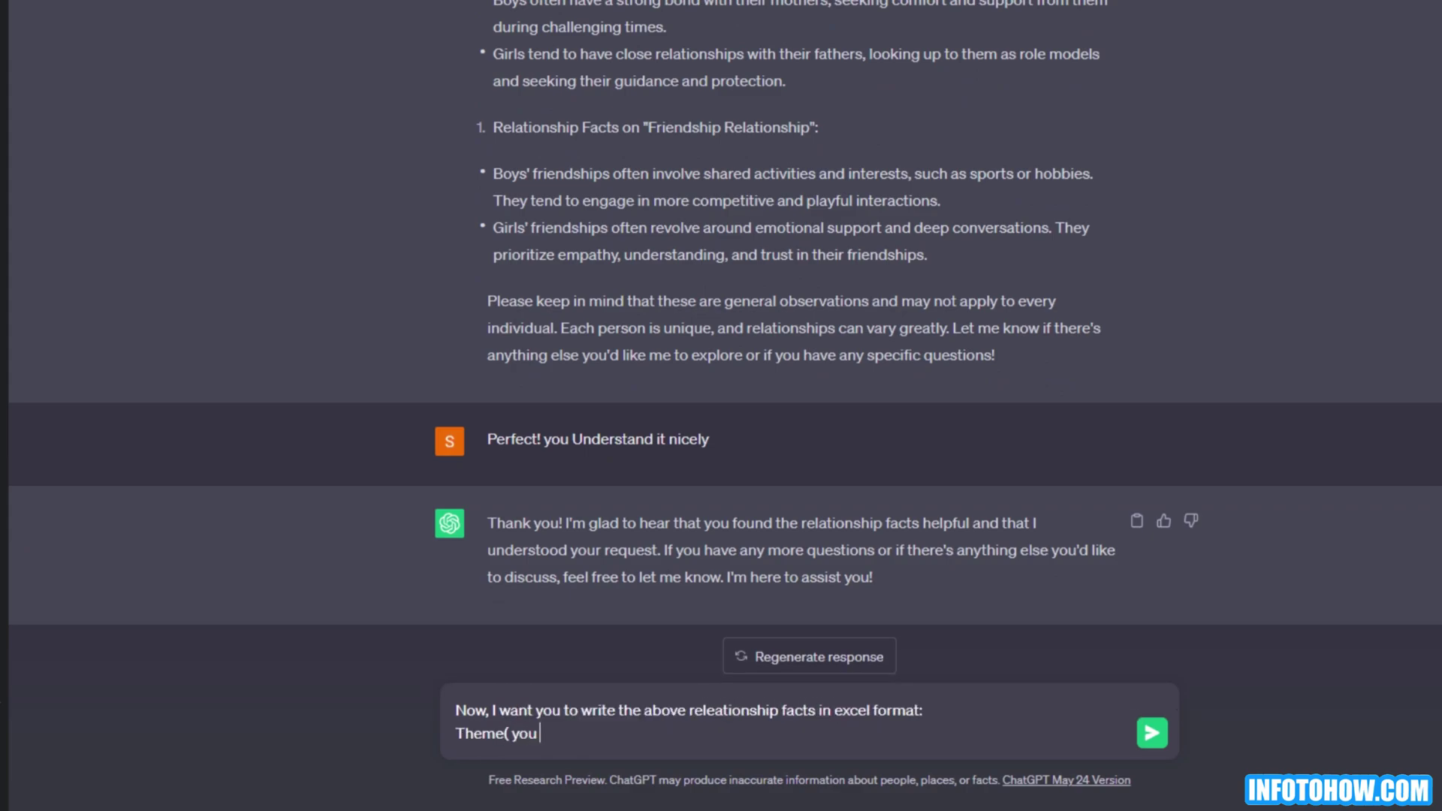
text( can put sex releationship, Family )
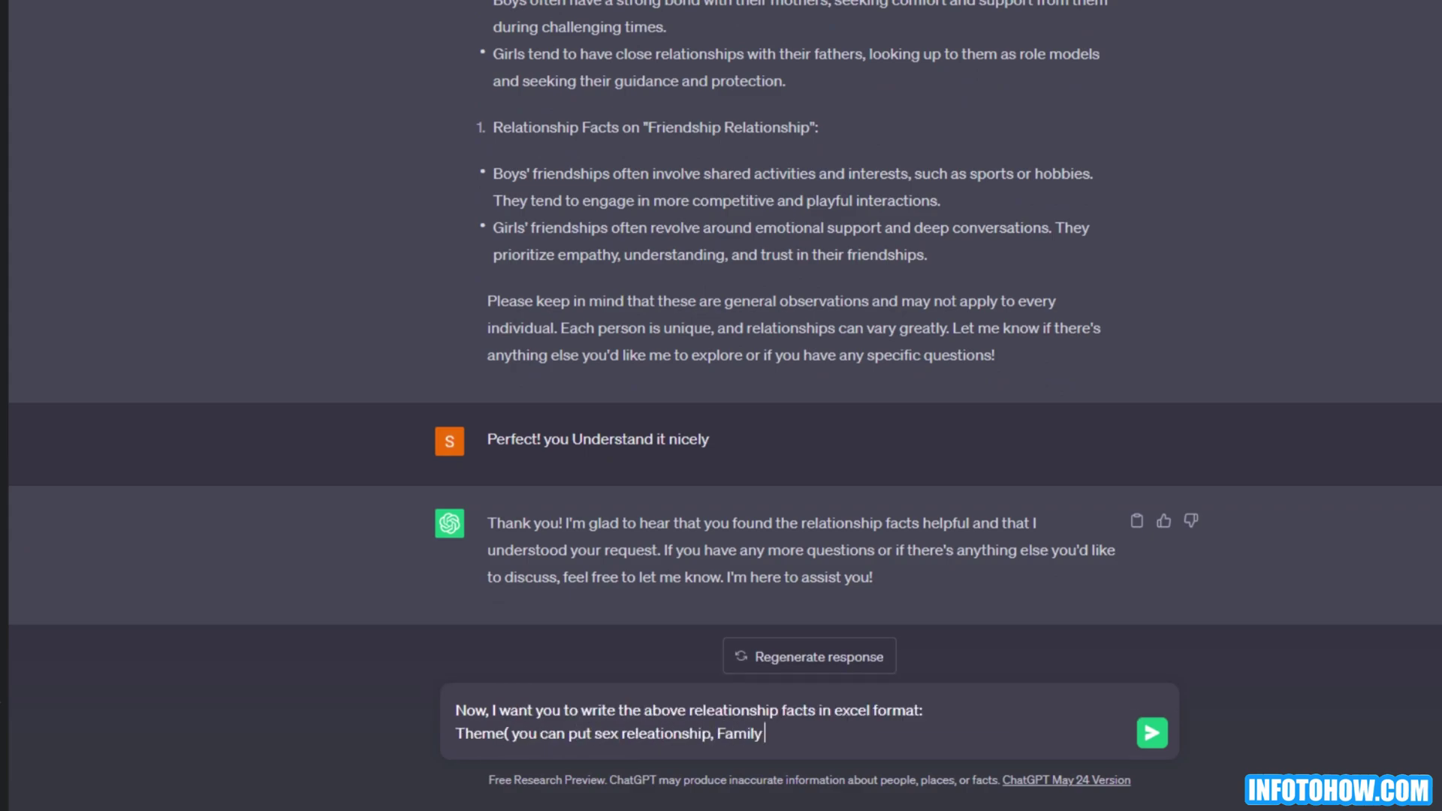
text(releationship or friends releationship here))
key(shift+Return)
key(shift+Return)
text(First Part( you have p)
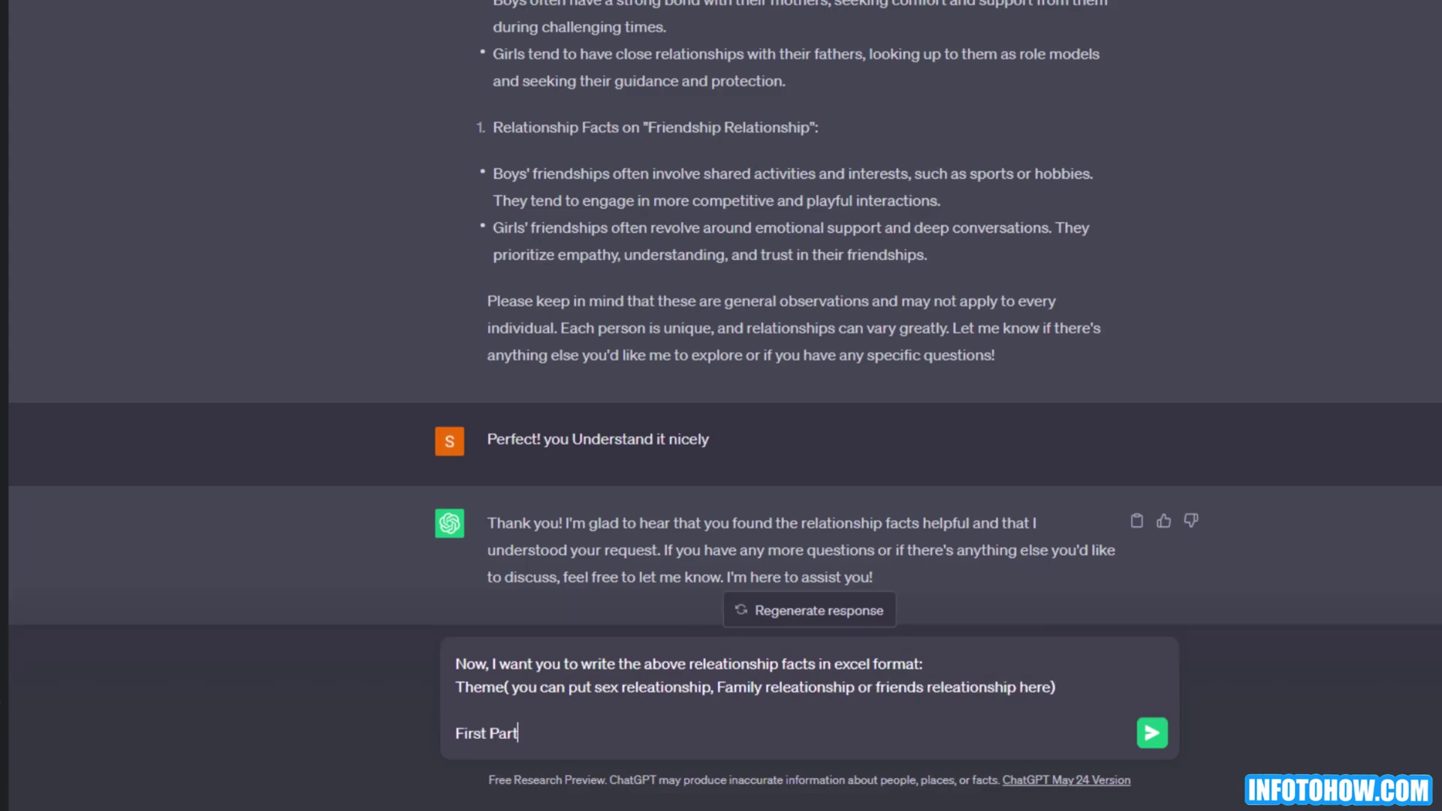
key(BackSpace)
text(to place the boys fact here))
key(shift+Return)
key(shift+Return)
text(Second part)
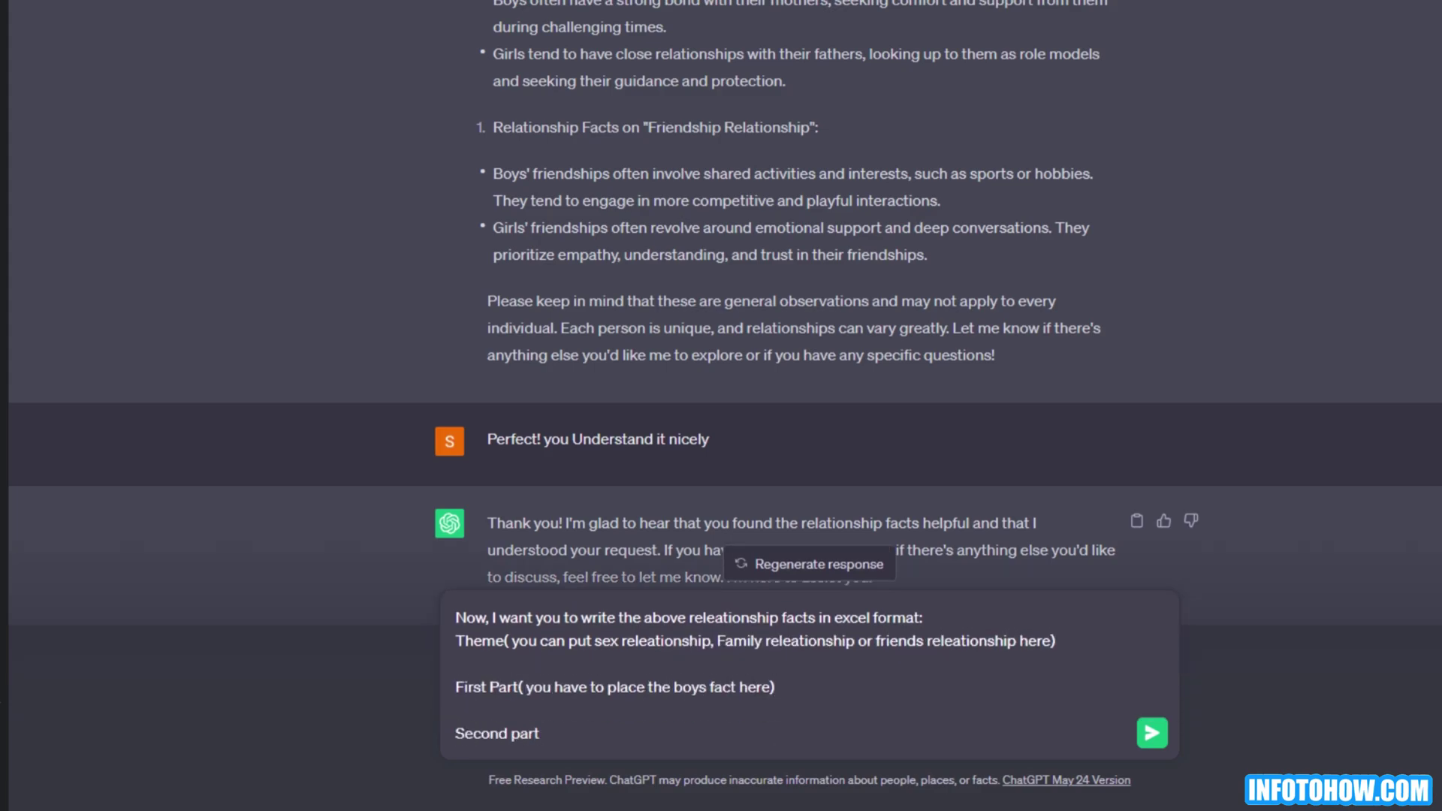
text(( You have to place girls fact here))
key(Return)
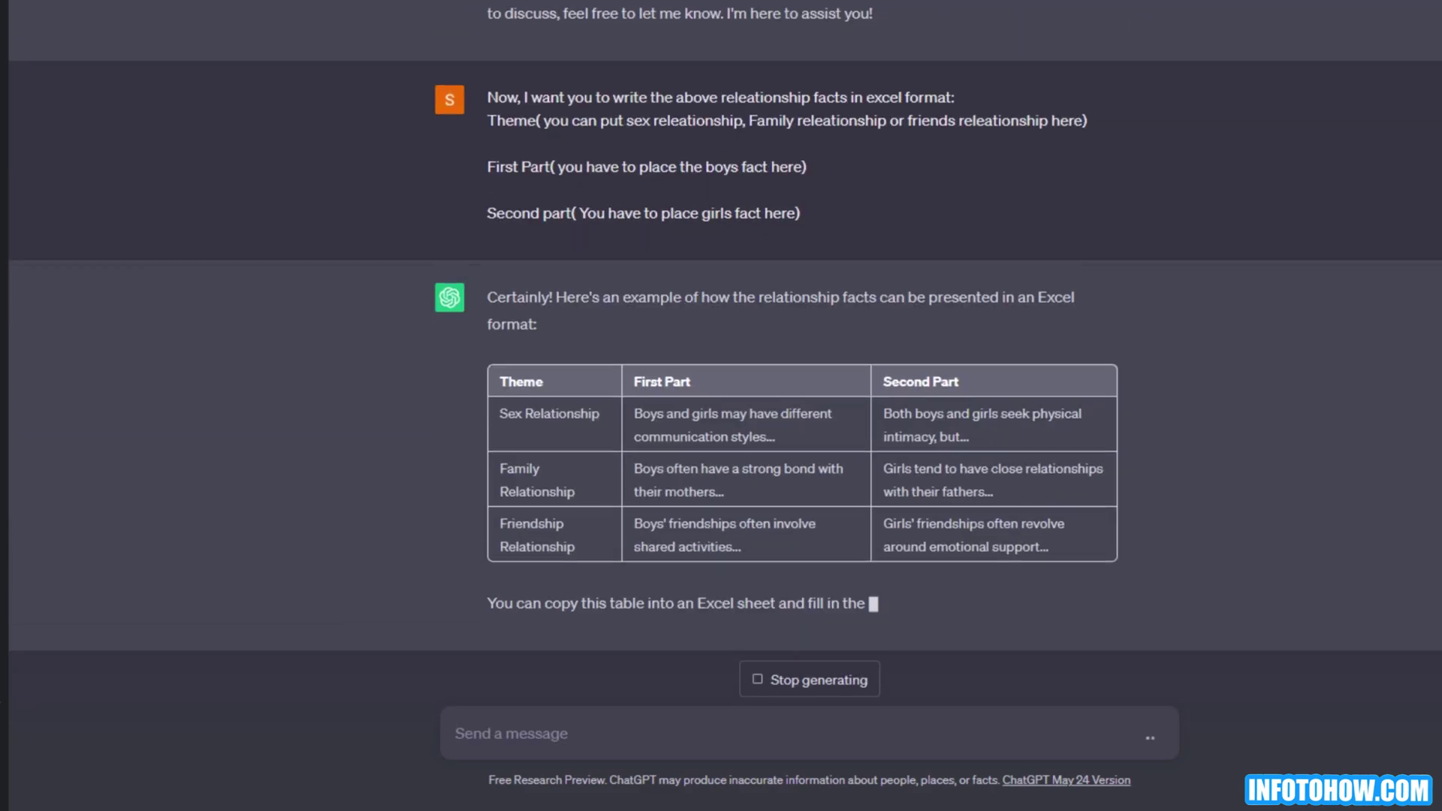
Ask for each fact to be shortened to 5 to 7 words
text(Perfect!)
key(shift+Return)
text(Please make the text short like for 5 to 7 words each.)
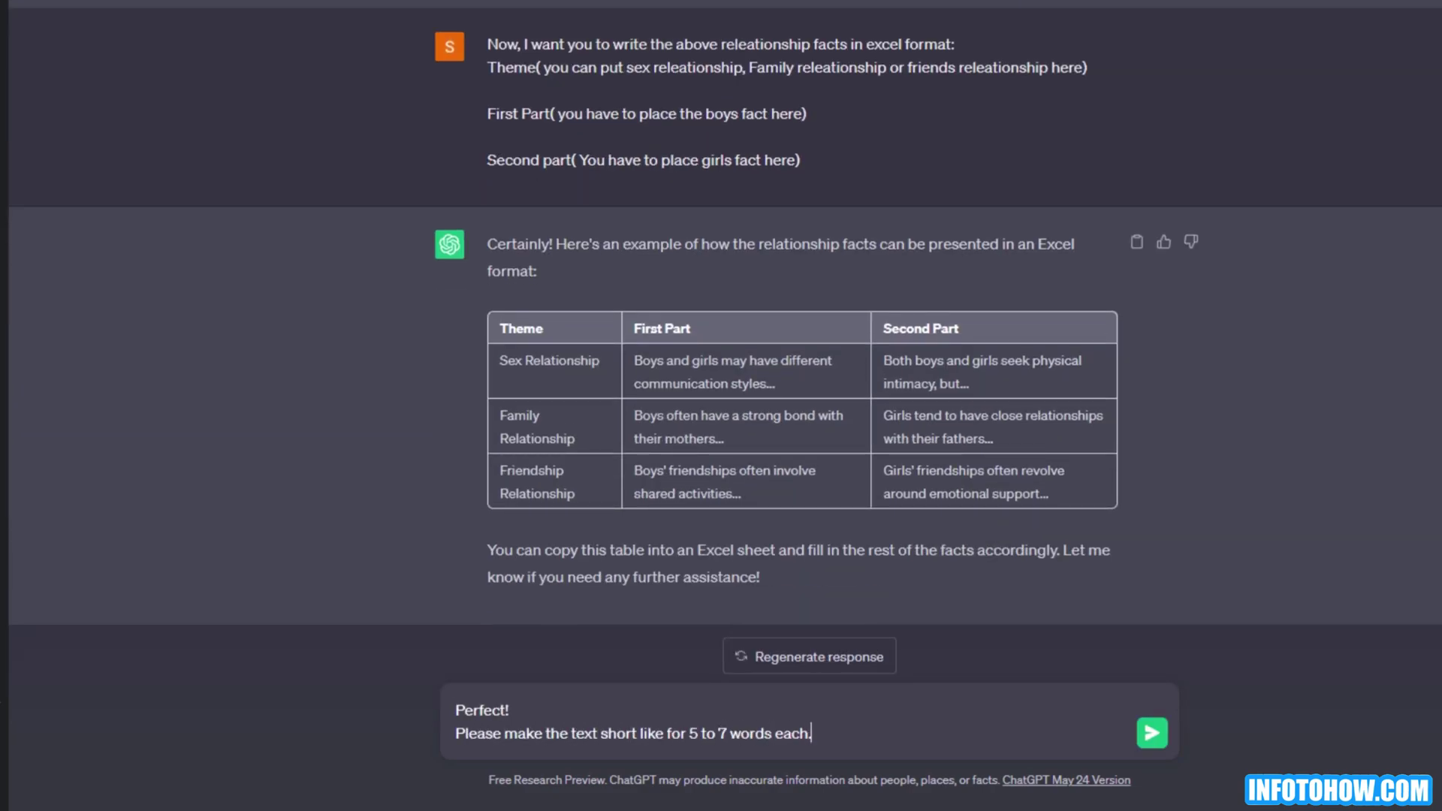
key(Return)
text(Very)
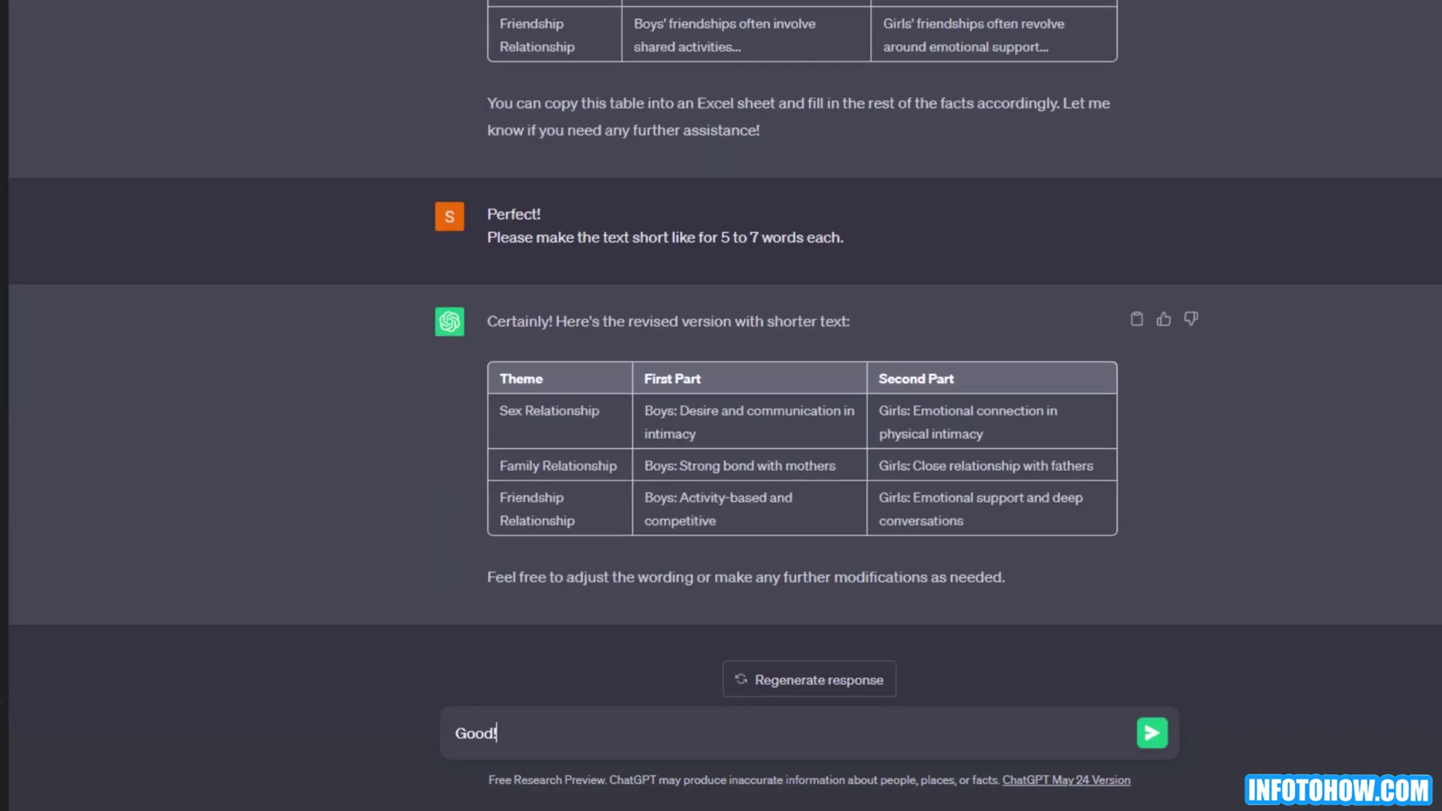
key(Return)
Request 100 more boy-and-girl relationship facts on the same three themes
text(Now, I want you to give me 100)
text( more releationship facts)
key(ctrl+Left)
text(releationship)
key(End)
text(abou)
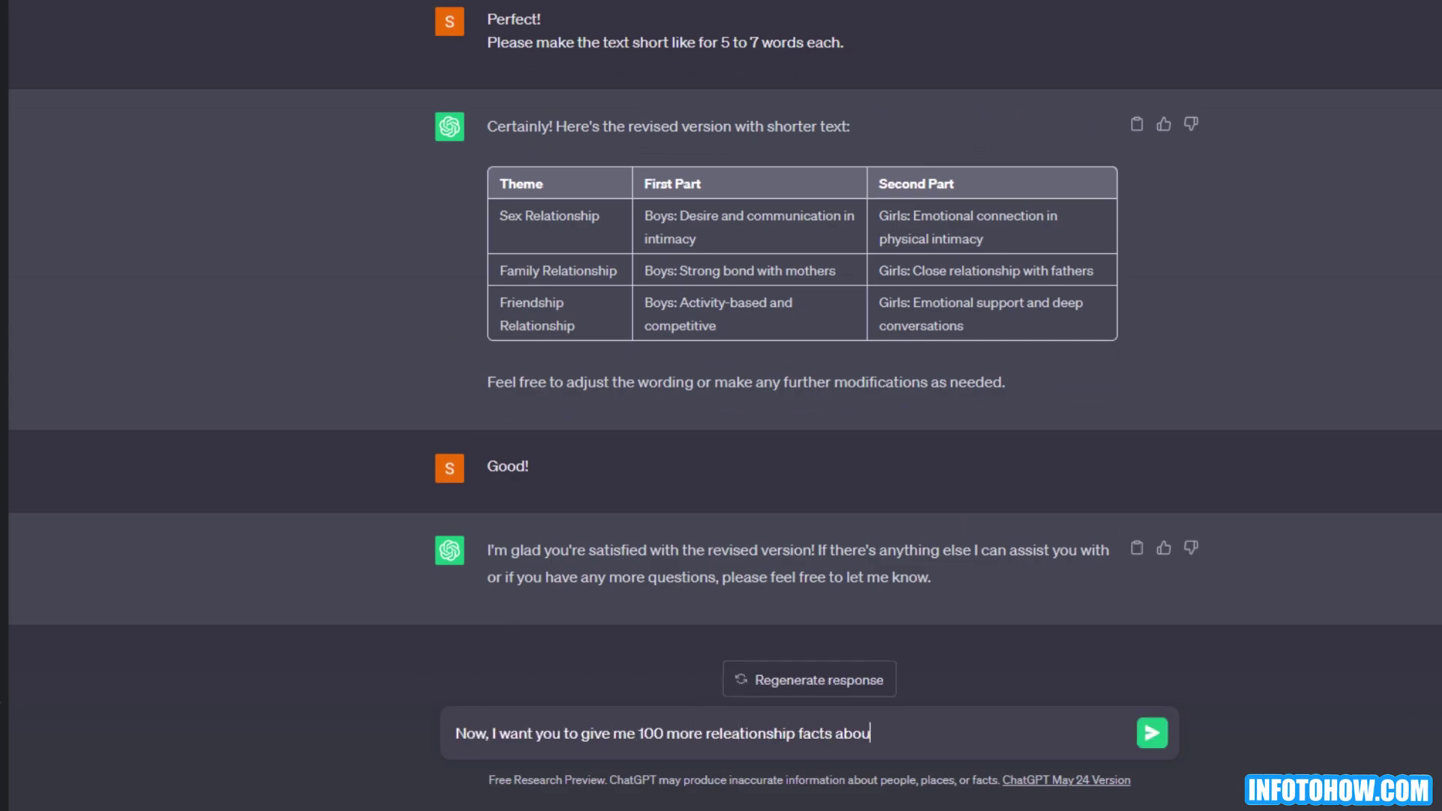
text(t boys and girls on same themes " sex releationship")
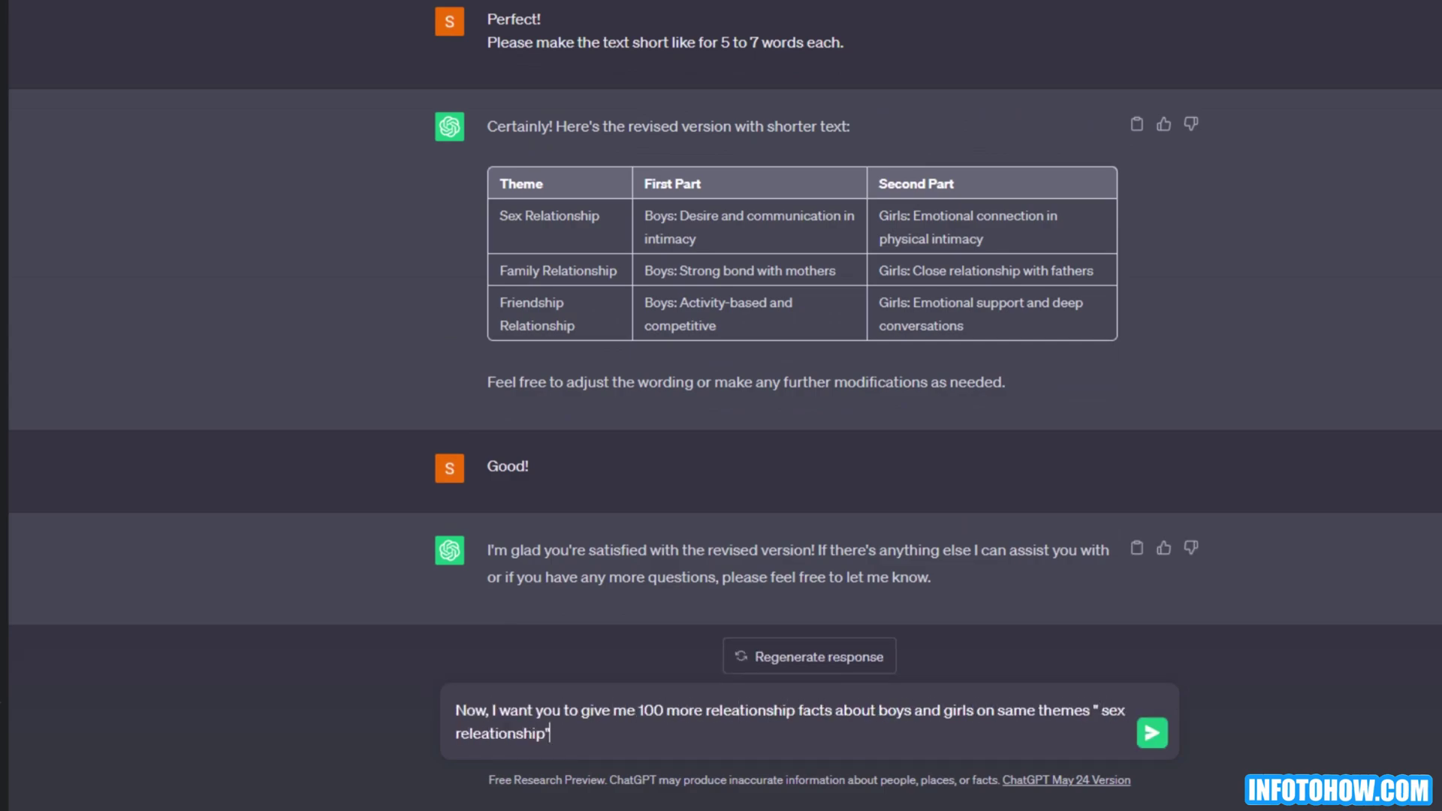
text( , " family releationship" or " fir)
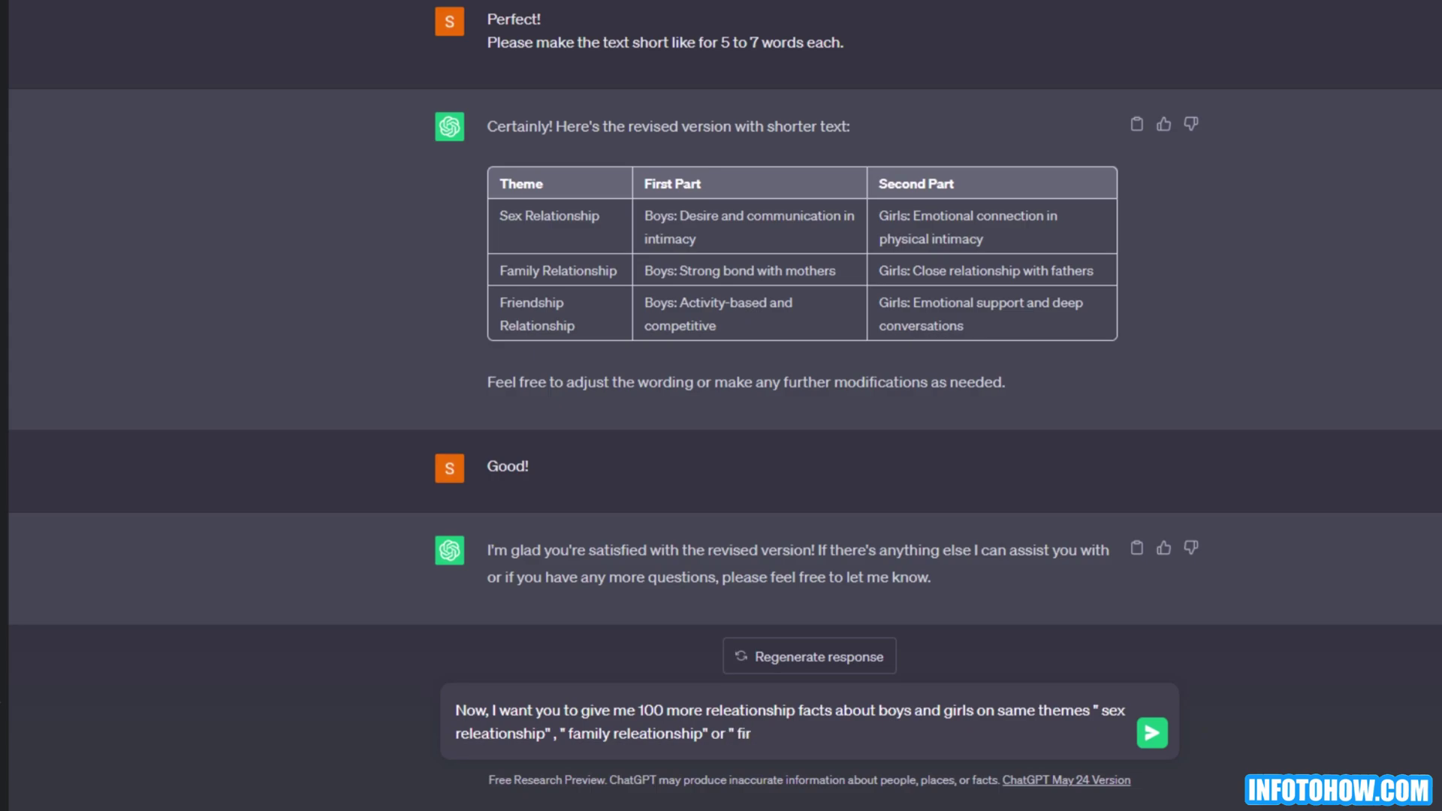
text(ends releationship"  but in same excel style as above)
key(Return)
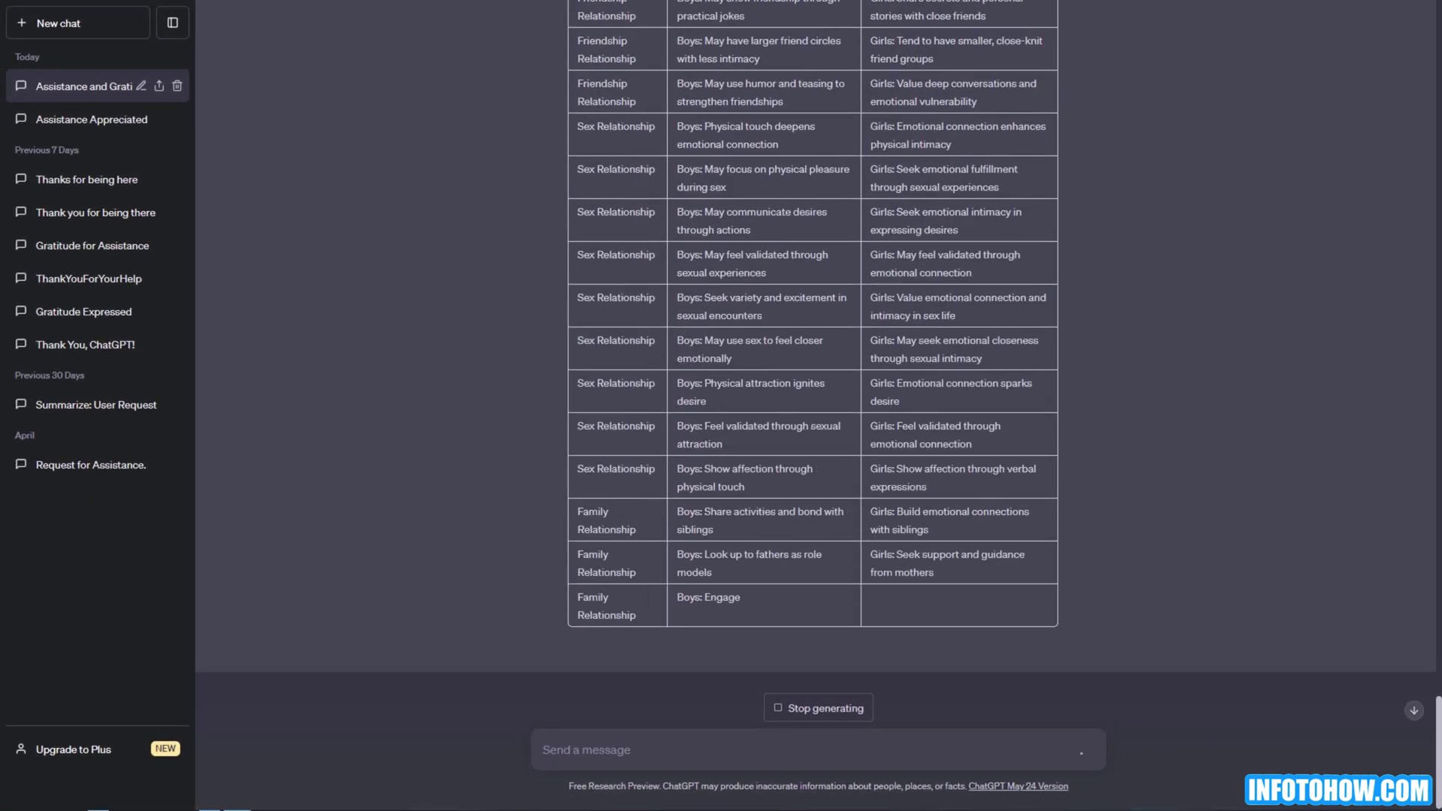
Ask ChatGPT to make the long table's entries short
text(Perfect, Now please make the text short like 5 to 7)
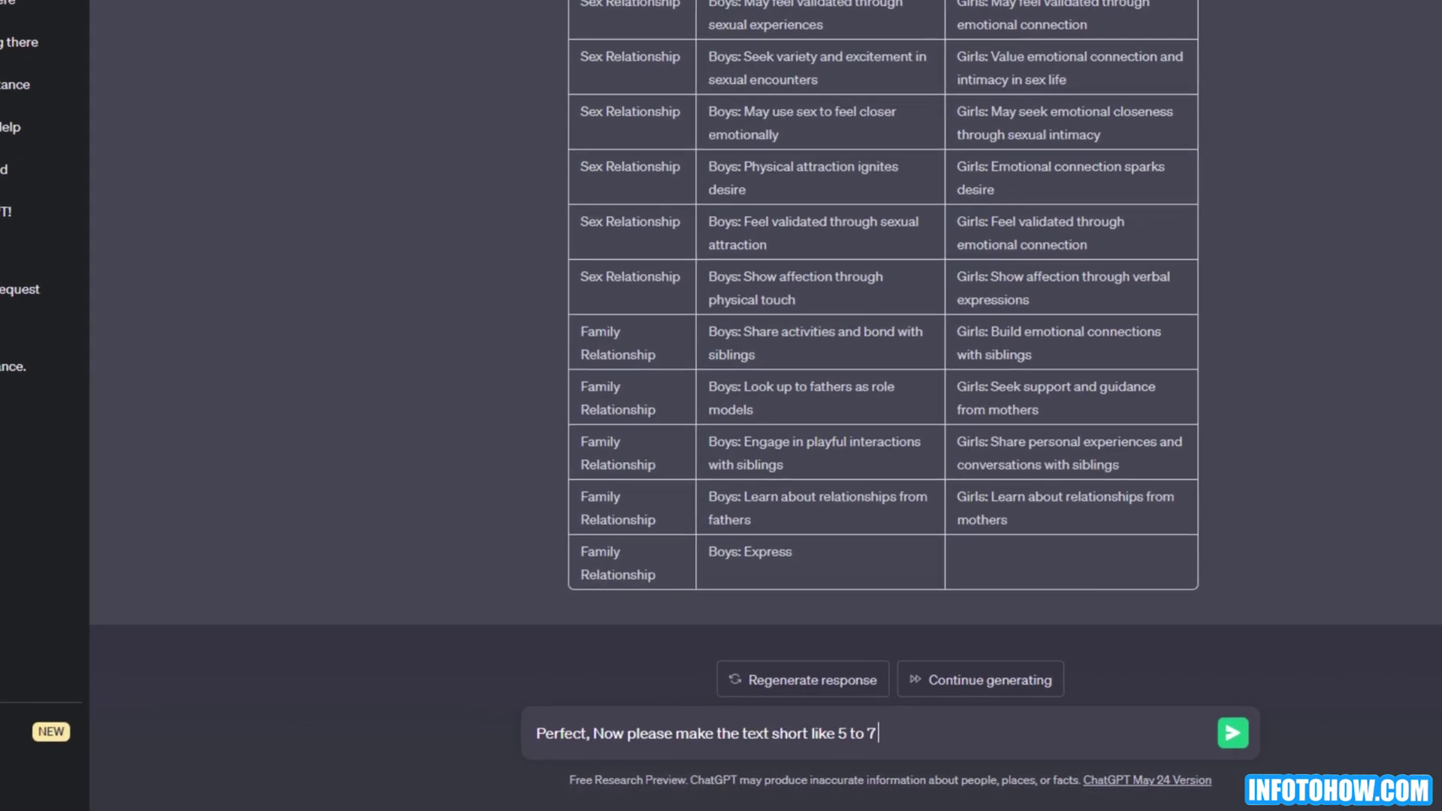
text(h)
key(Return)
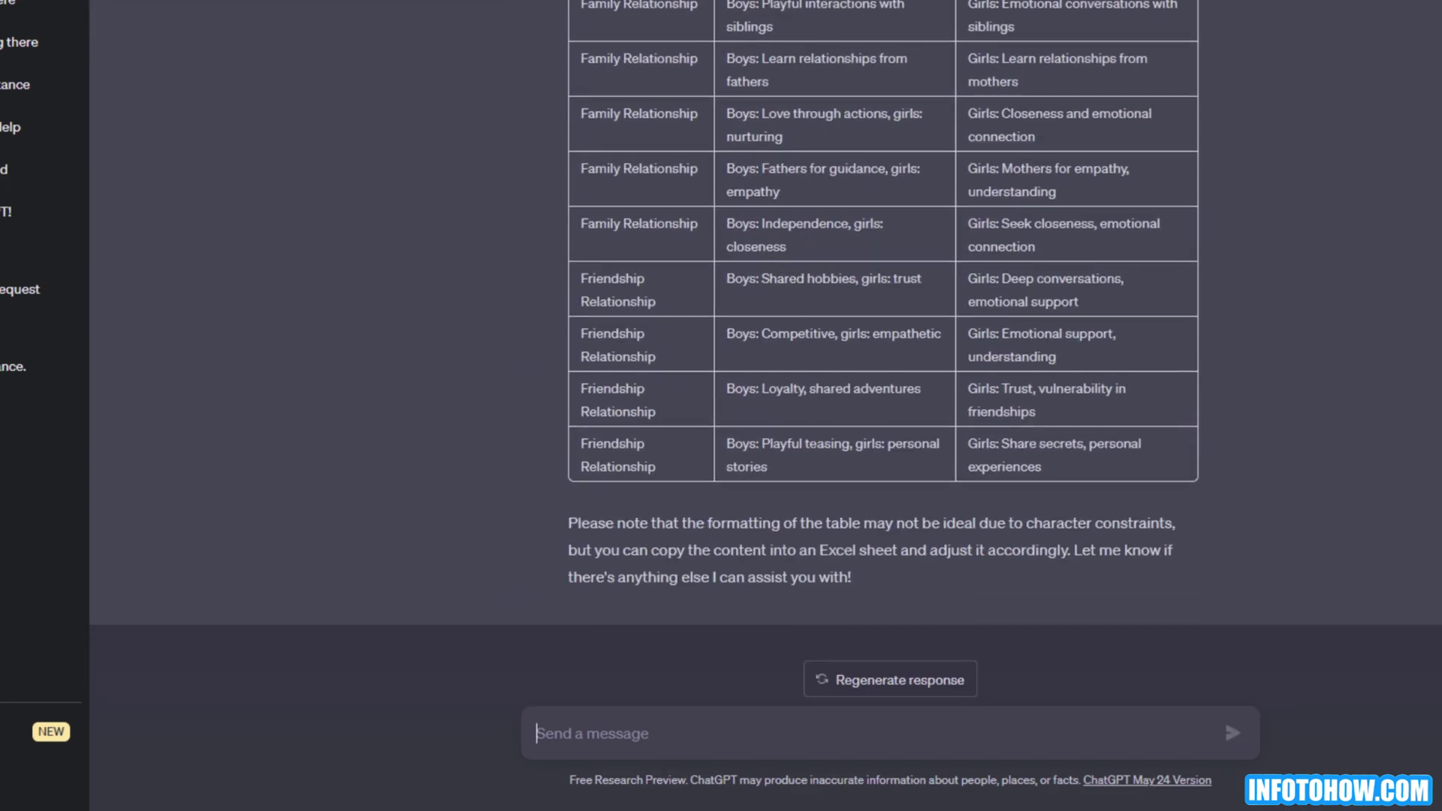
Request further batches of 30 more facts in the same style
text(G)
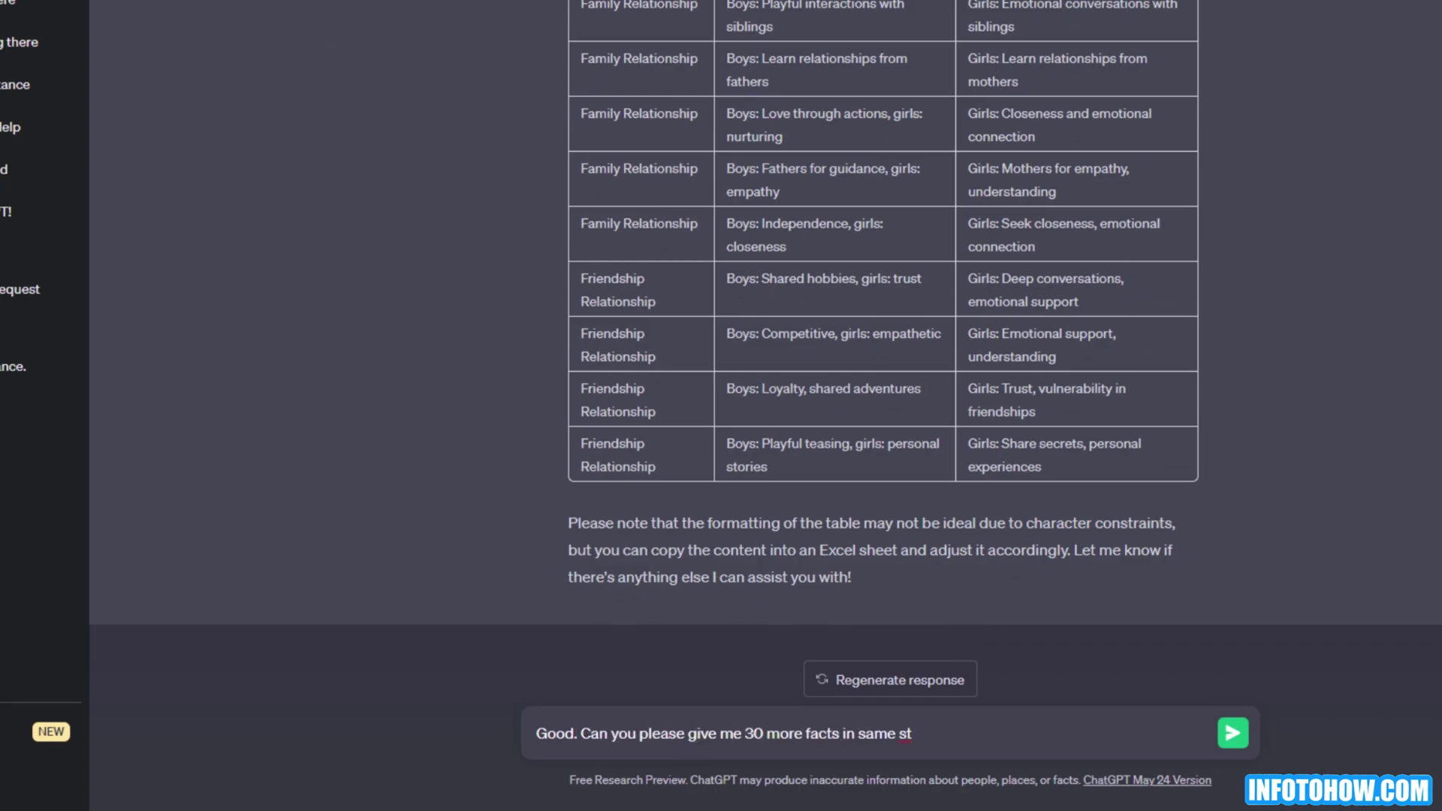
key(Return)
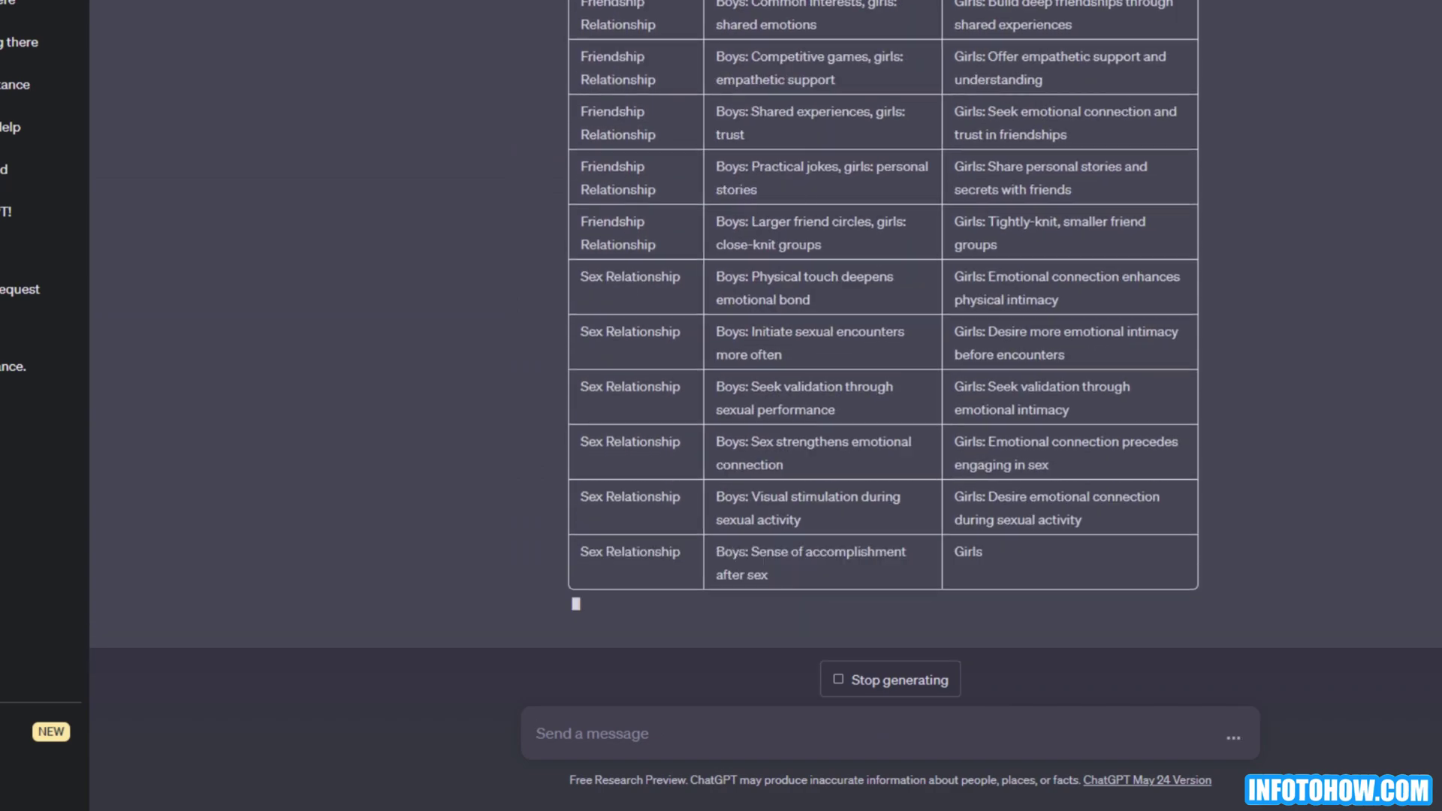
text(Good,)
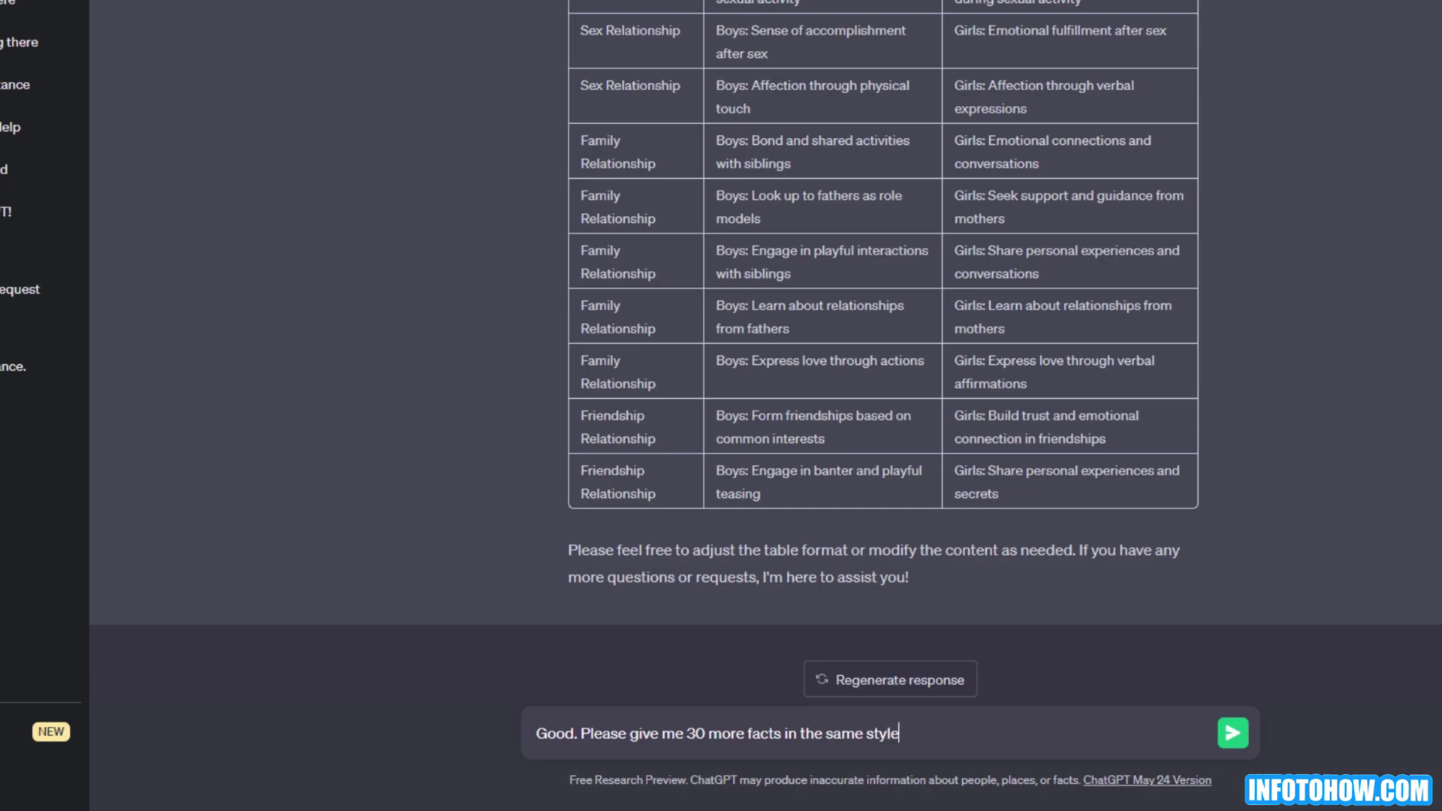
key(Return)
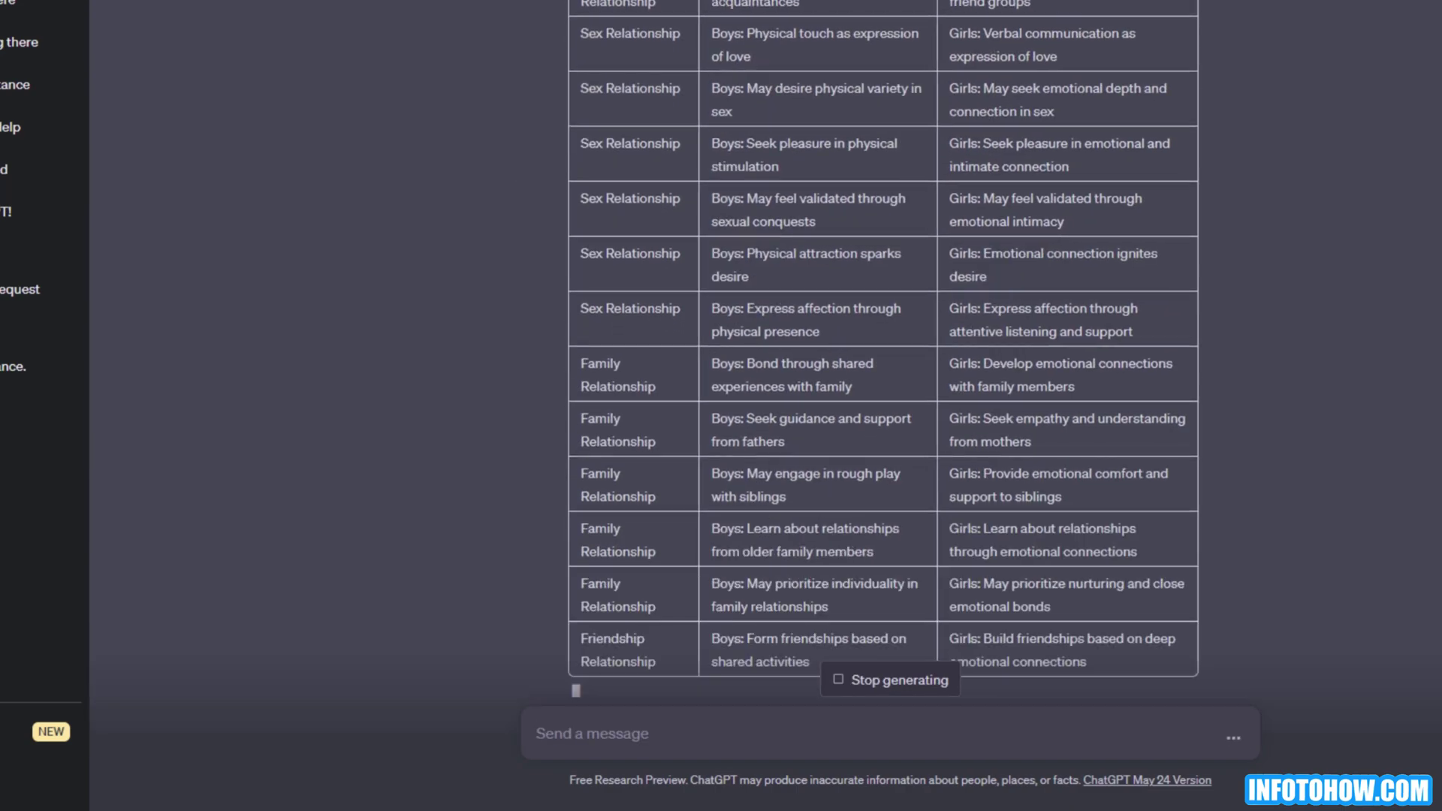
text(Good! Please give me 30 m)
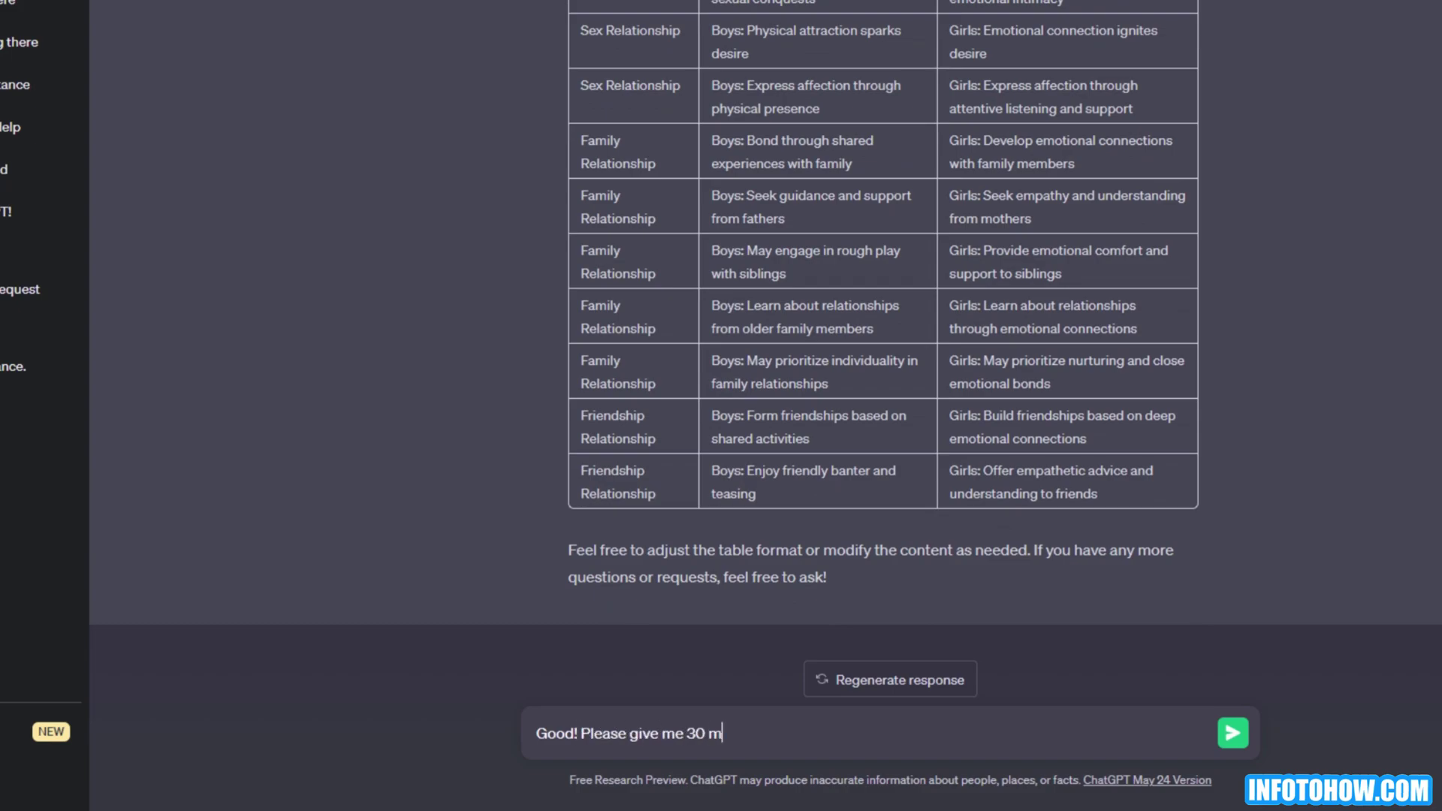
text(ore facts in the same style plea)
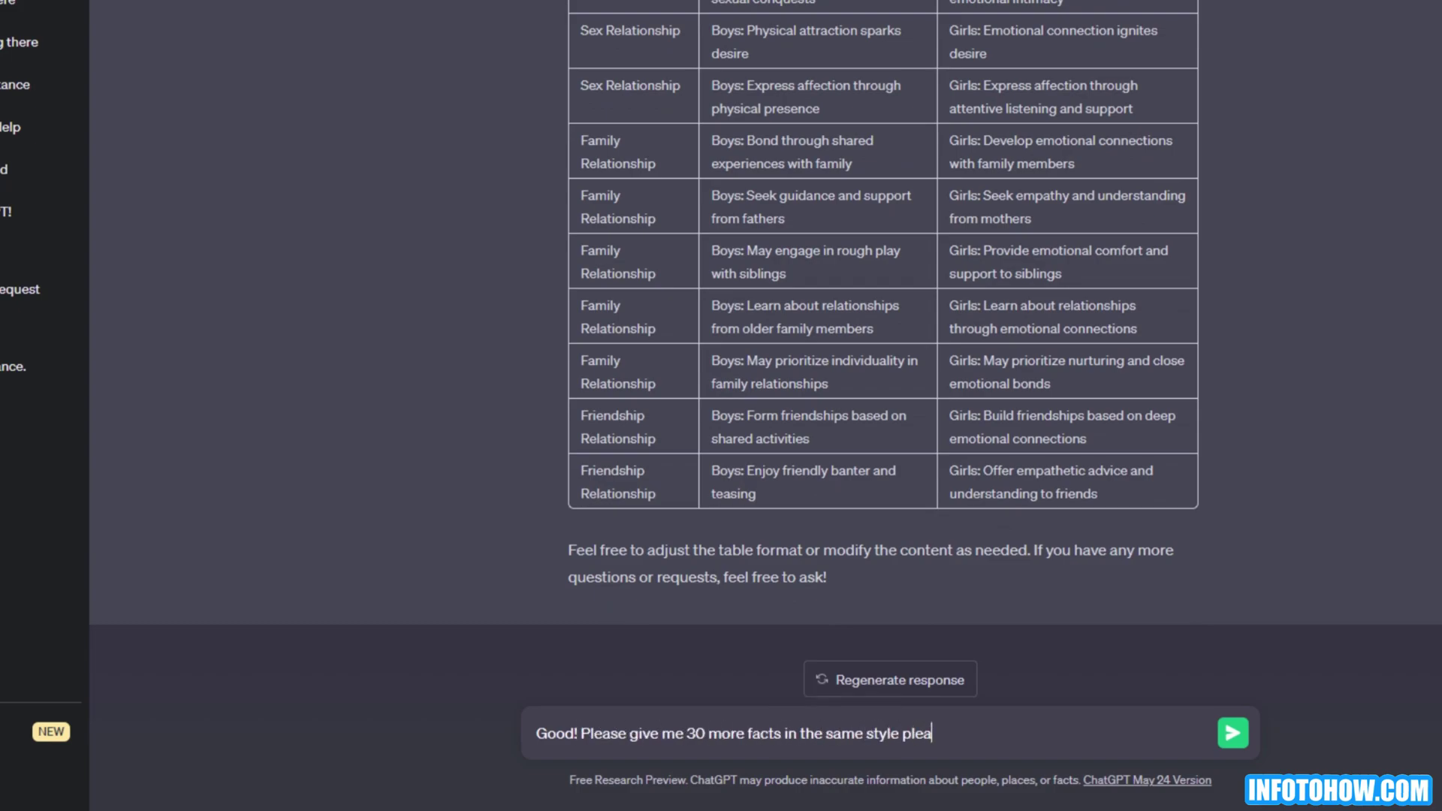
text(se.)
key(Return)
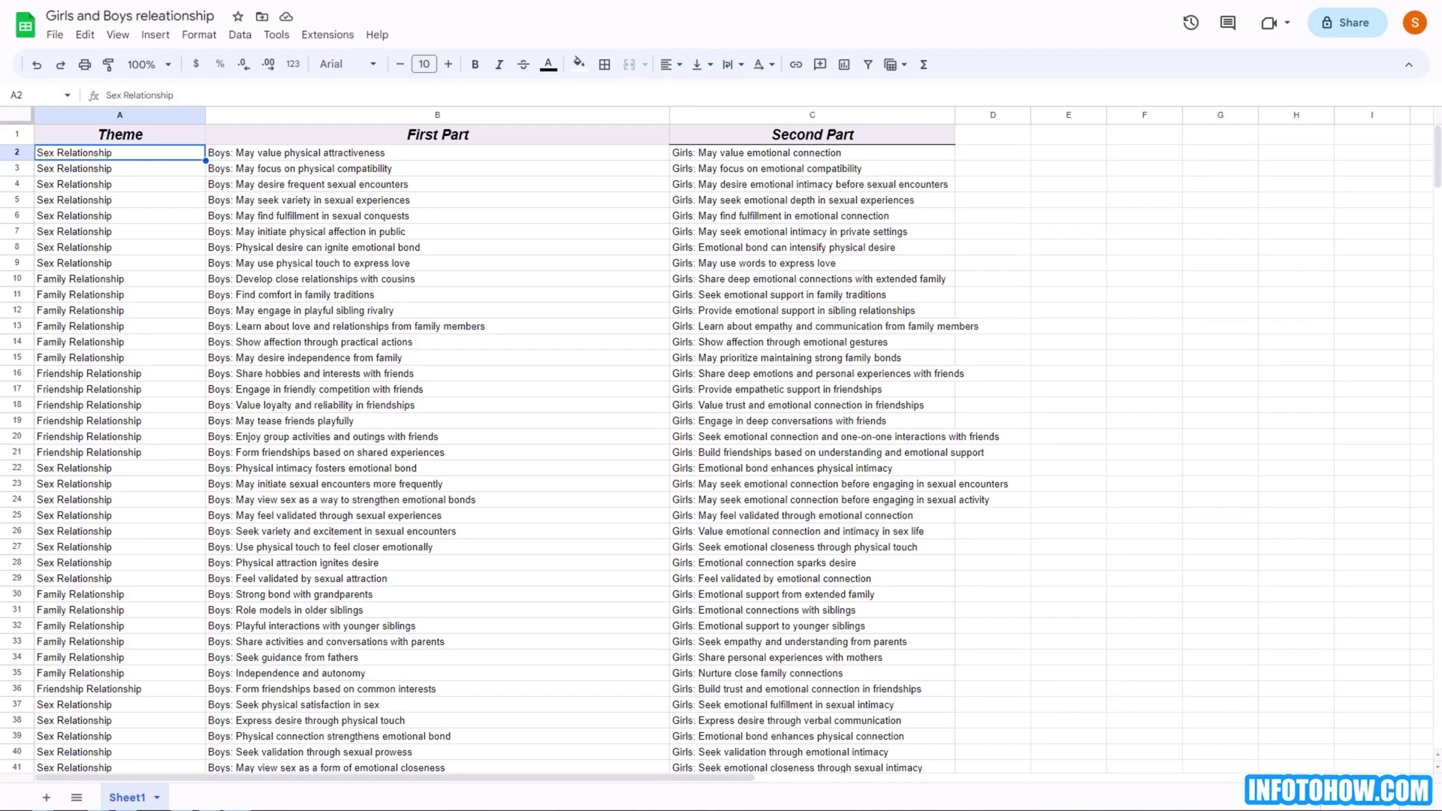
Scroll down through the 200+ rows of Theme, First Part and Second Part facts
scroll(721, 450, down, 15)
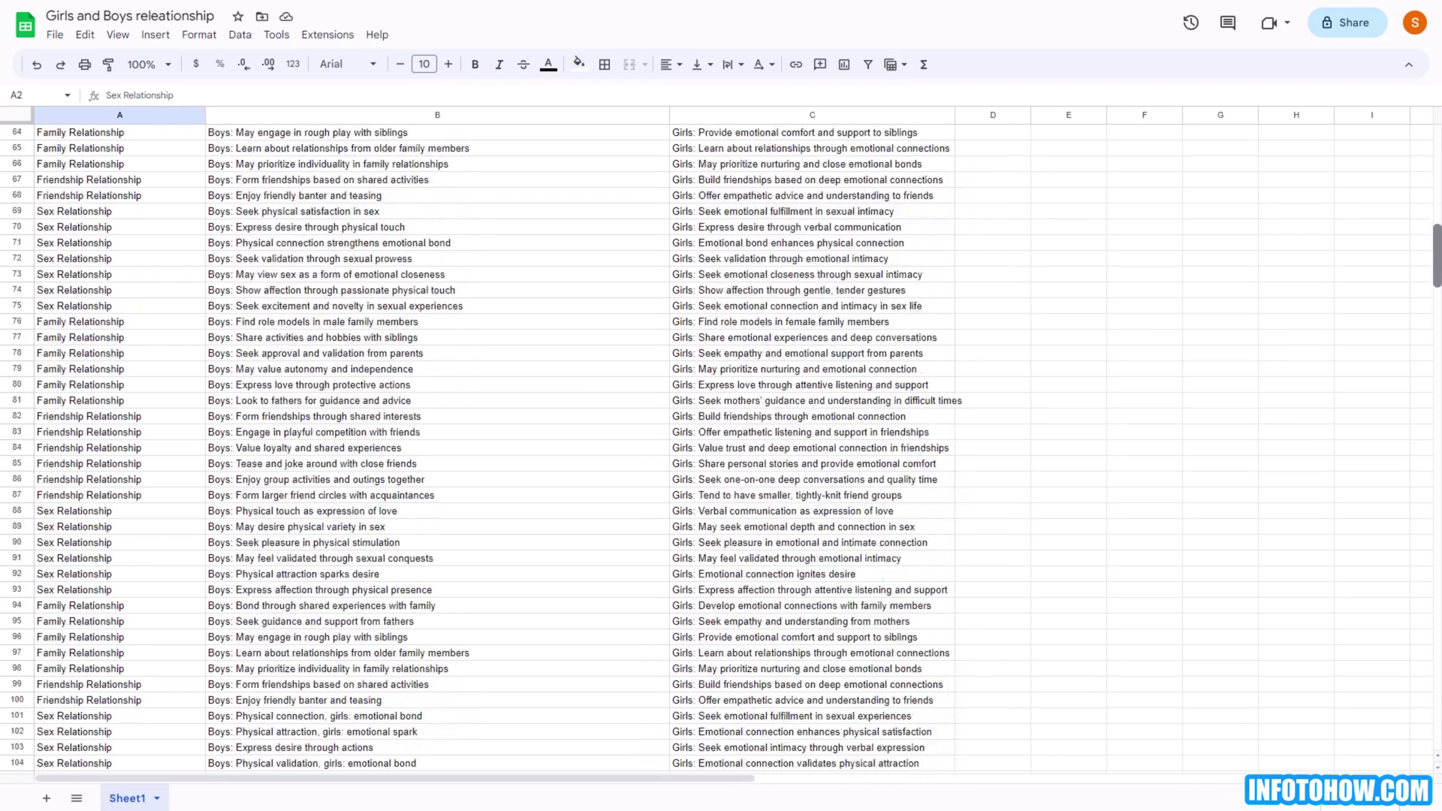
scroll(721, 451, down, 19)
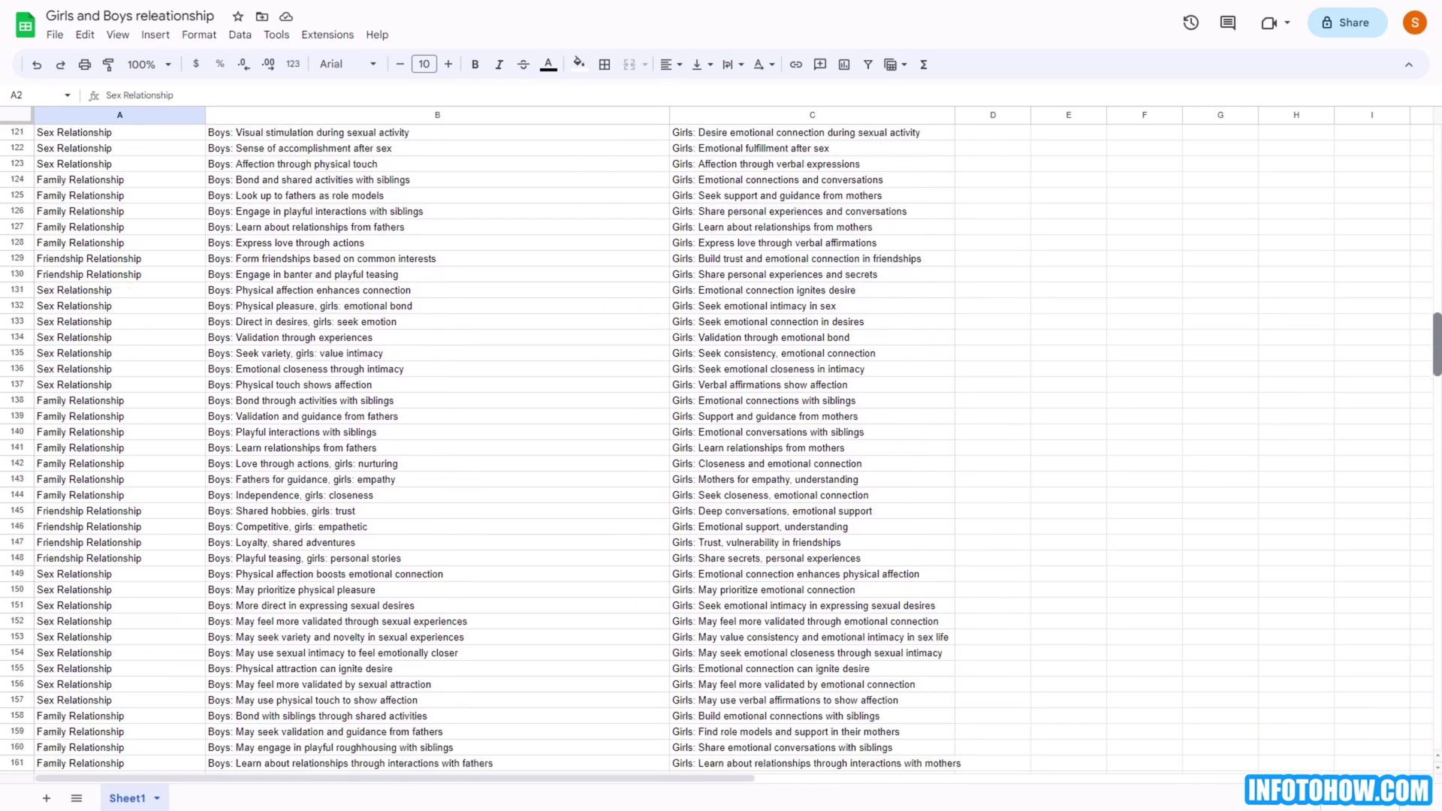
scroll(721, 451, down, 18)
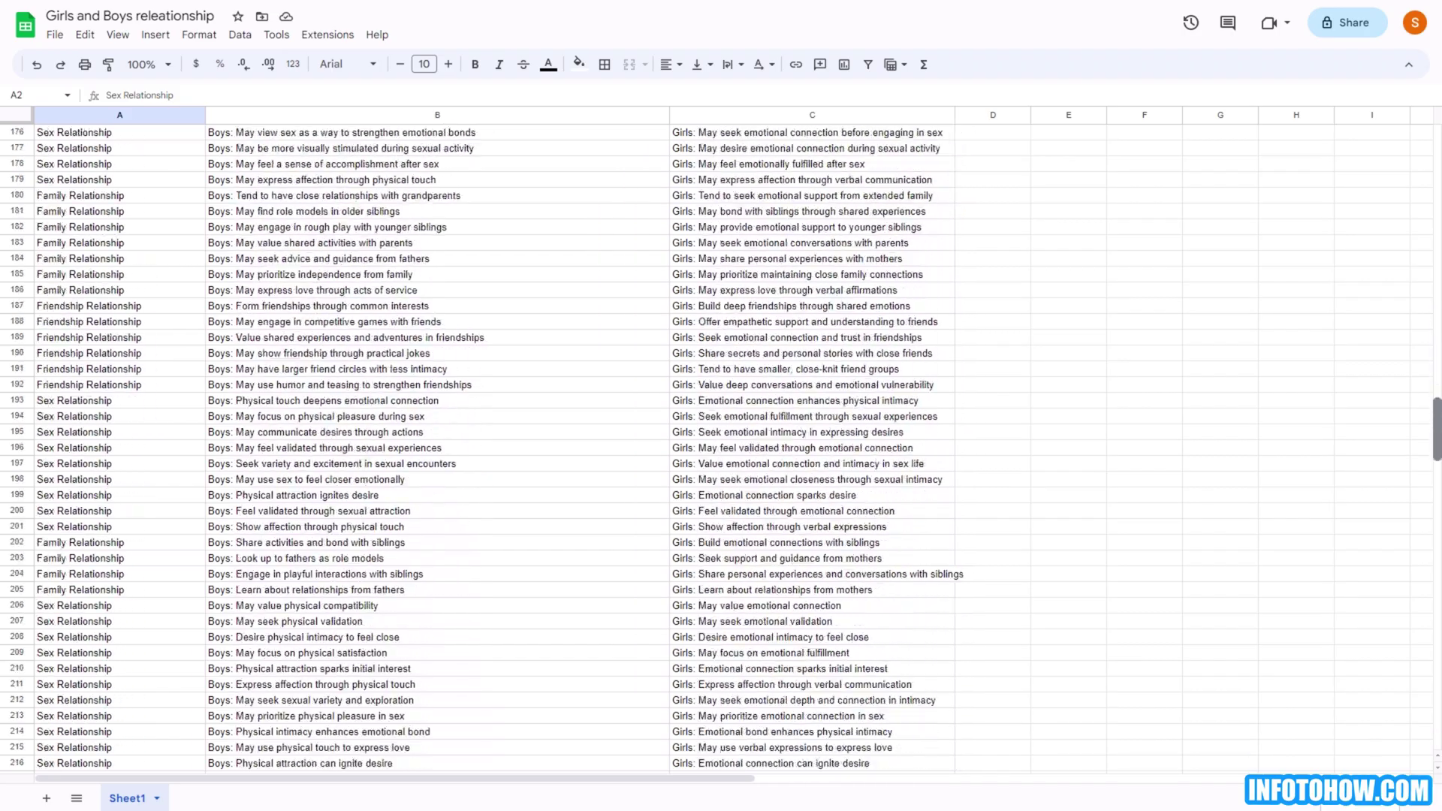
scroll(721, 451, down, 14)
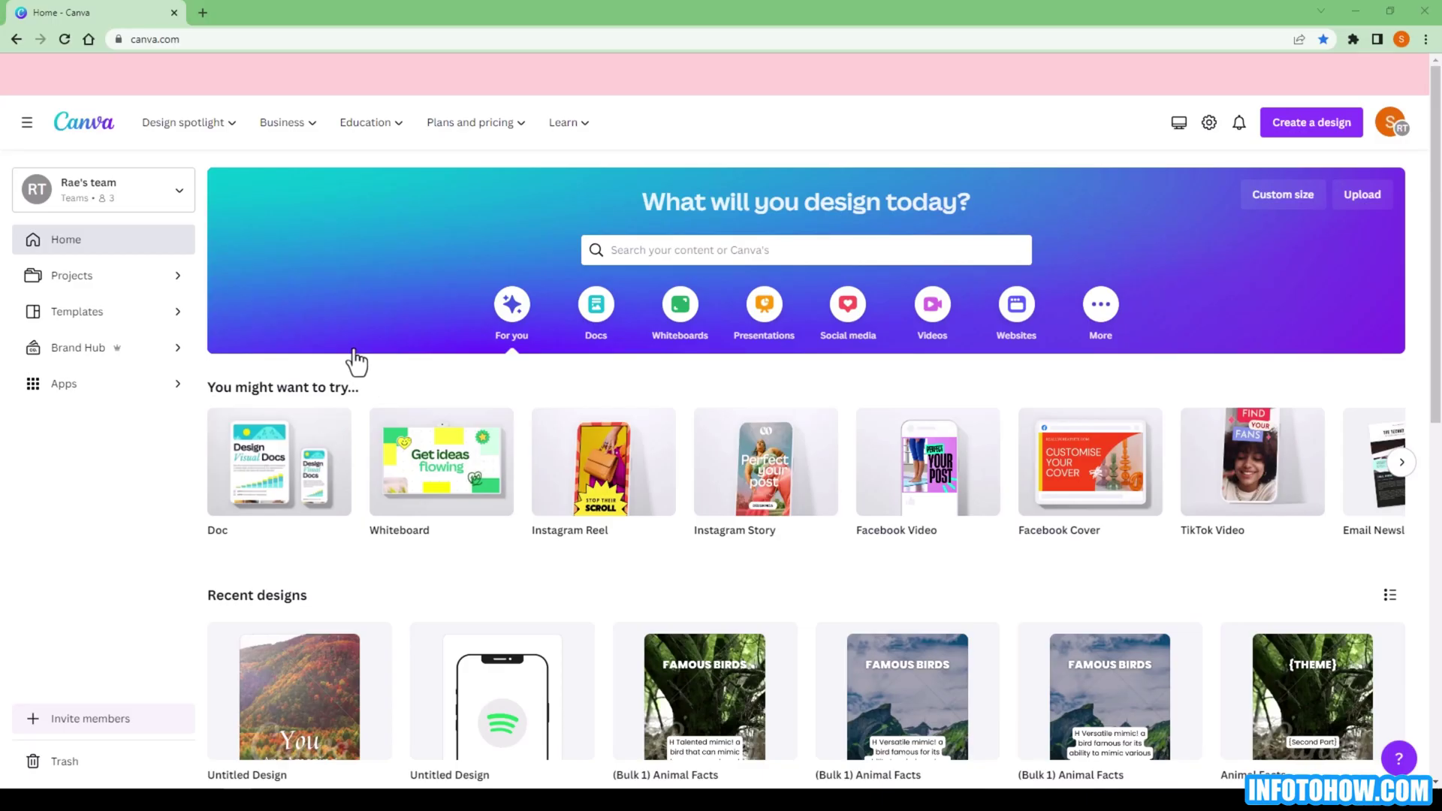
Create a vertical mobile video and apply the 'nature' search's Monday Motivation template
click(542, 432)
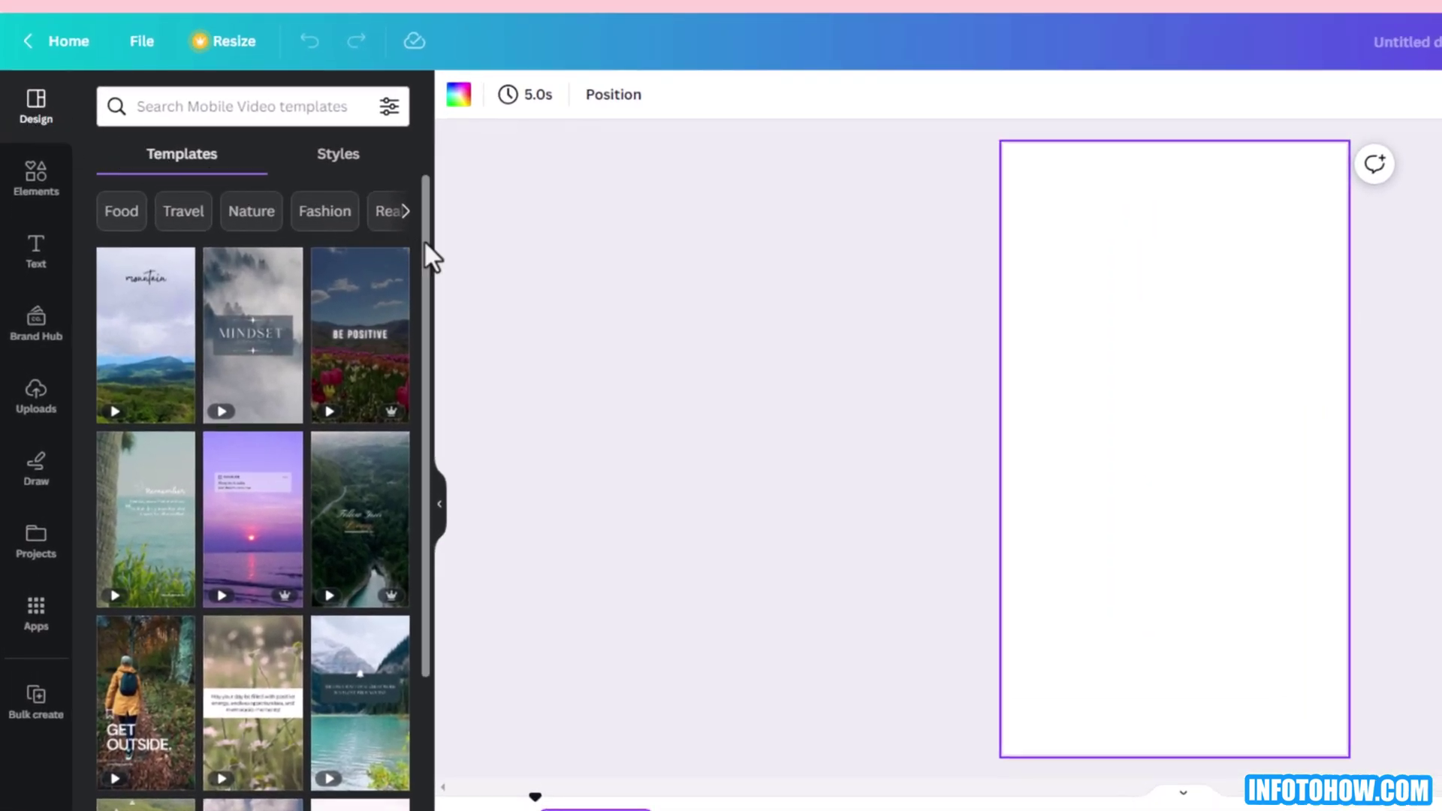
scroll(425, 268, down, 3)
scroll(424, 420, down, 4)
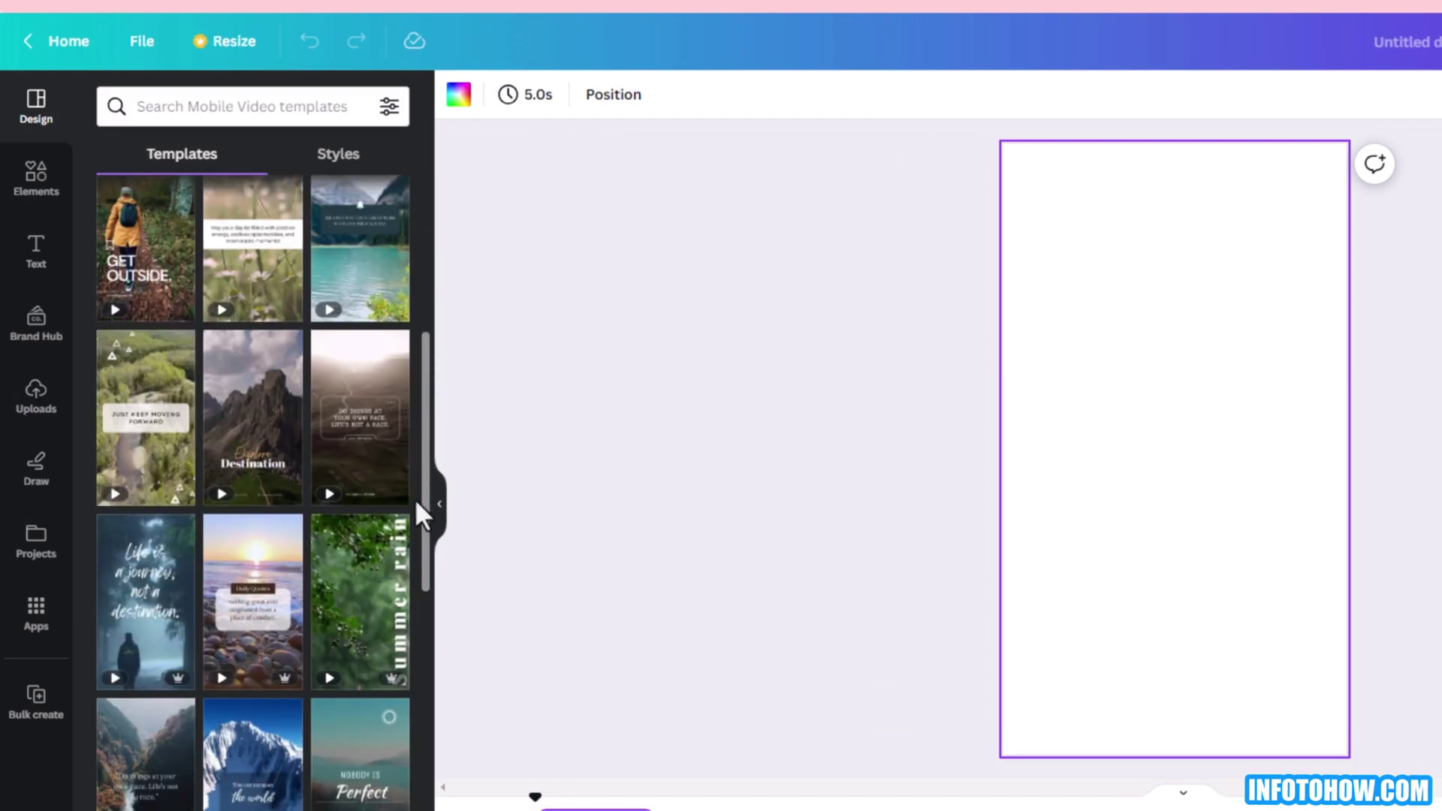
click(259, 109)
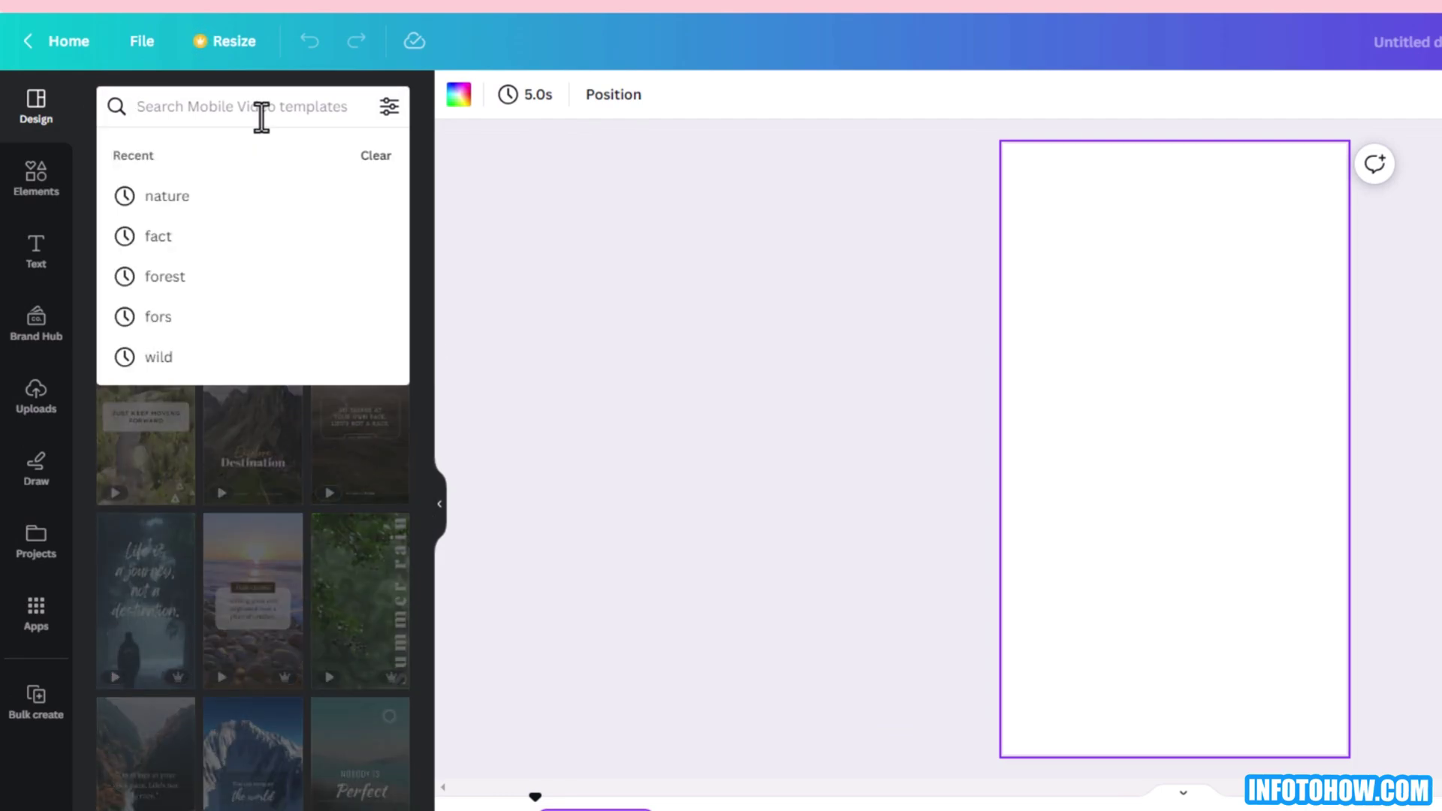
text(nature)
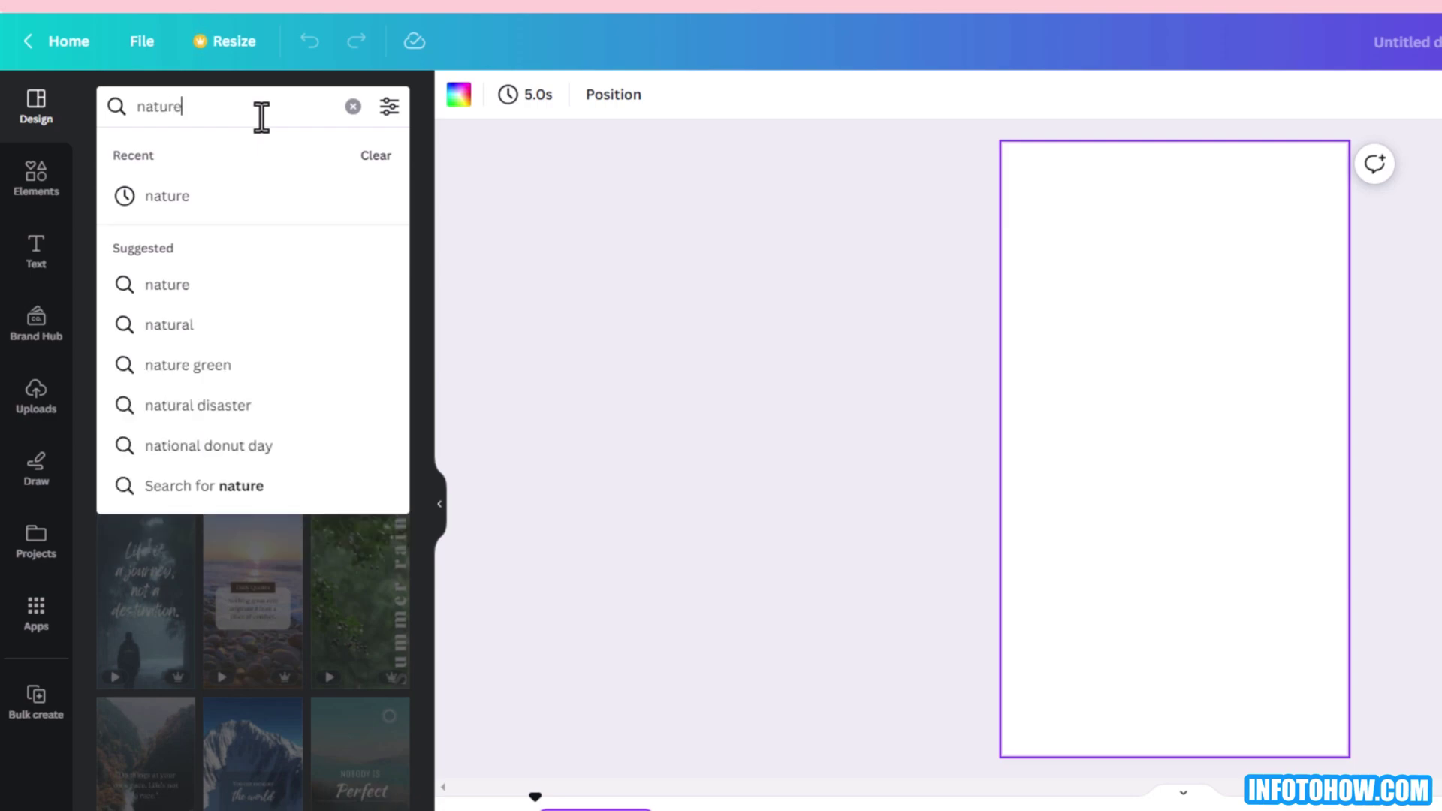
key(Return)
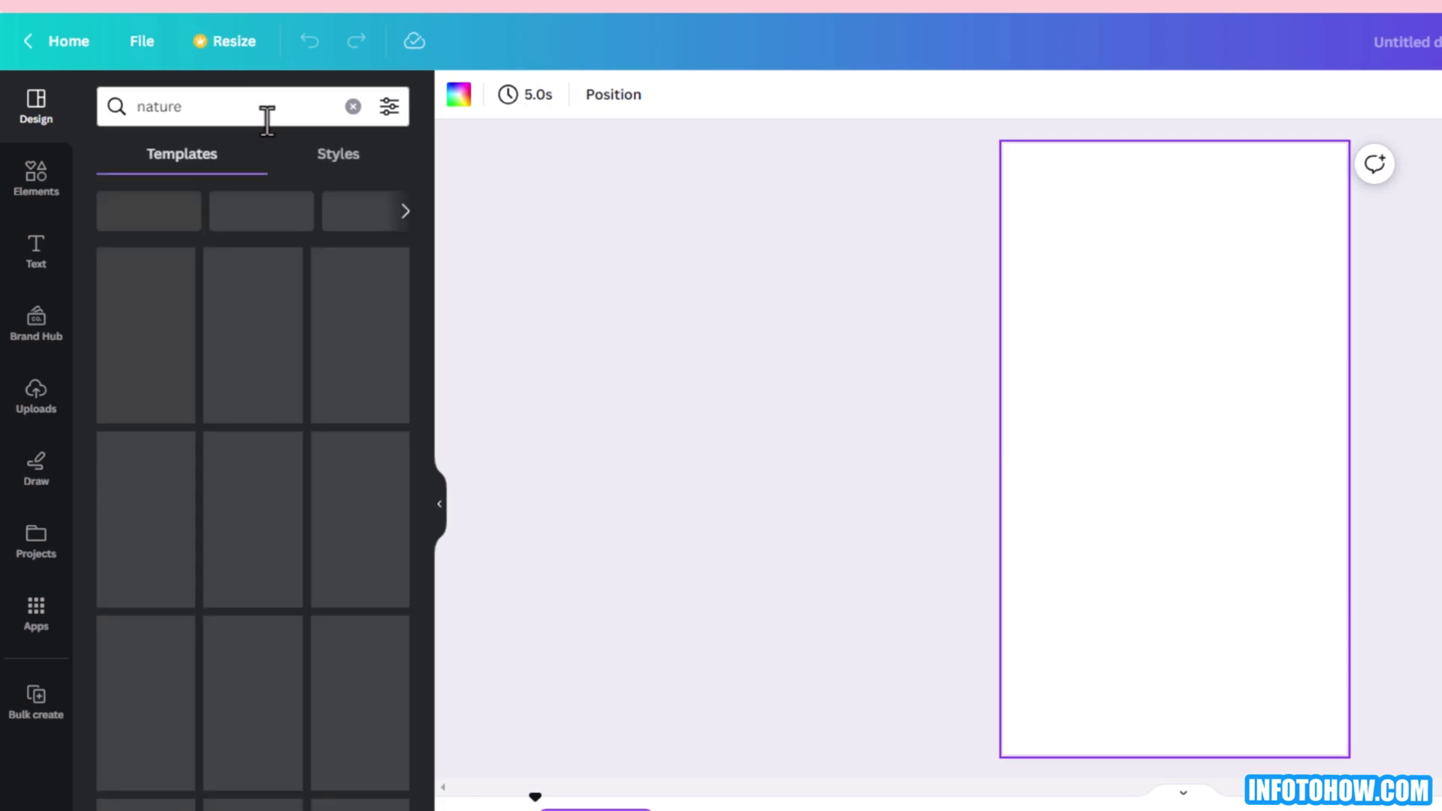
scroll(420, 394, down, 1)
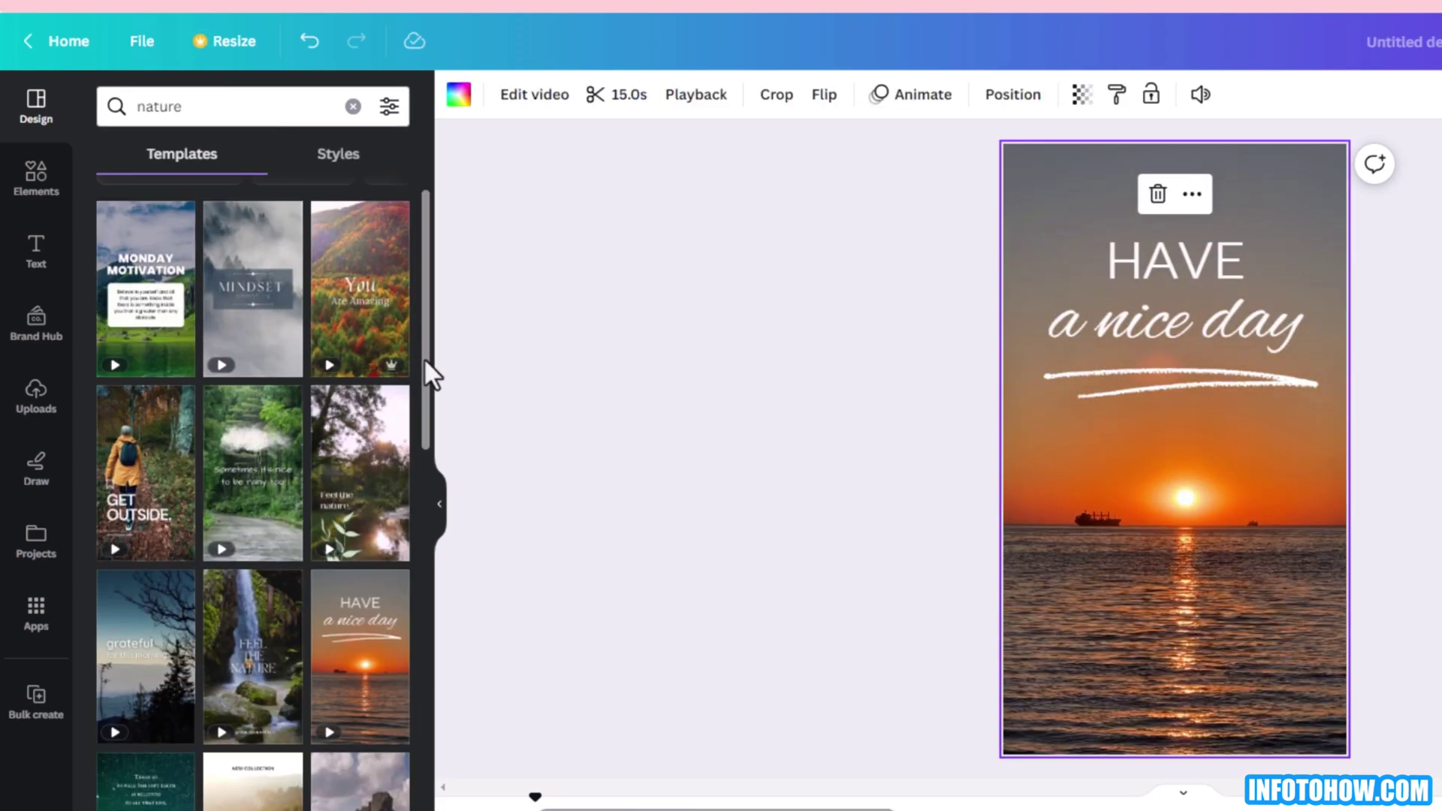
click(153, 299)
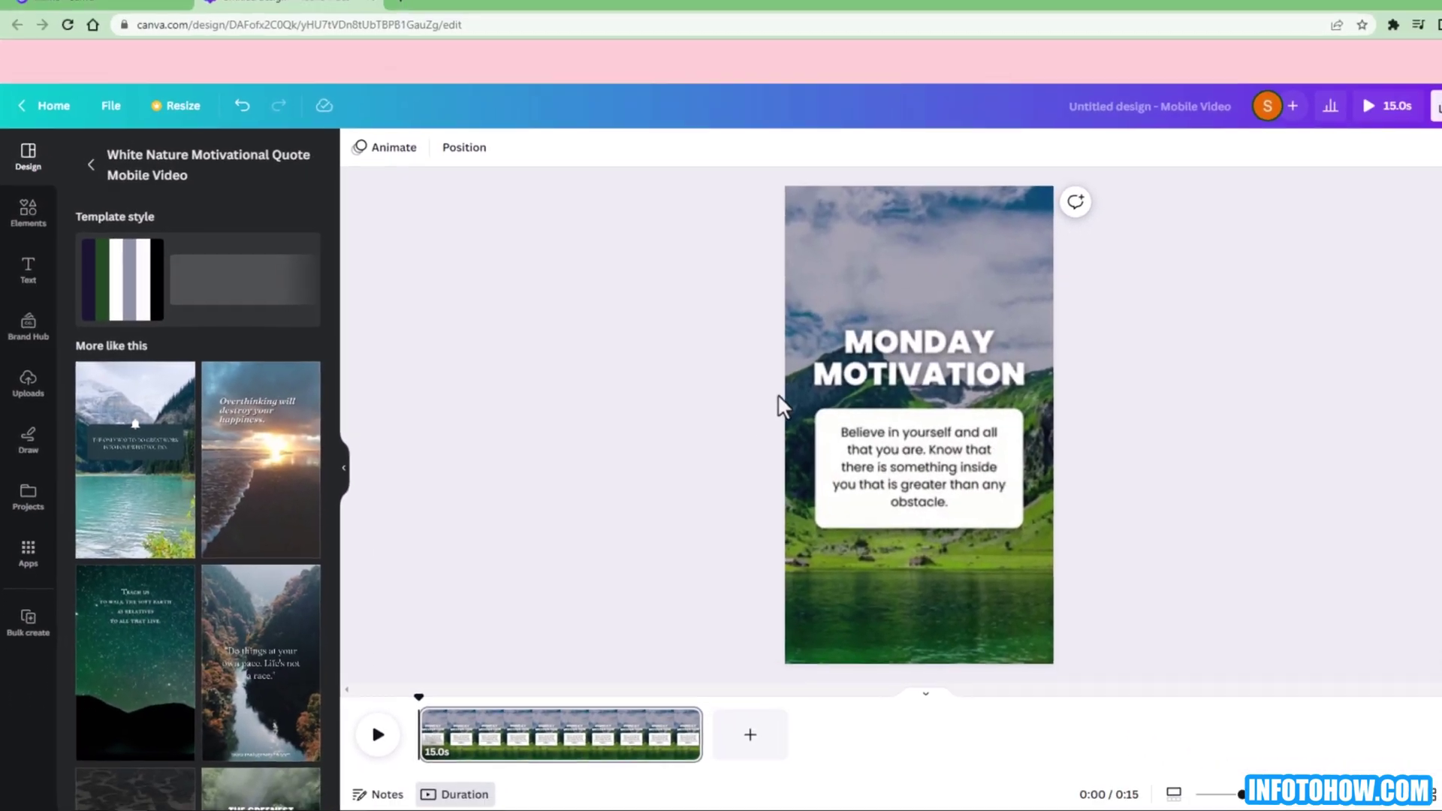
Retitle the heading 'SEX RELATIONSHIP' at font size 60 and position it near the top
double_click(1137, 350)
text(SE)
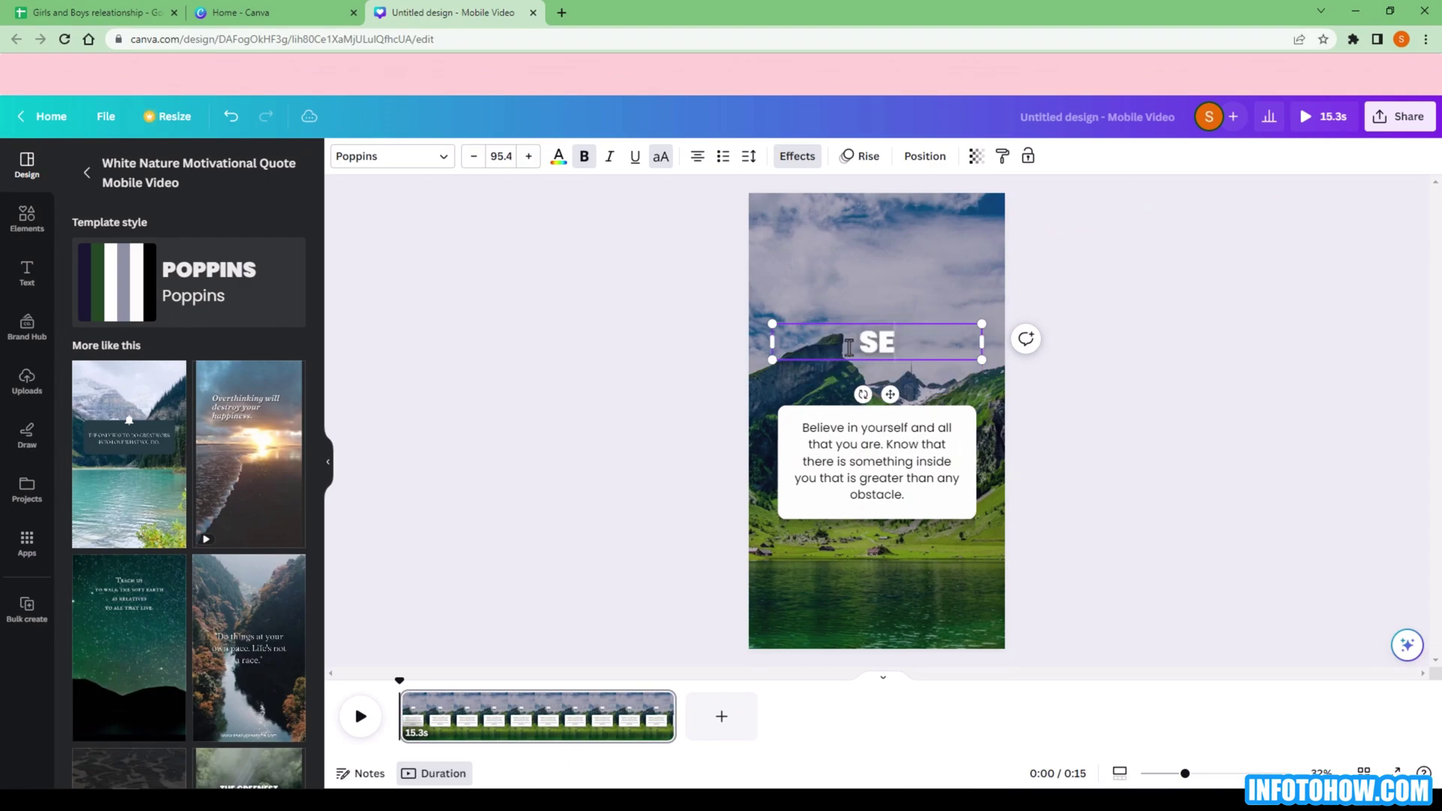
text(X RELATI)
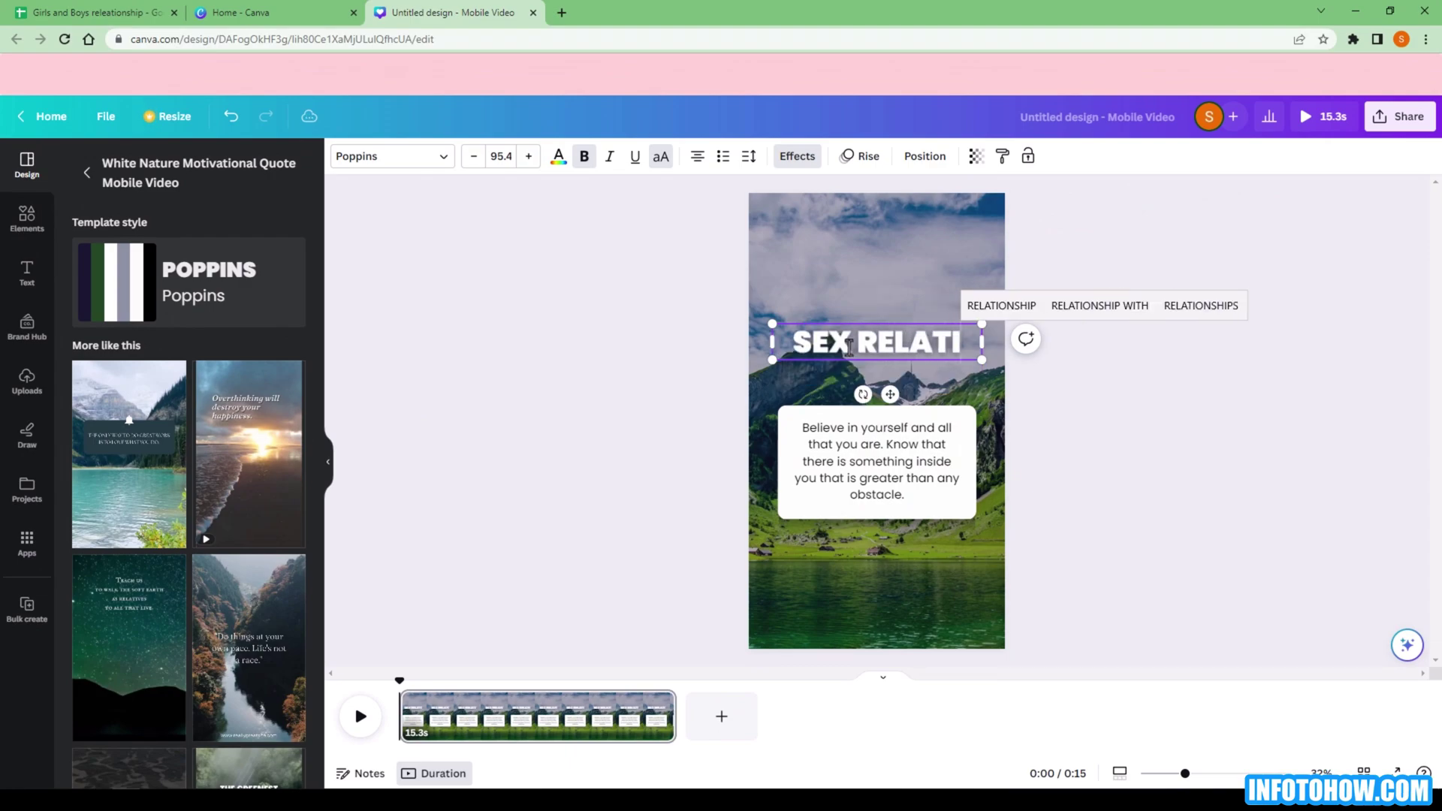
text(ONSHIP)
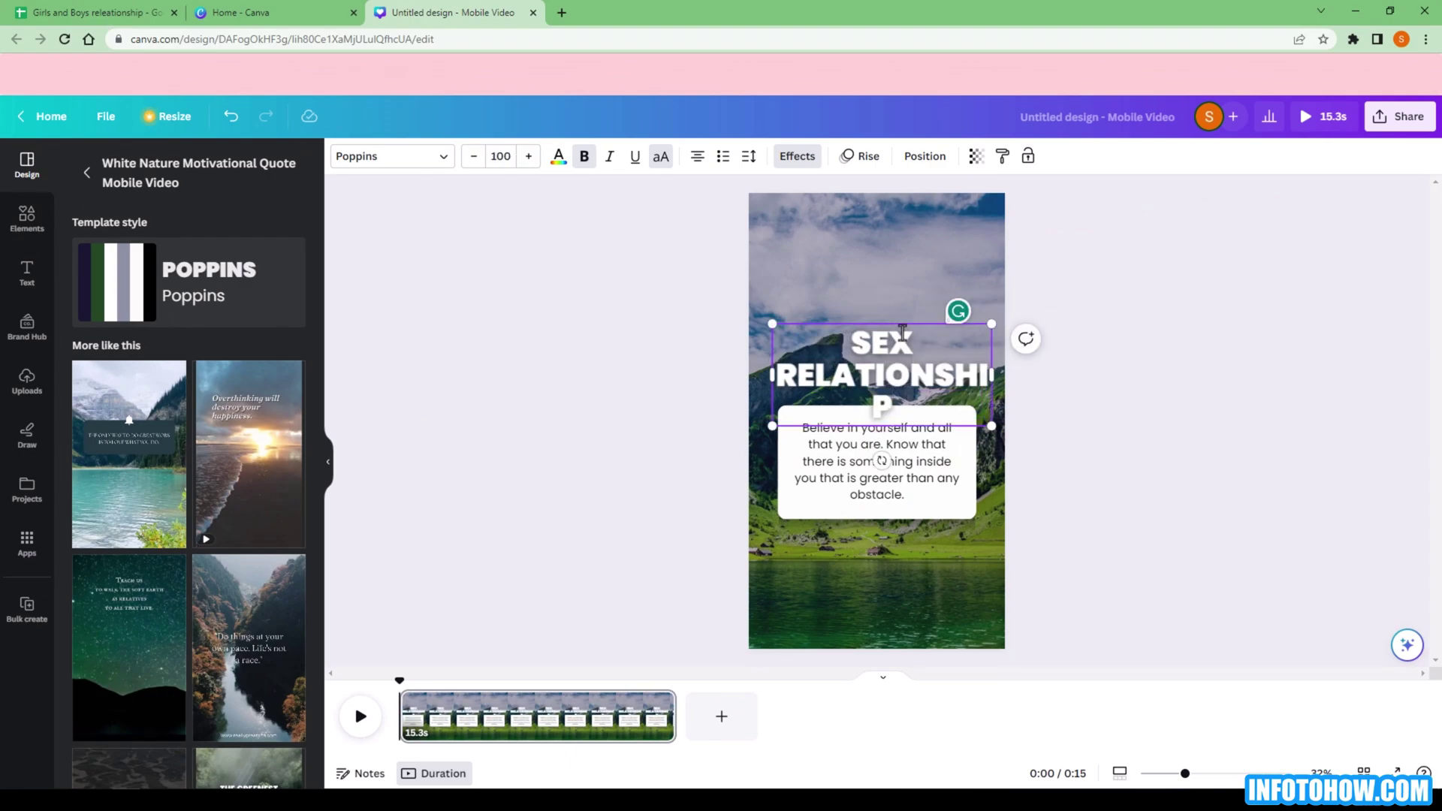
drag(851, 366, 839, 251)
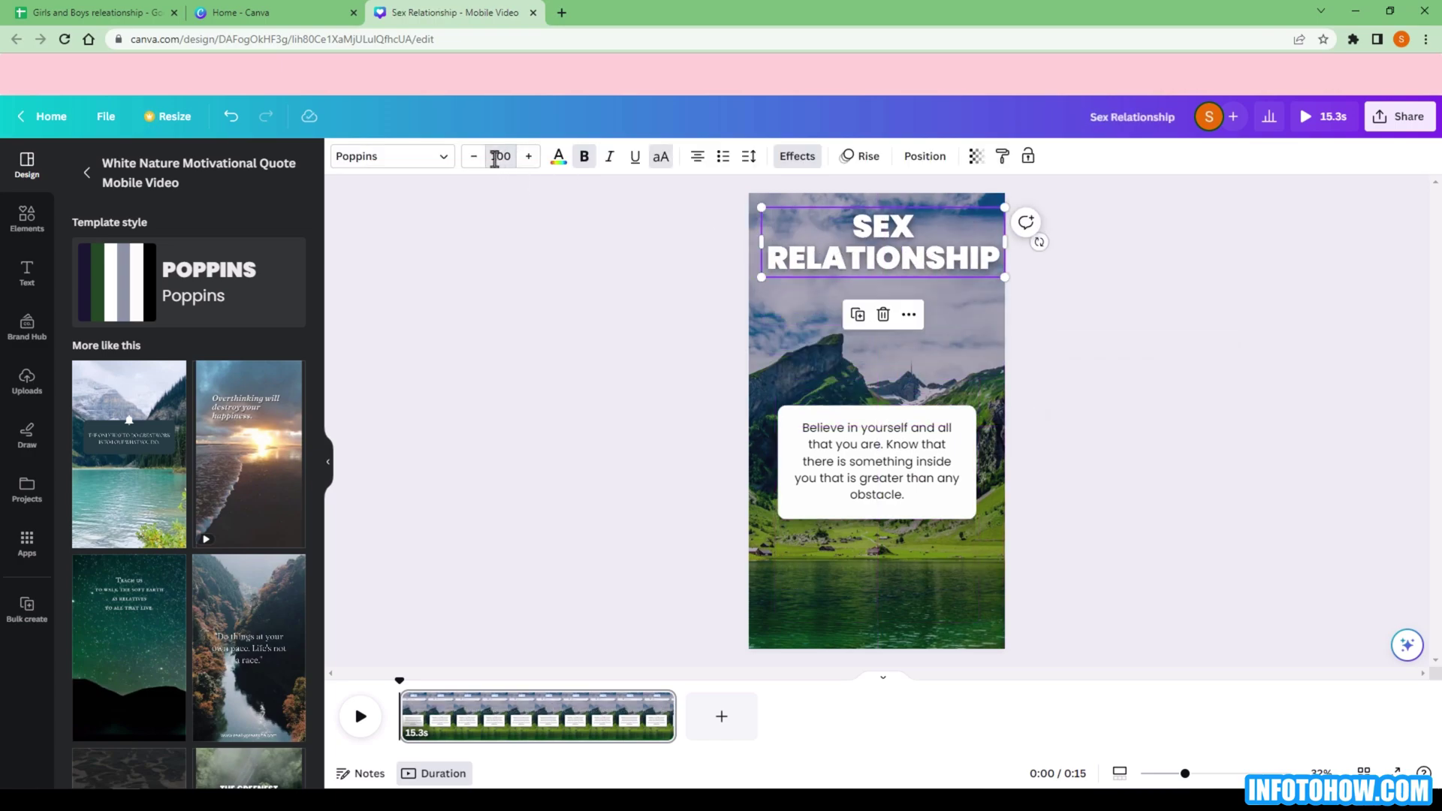
click(495, 157)
text(60)
key(Return)
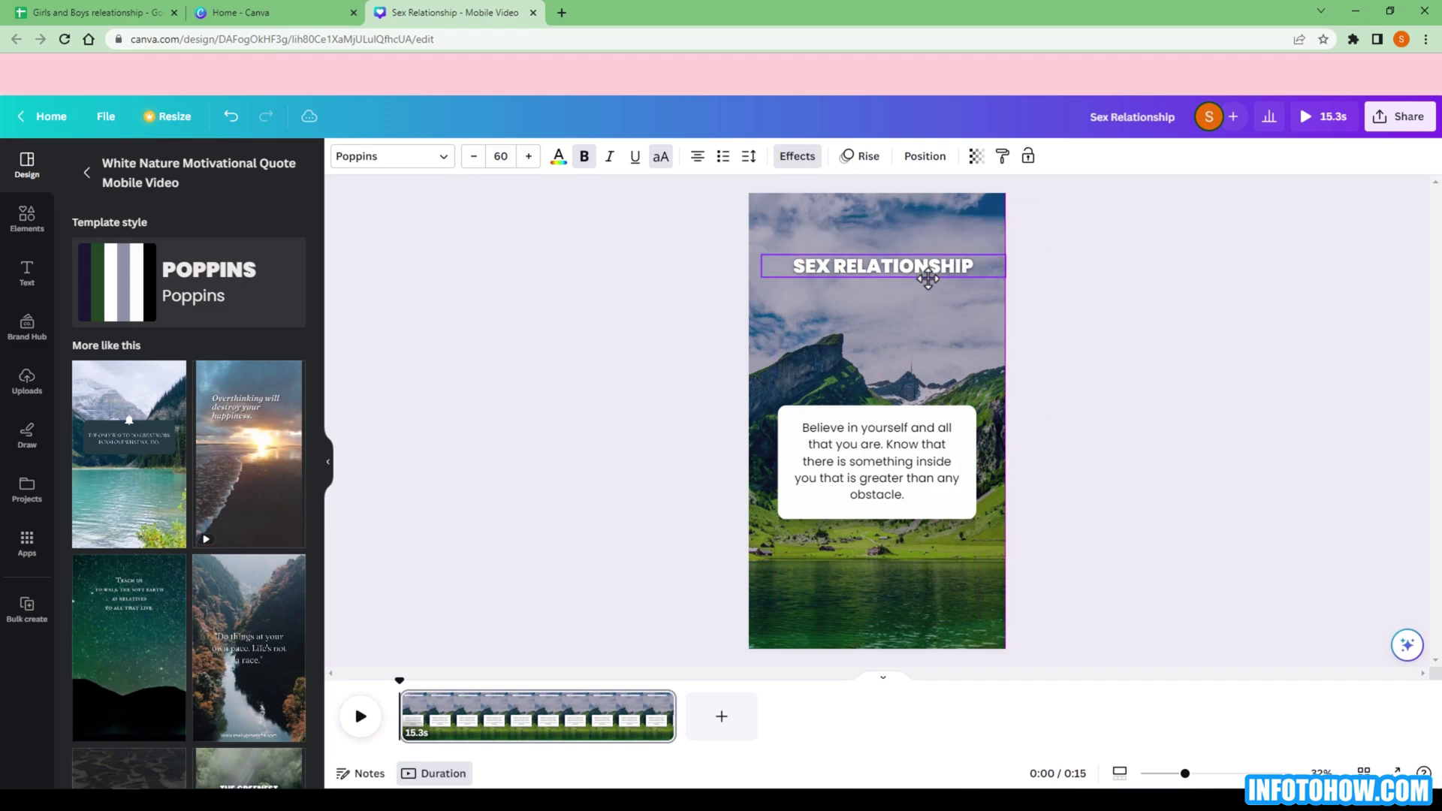
drag(927, 277, 927, 313)
click(911, 156)
Duplicate the quote text as a white 'Facts TV' credit centred near the bottom
click(892, 470)
key(ctrl+d)
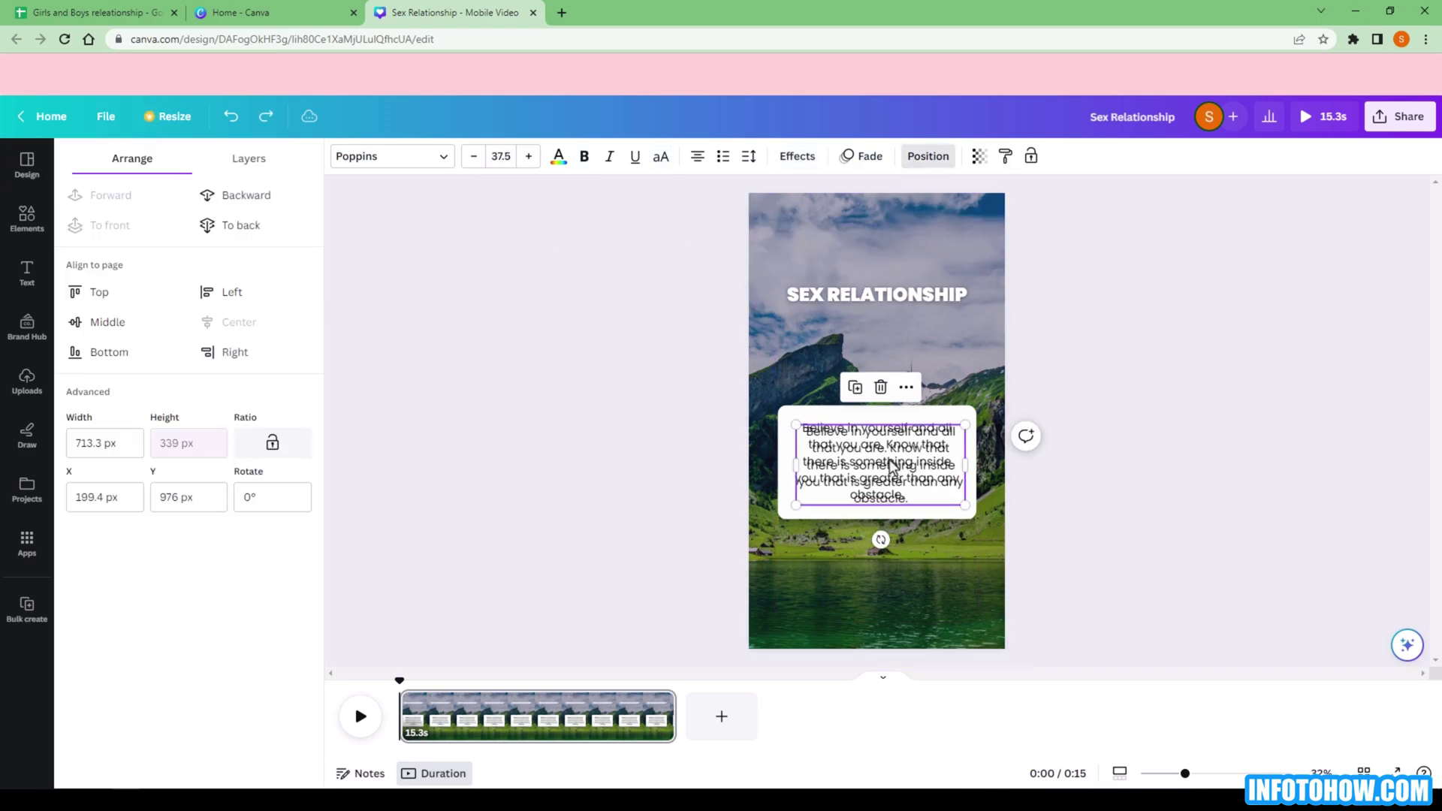
drag(891, 470, 883, 588)
click(558, 156)
click(290, 514)
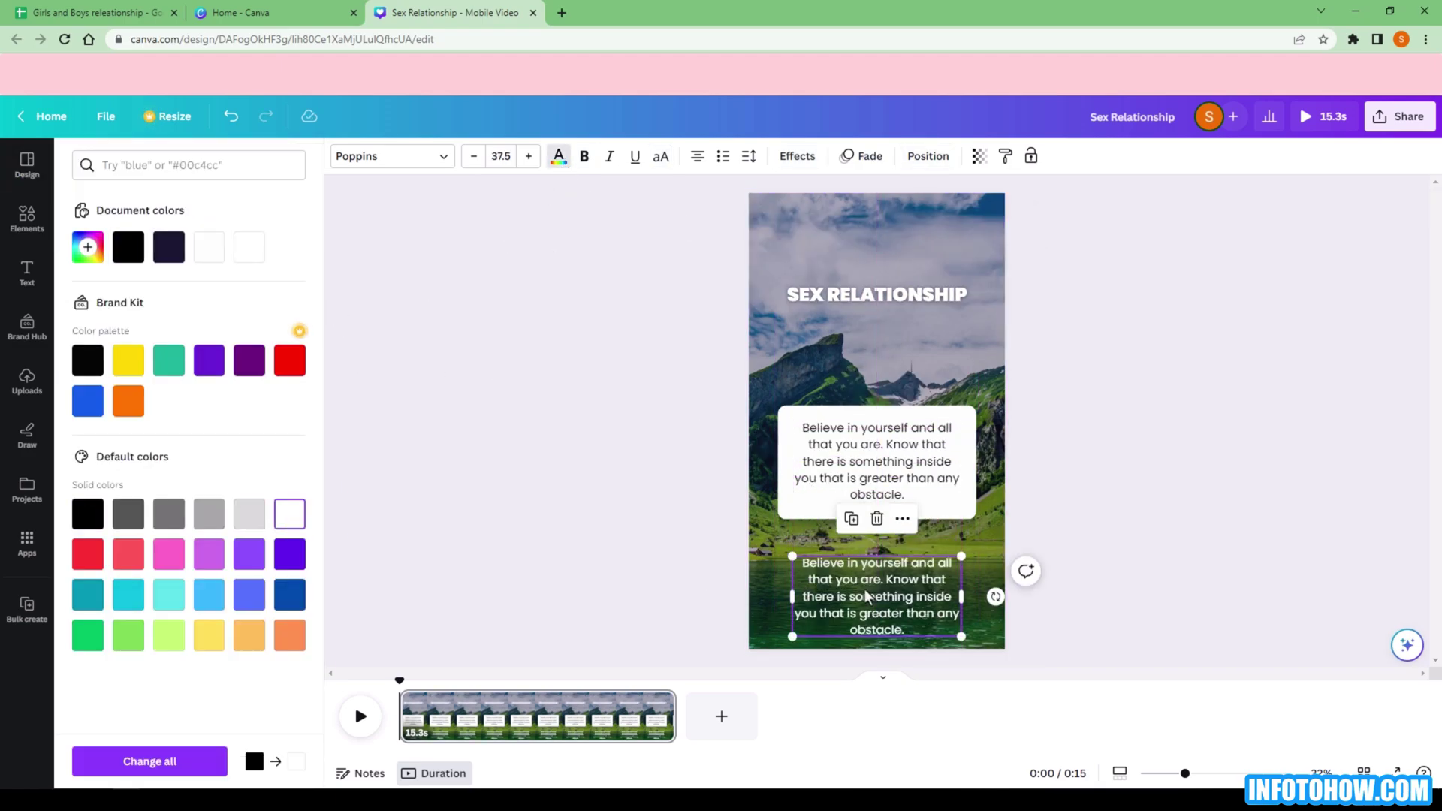
double_click(892, 593)
text(Facts)
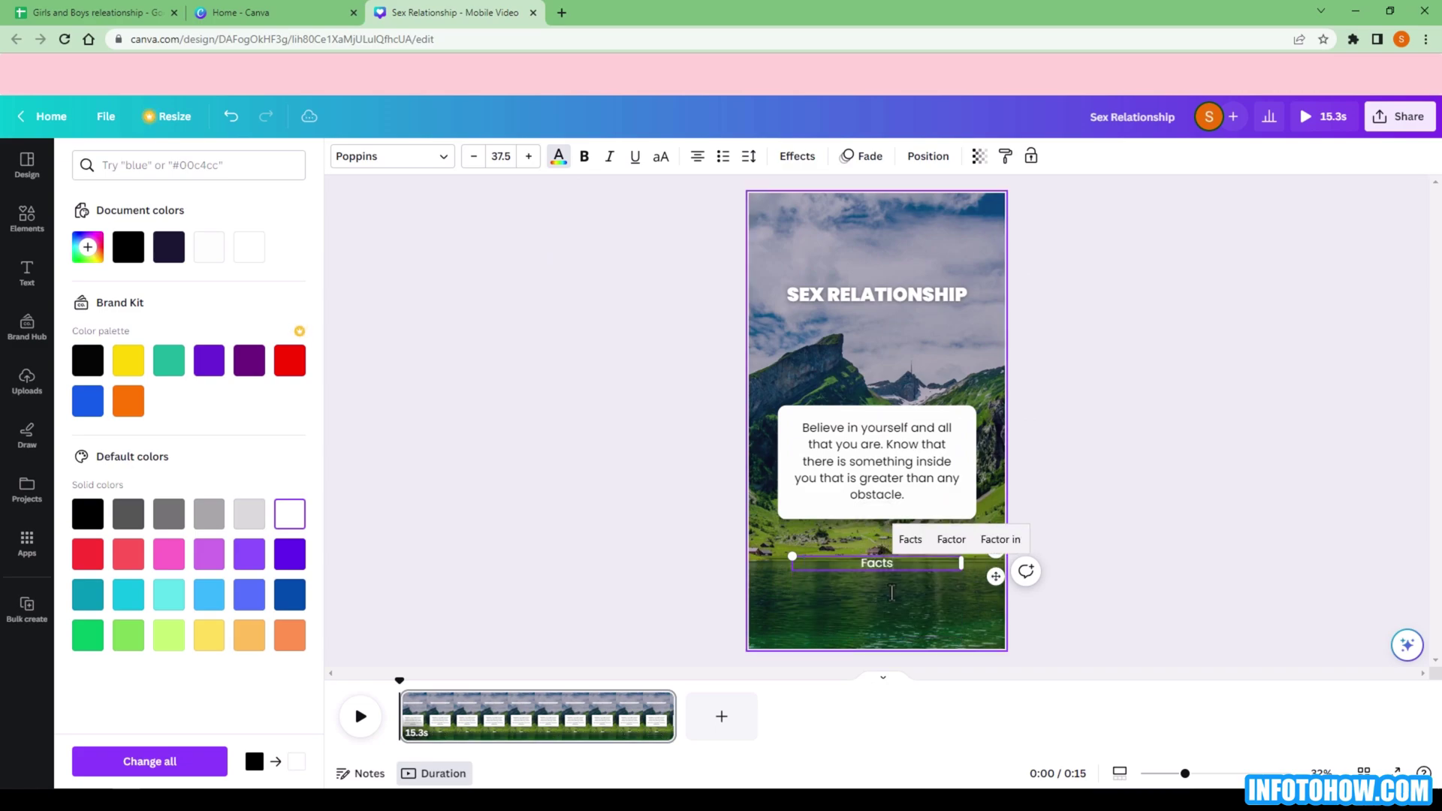
text( TV)
drag(892, 593, 884, 632)
Move the white quote card up beneath the heading
click(886, 499)
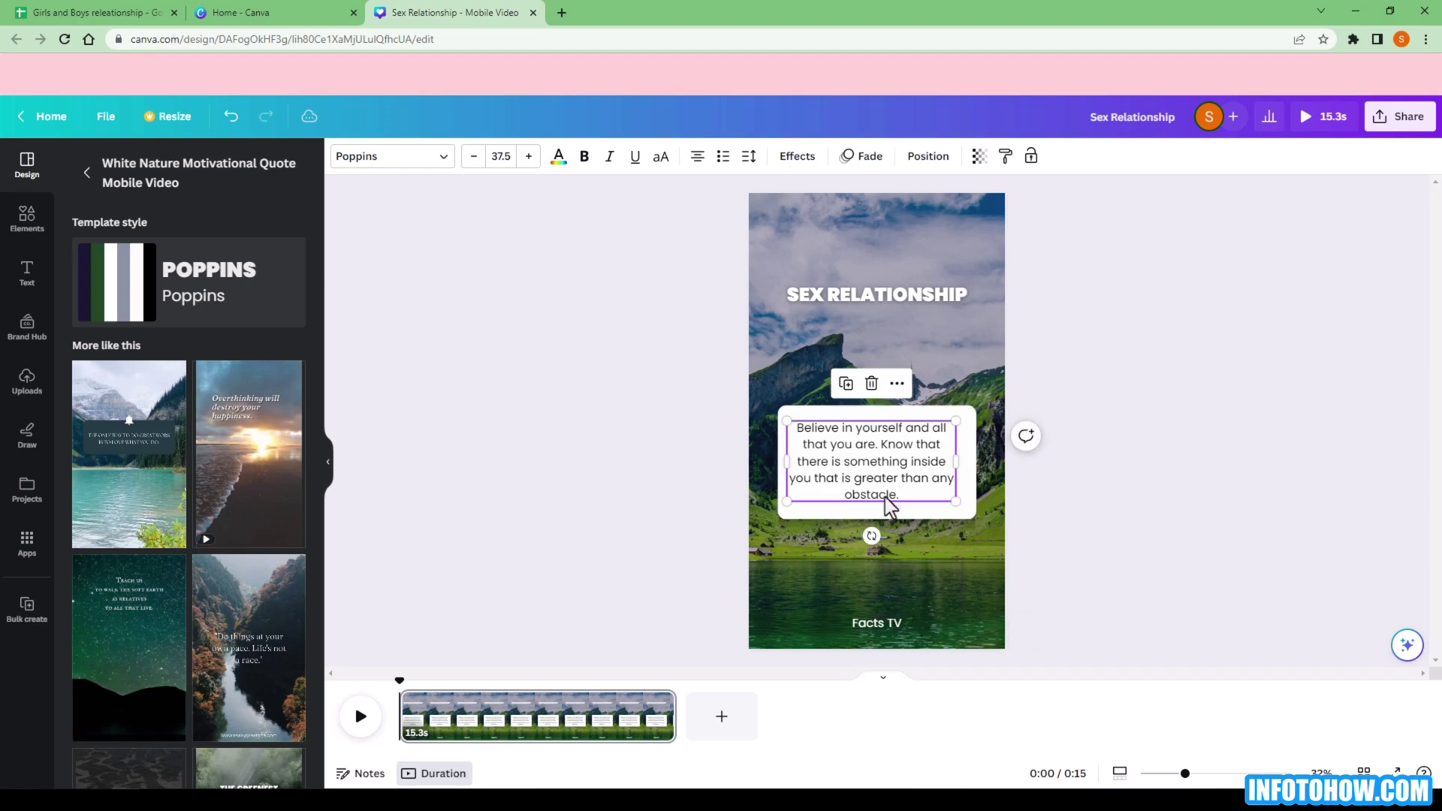
click(890, 507)
drag(890, 507, 889, 434)
Copy the Boys fact from cell B28 of the spreadsheet and return to Canva
click(150, 13)
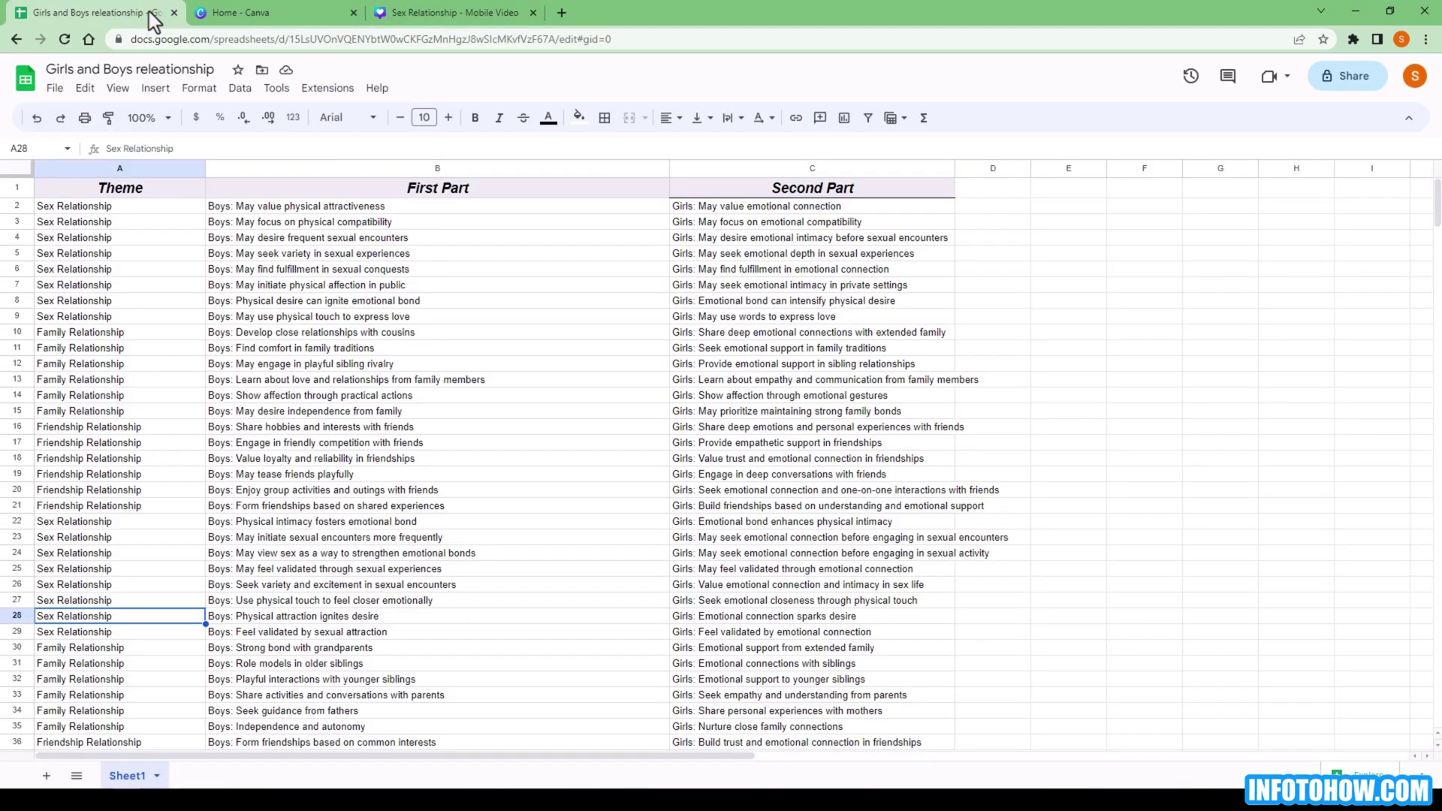
double_click(229, 623)
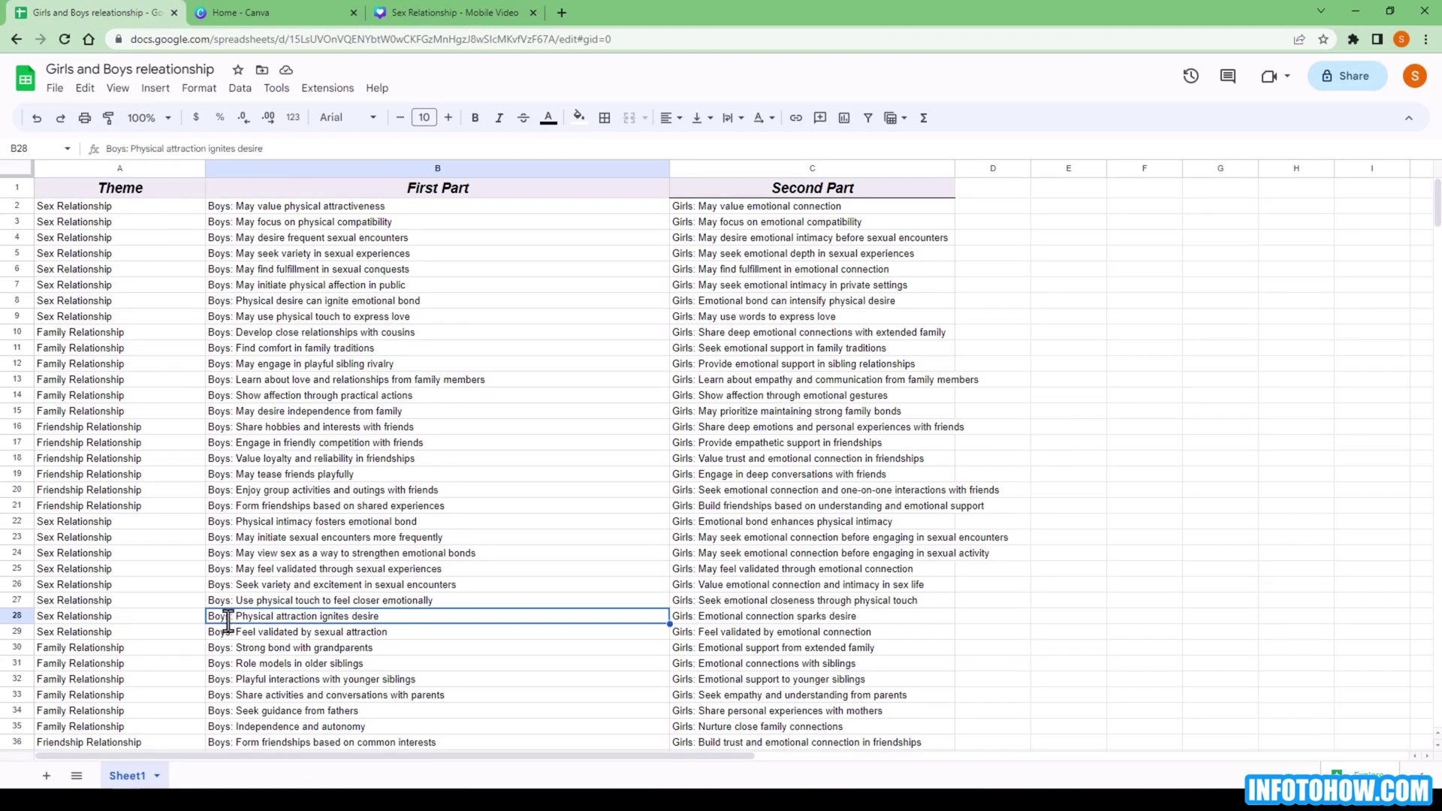
key(ctrl+a)
key(ctrl+c)
key(ctrl+shift+Tab)
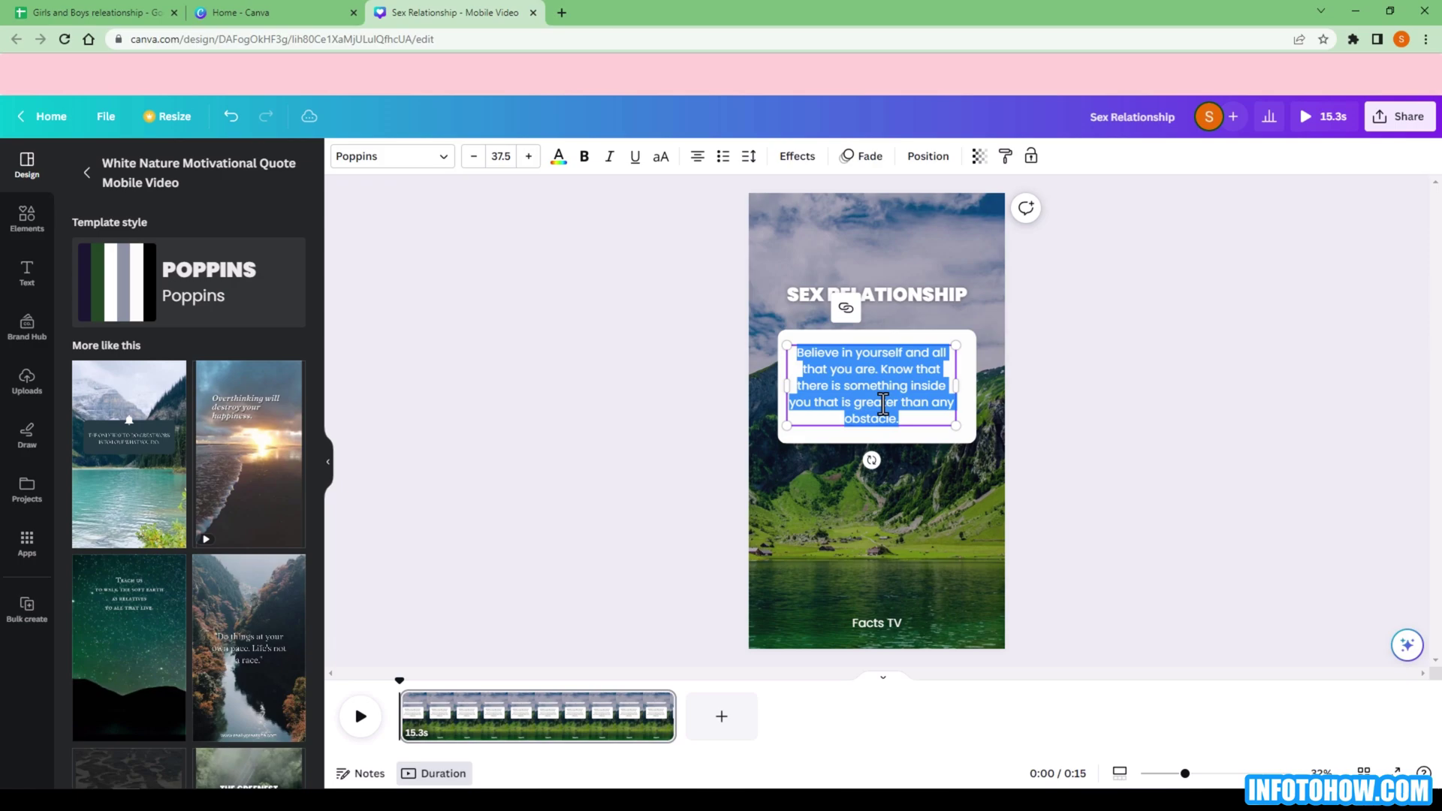
Paste the Boys line, set it to size 47, centre it, and delete the white card behind it
key(ctrl+v)
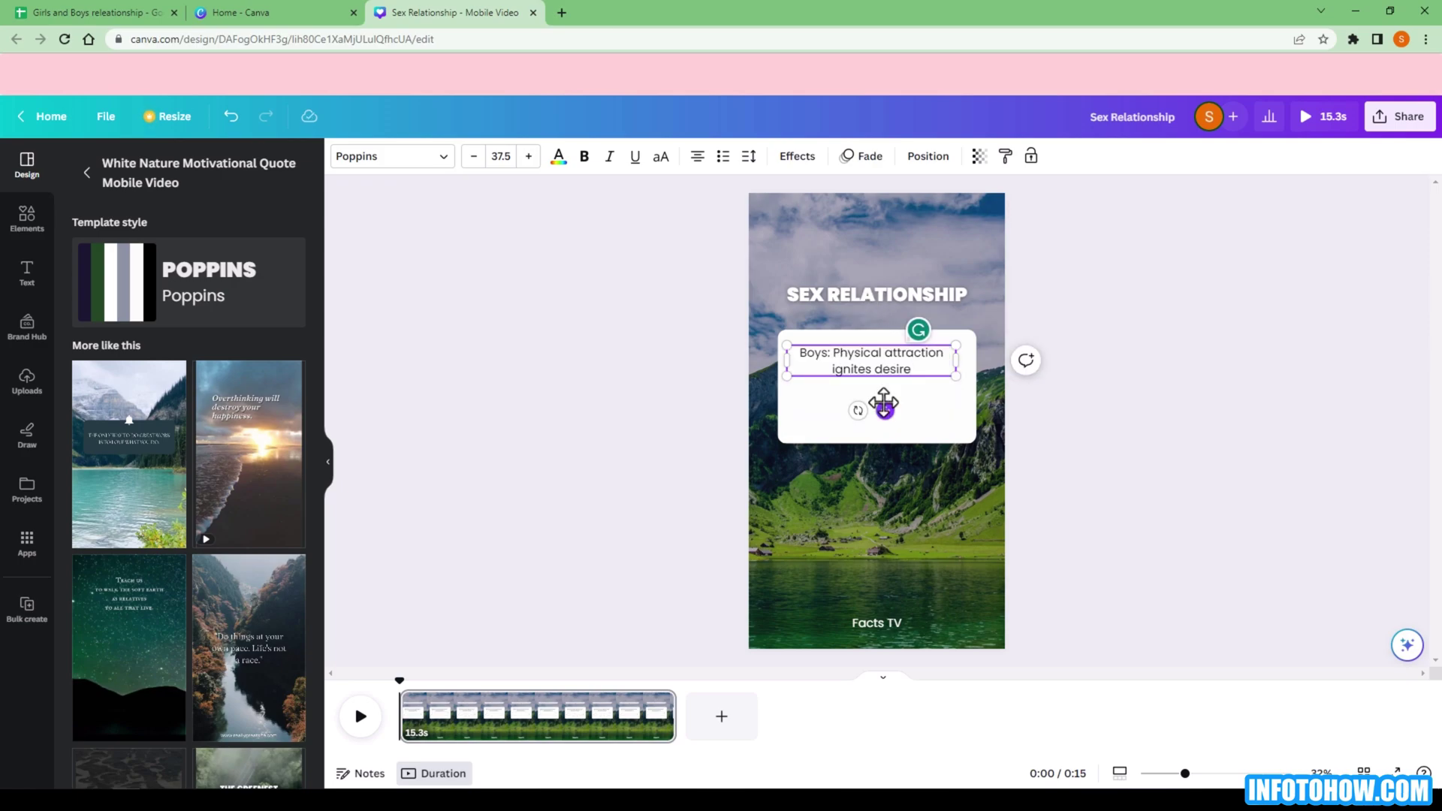
click(510, 158)
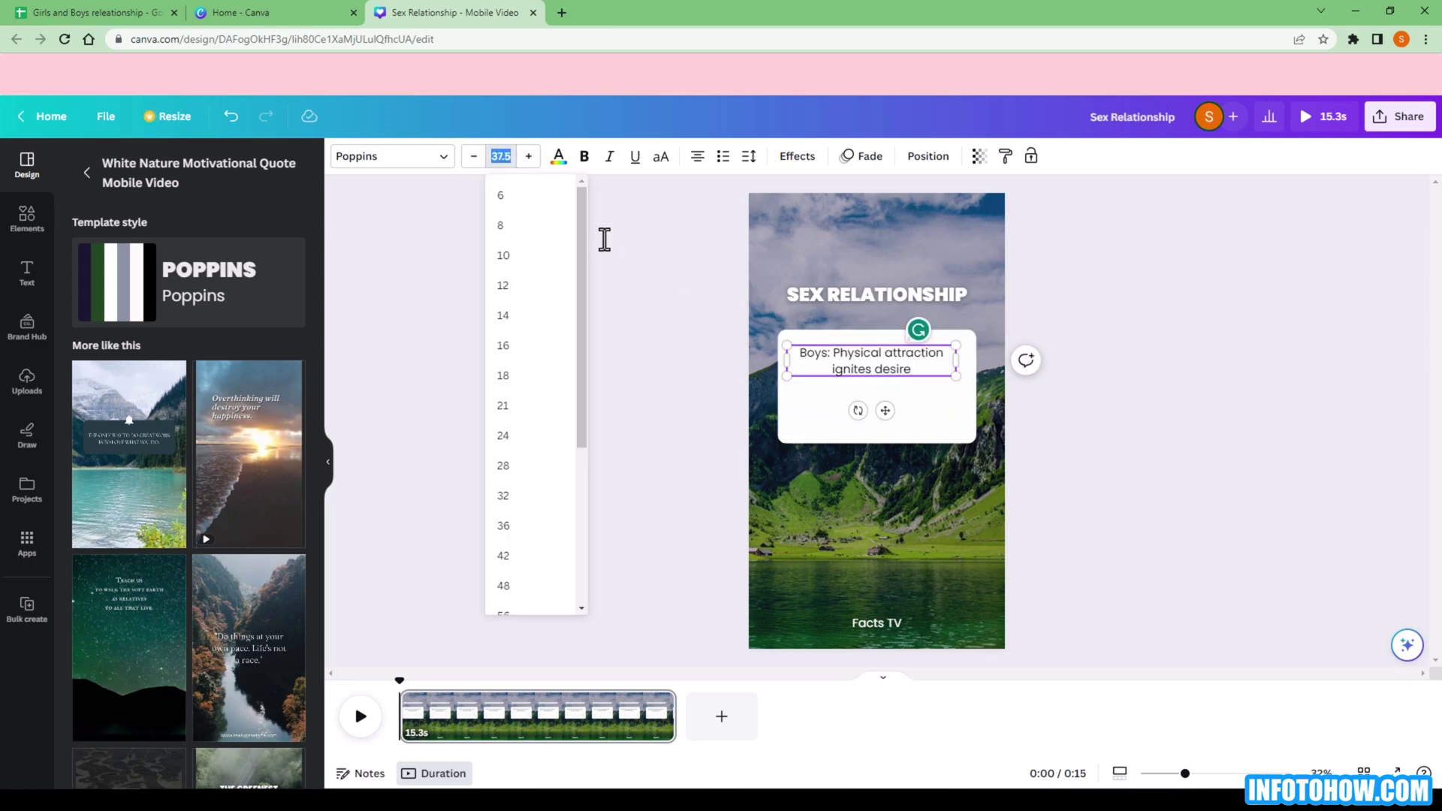
key(Return)
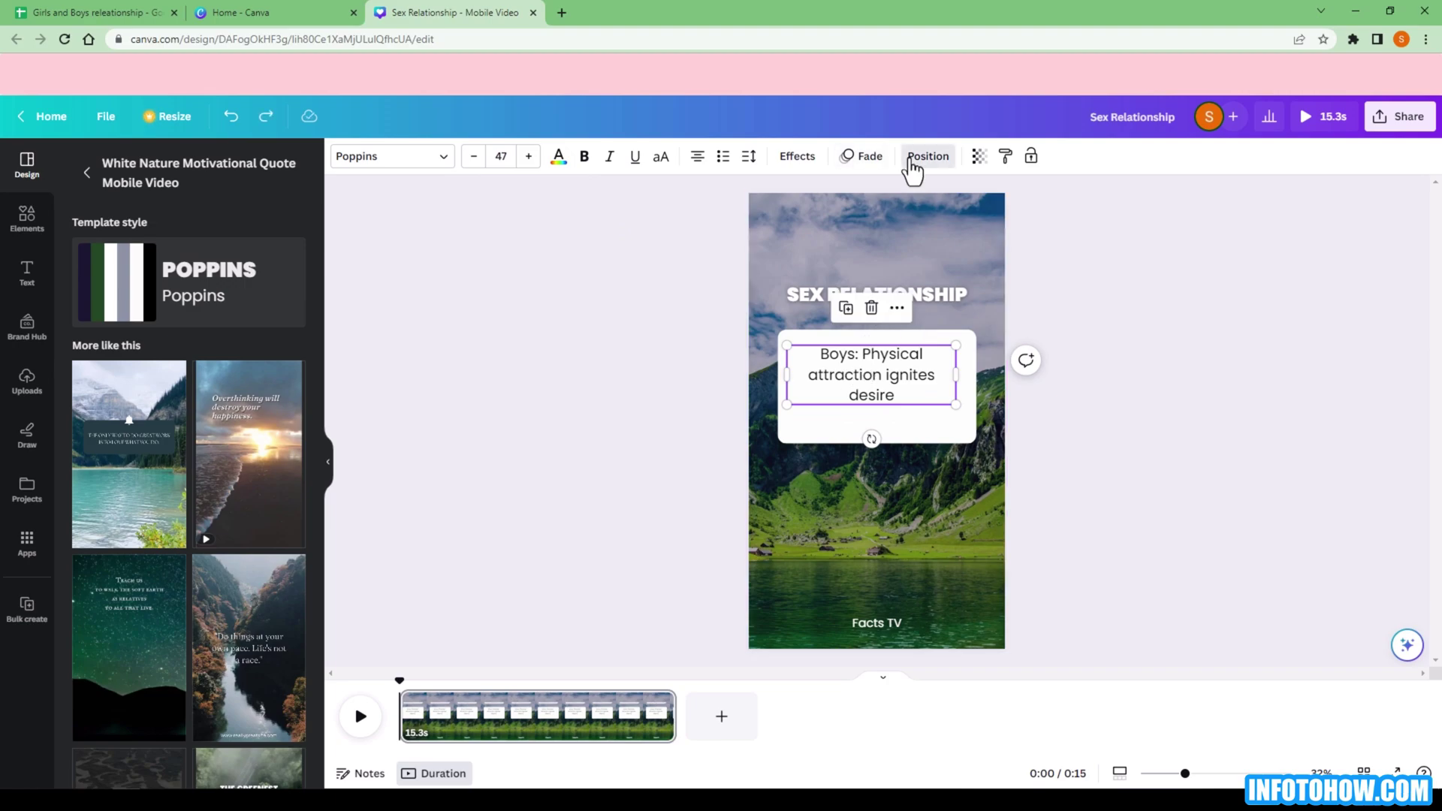
click(929, 156)
click(260, 326)
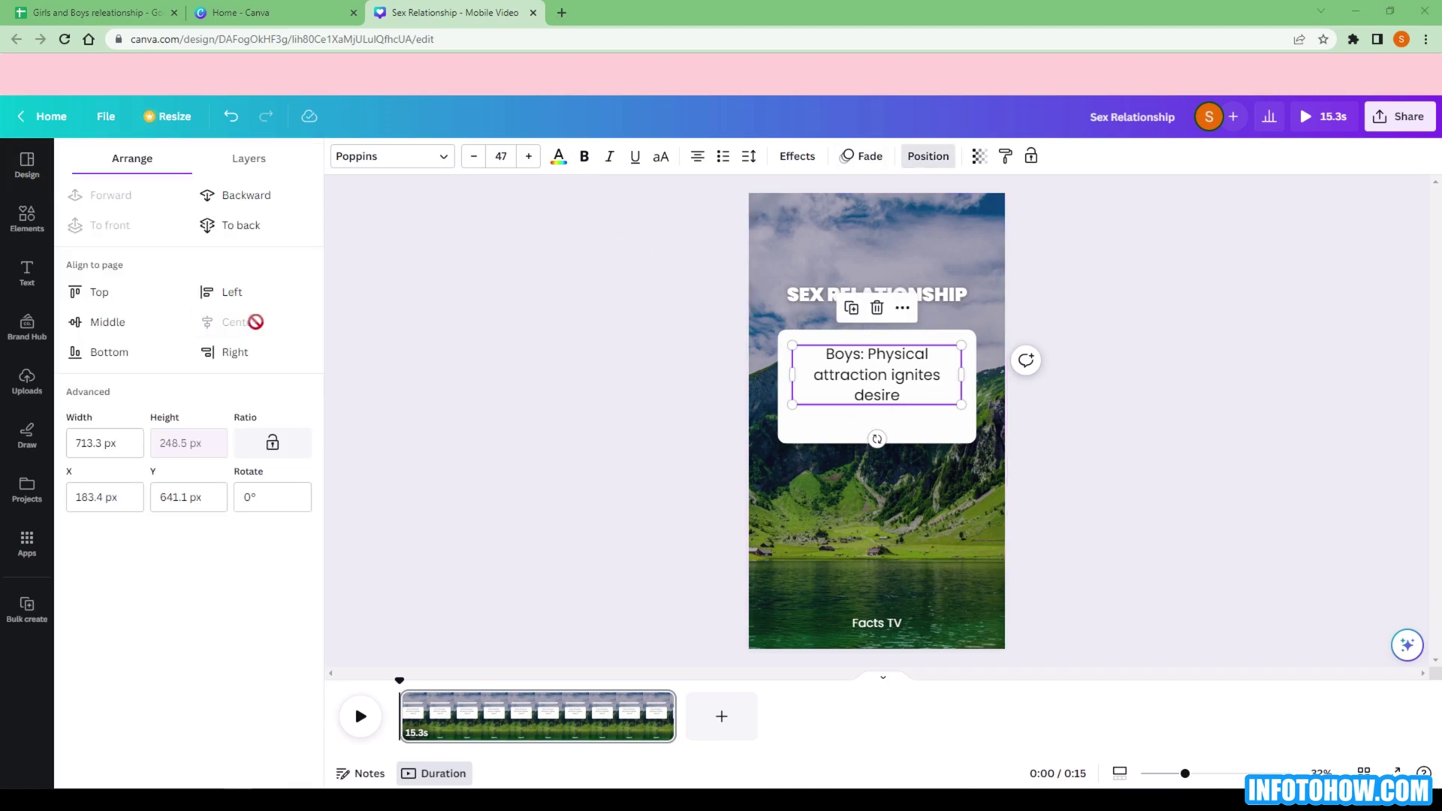
click(811, 431)
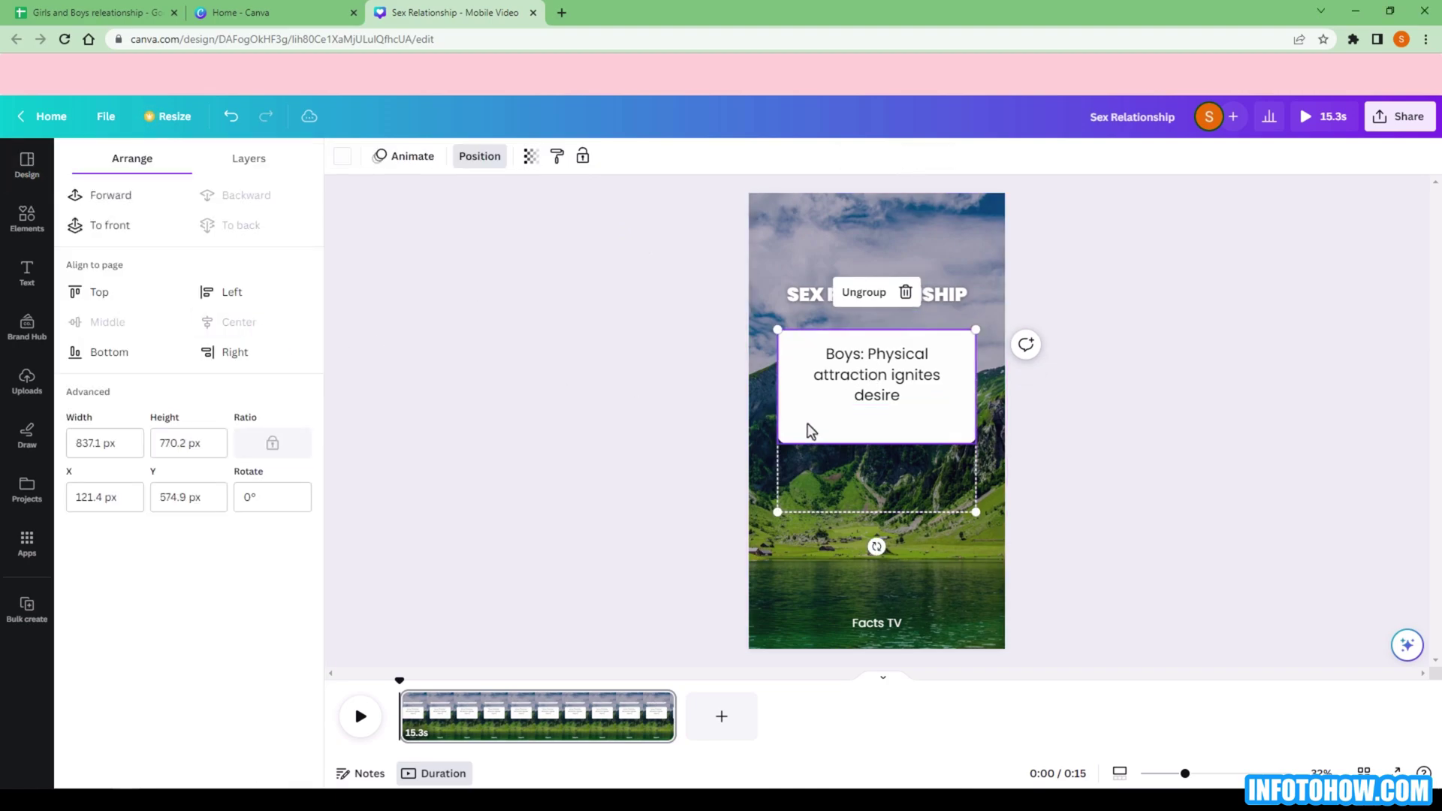
key(Delete)
Give the caption a white Background effect with roundness and spread lowered to 28
click(847, 353)
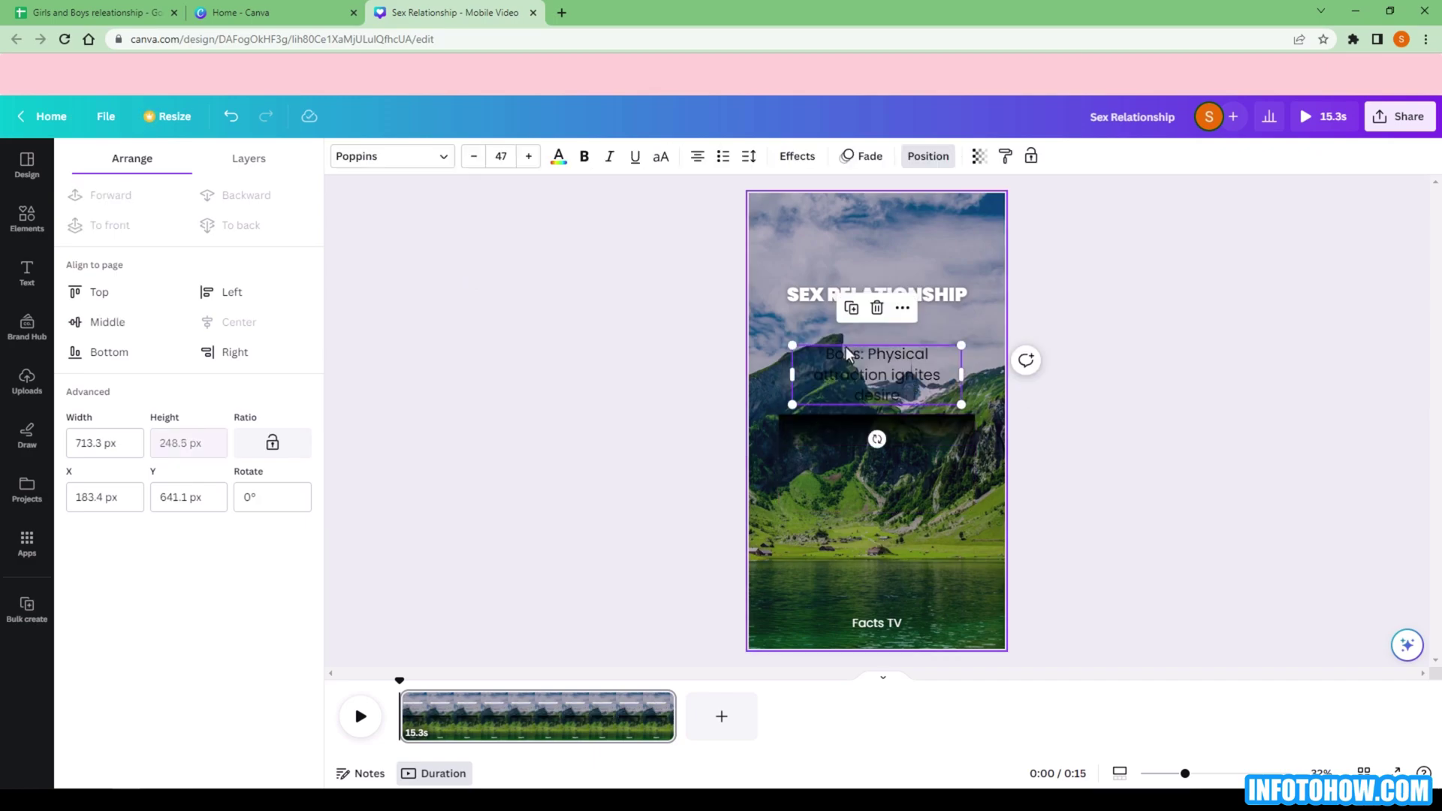
click(801, 160)
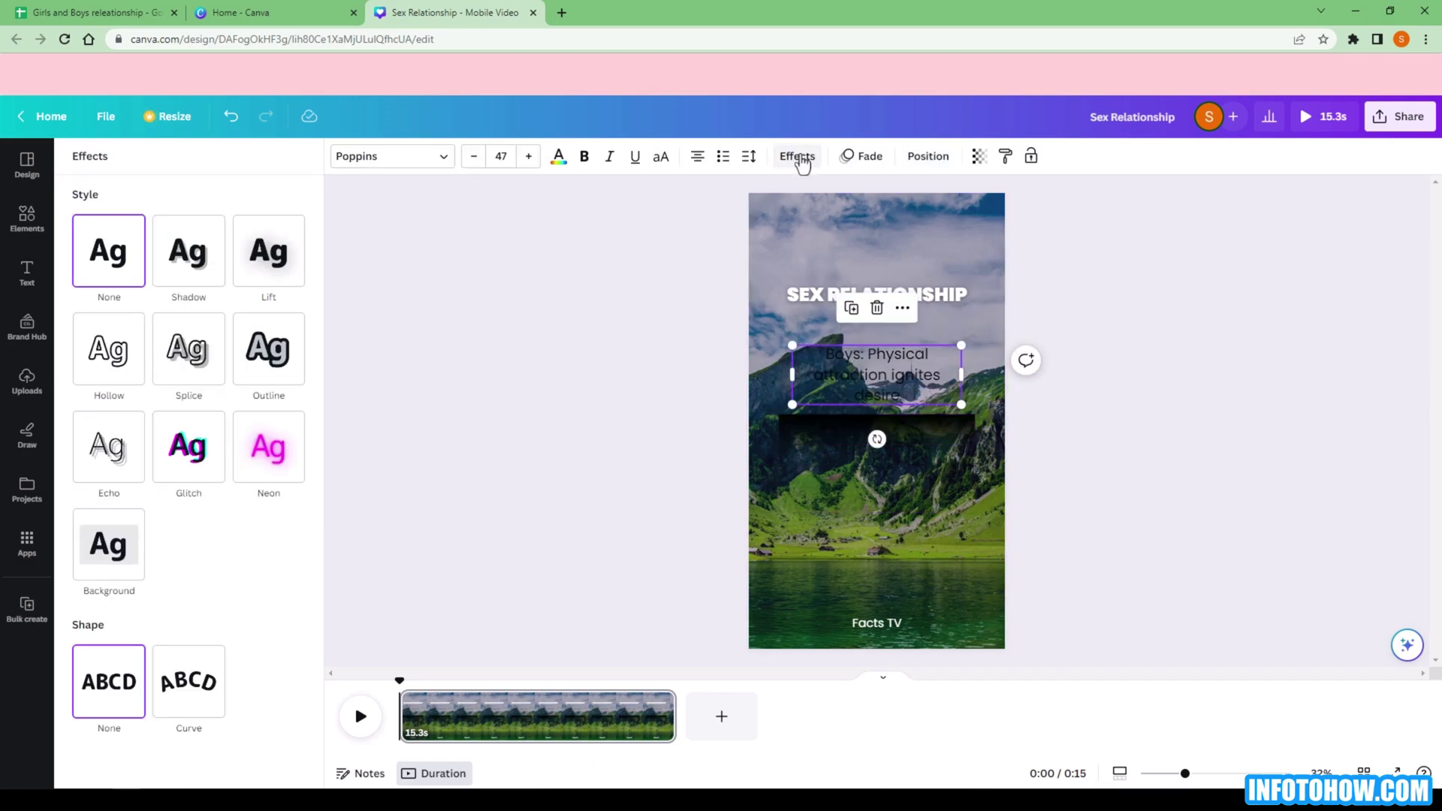
click(112, 541)
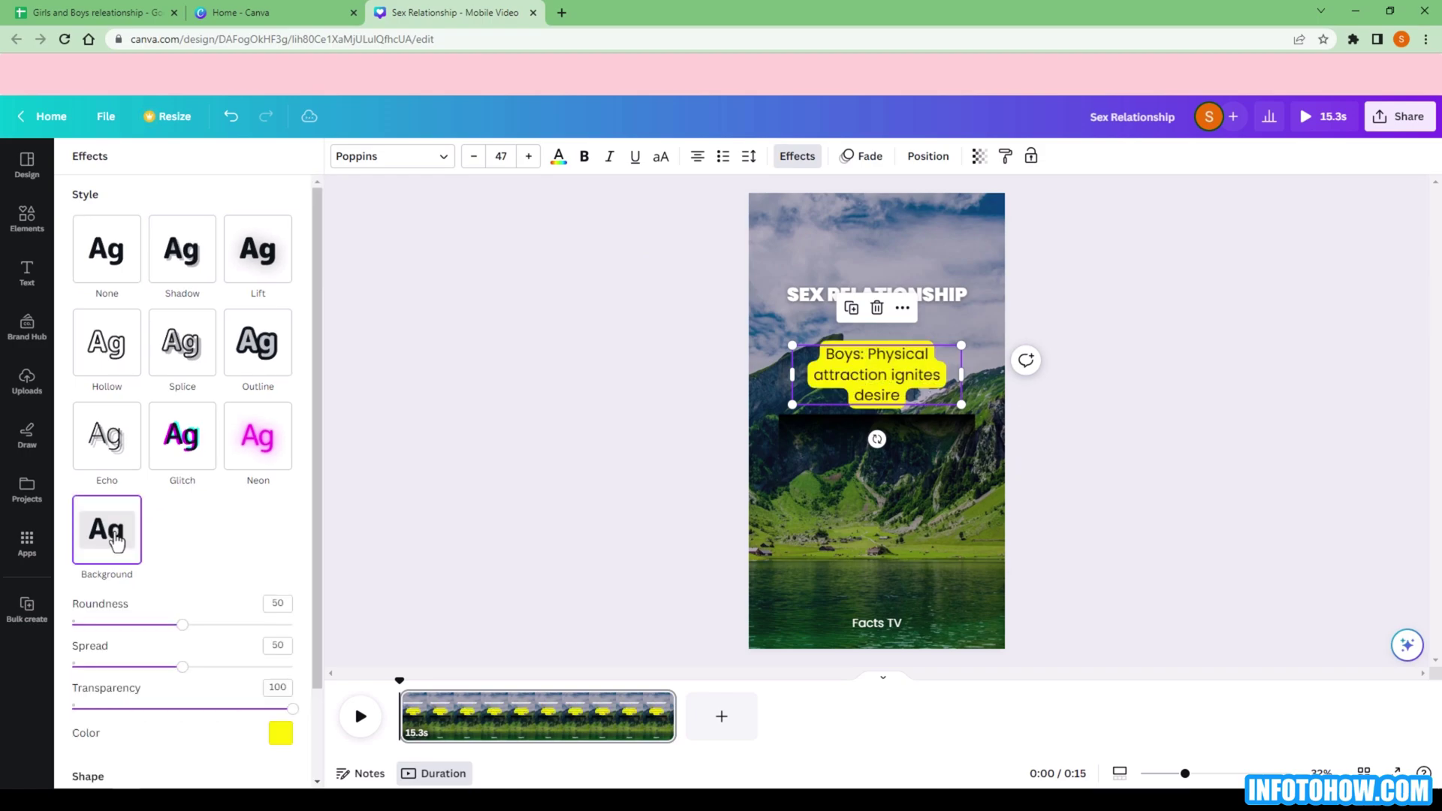
click(280, 733)
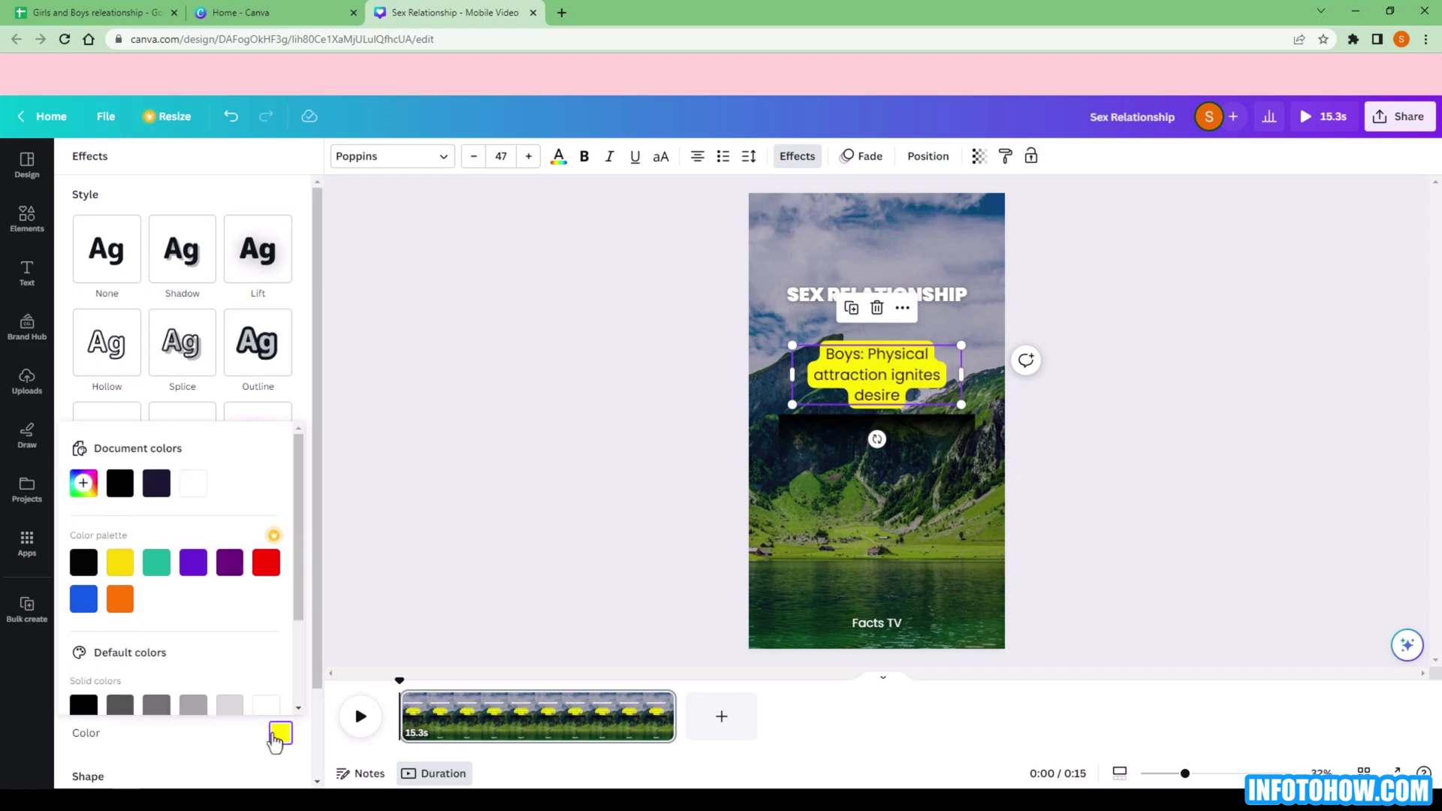
scroll(235, 661, down, 1)
click(157, 615)
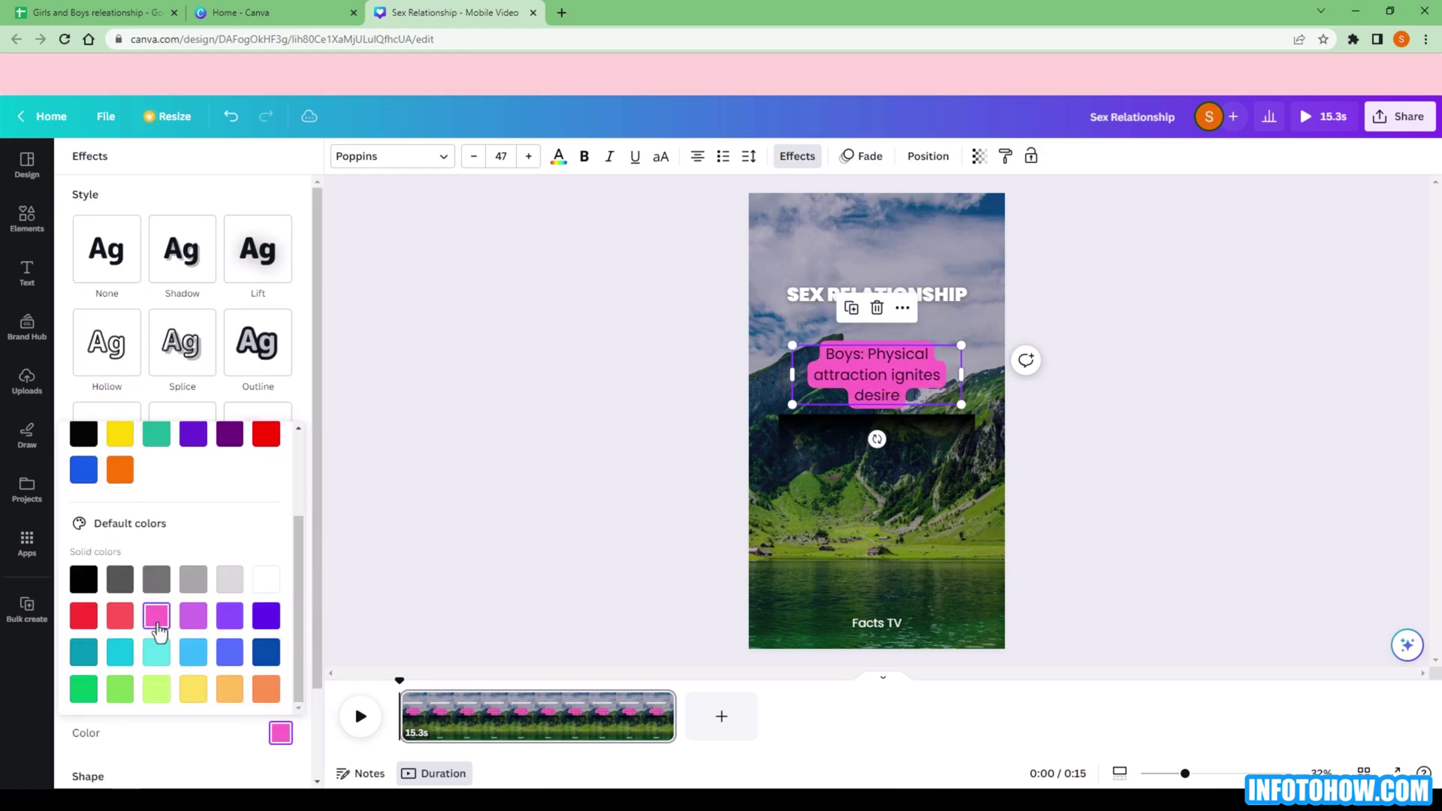
click(230, 652)
click(266, 580)
click(280, 733)
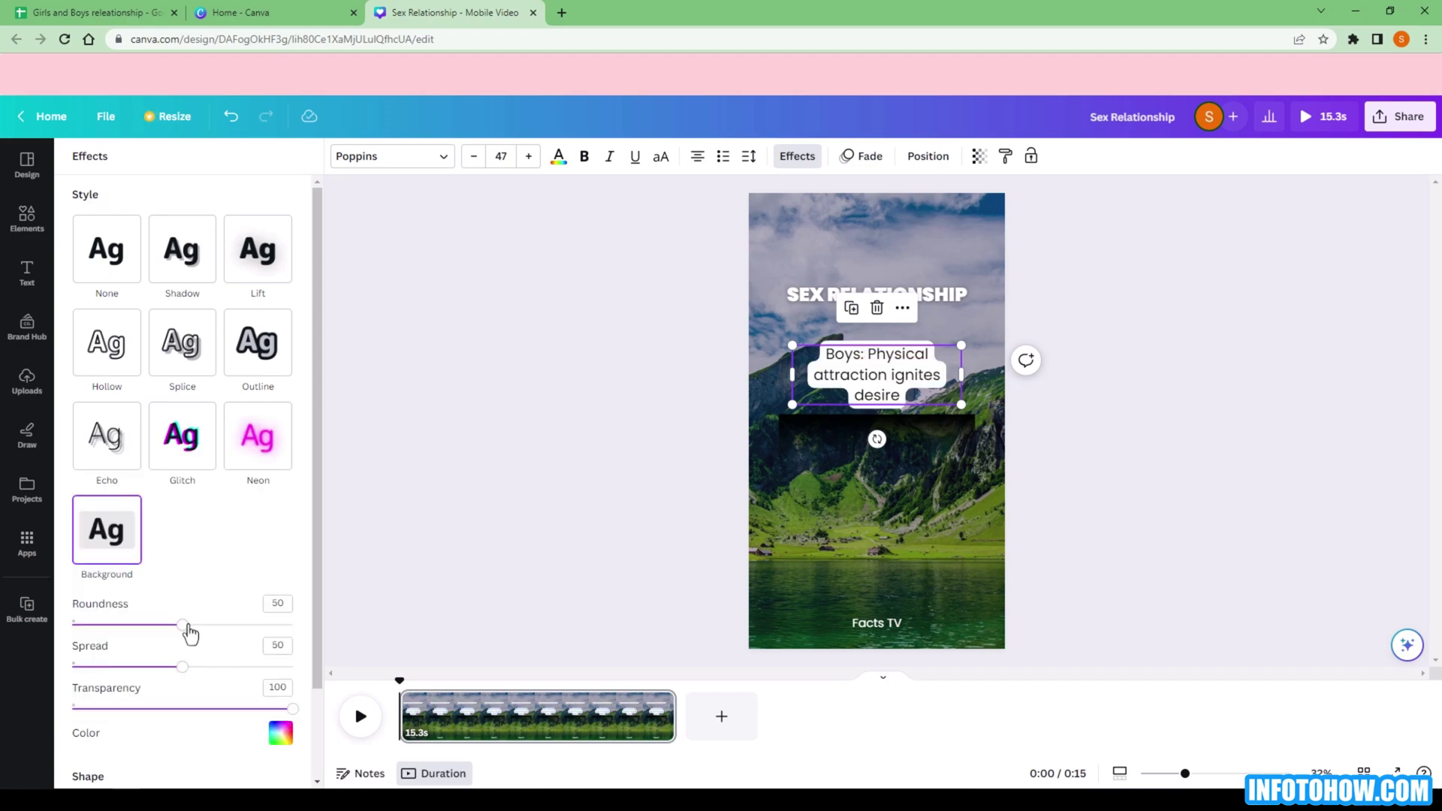
drag(182, 625, 138, 622)
drag(182, 667, 135, 666)
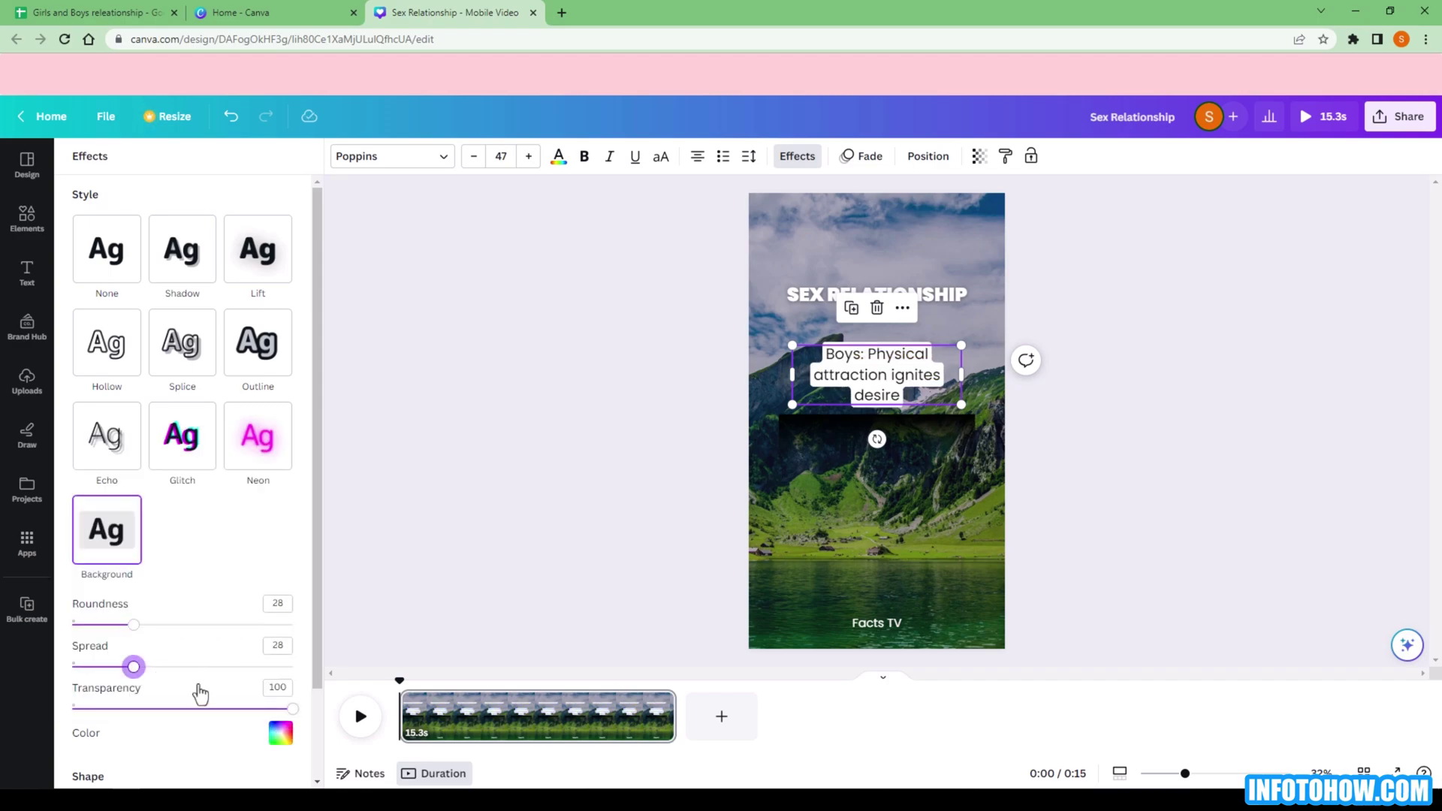
click(740, 489)
Duplicate the Boys caption below and replace its text with the Girls line from cell C28
click(868, 392)
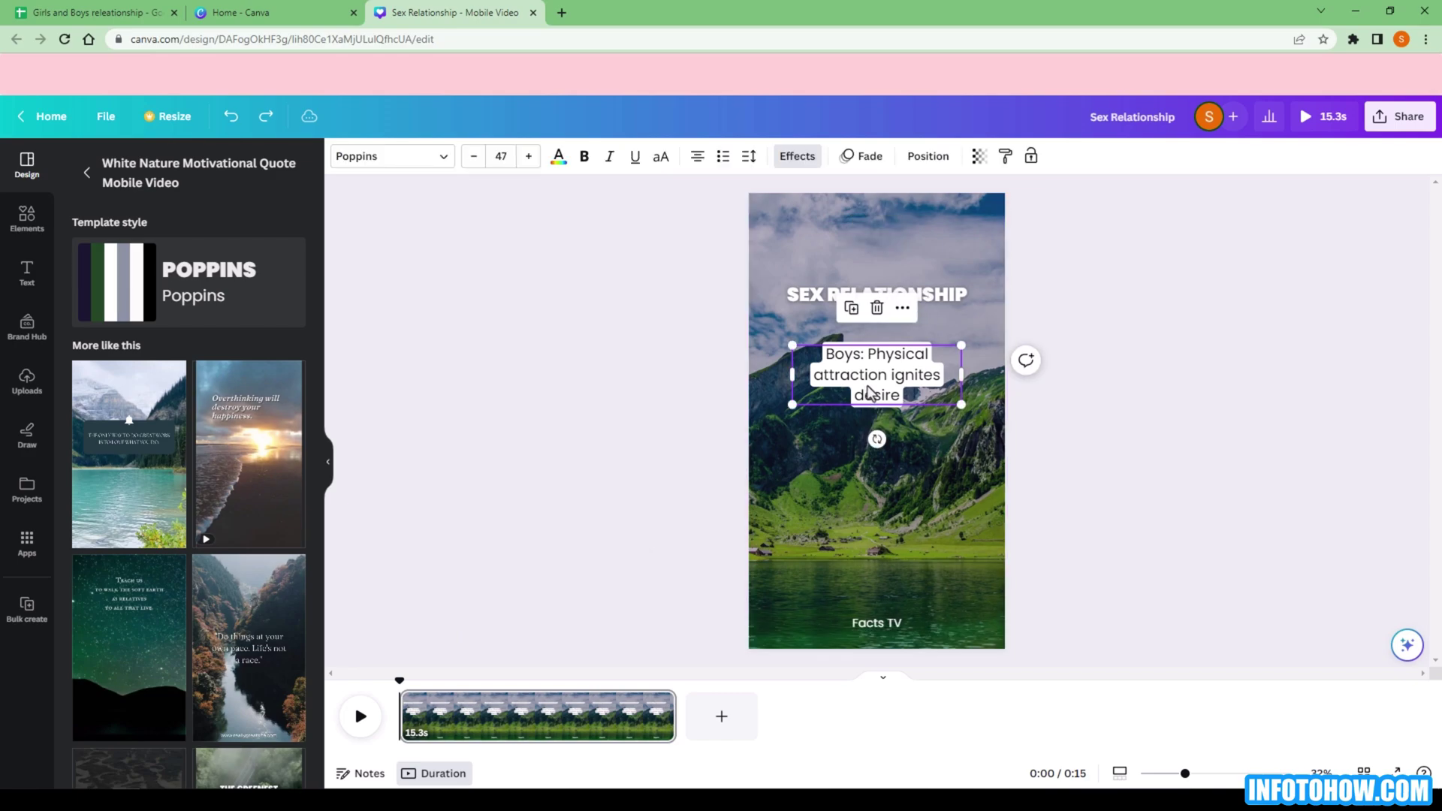
key(ctrl+d)
drag(882, 387, 883, 450)
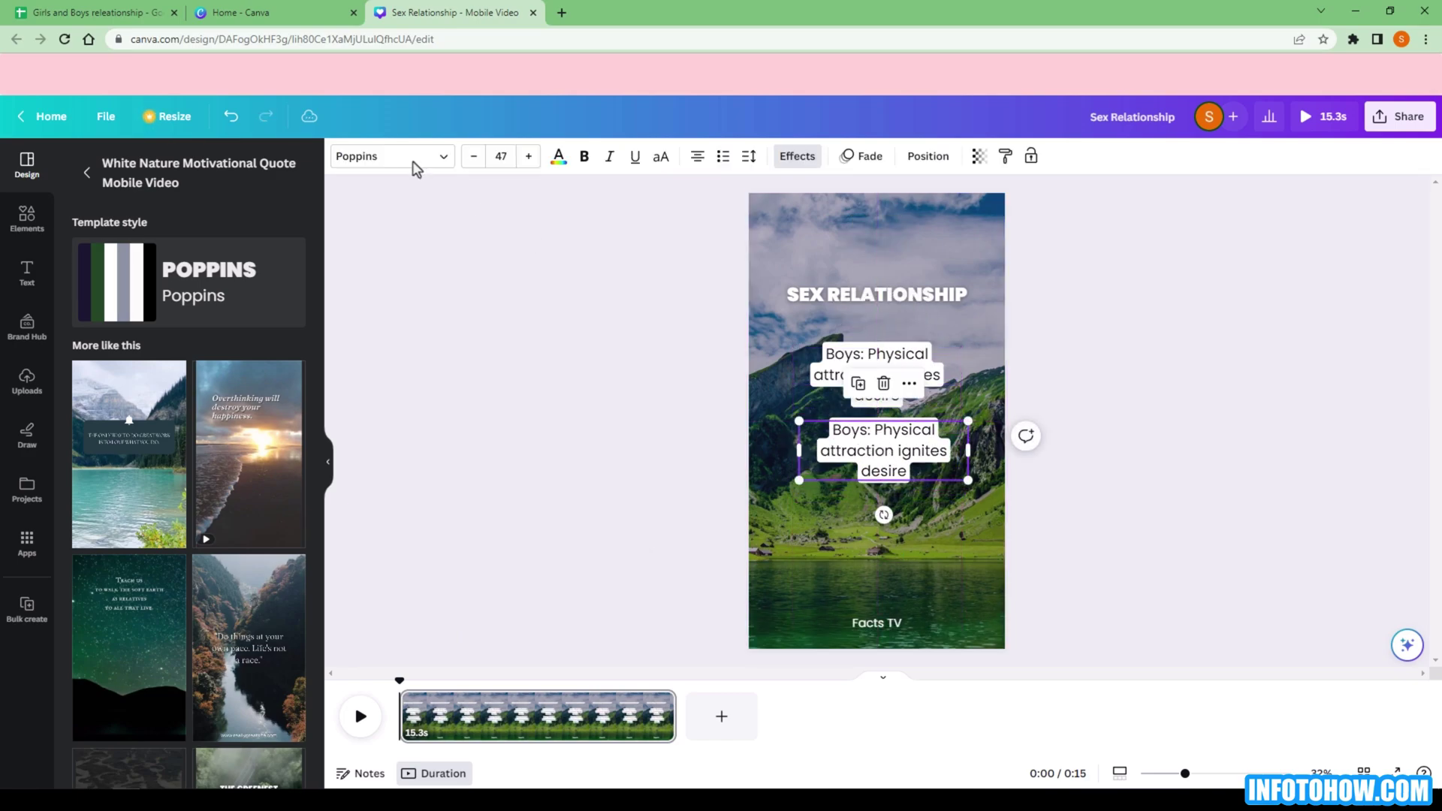
click(90, 12)
double_click(710, 616)
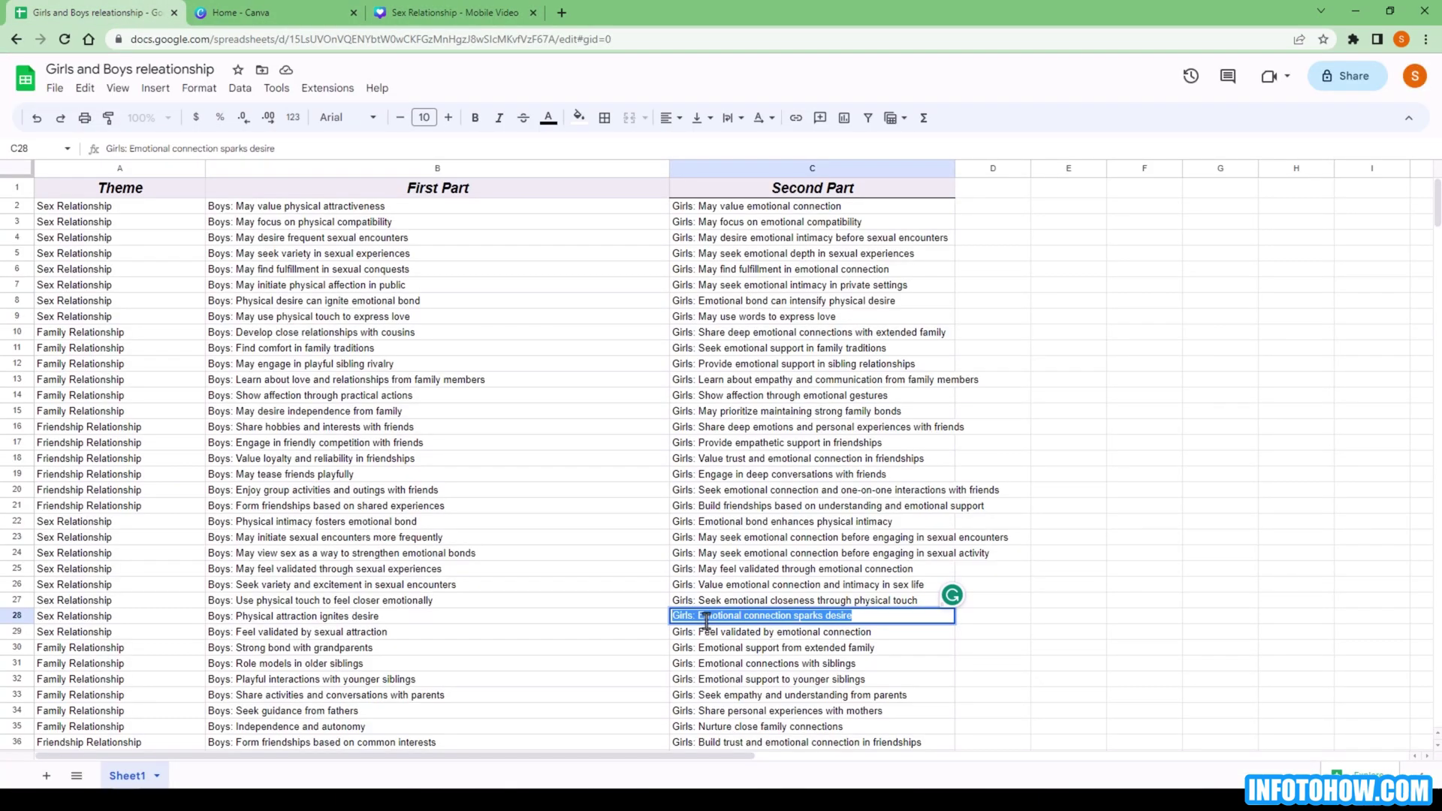
click(451, 12)
double_click(888, 443)
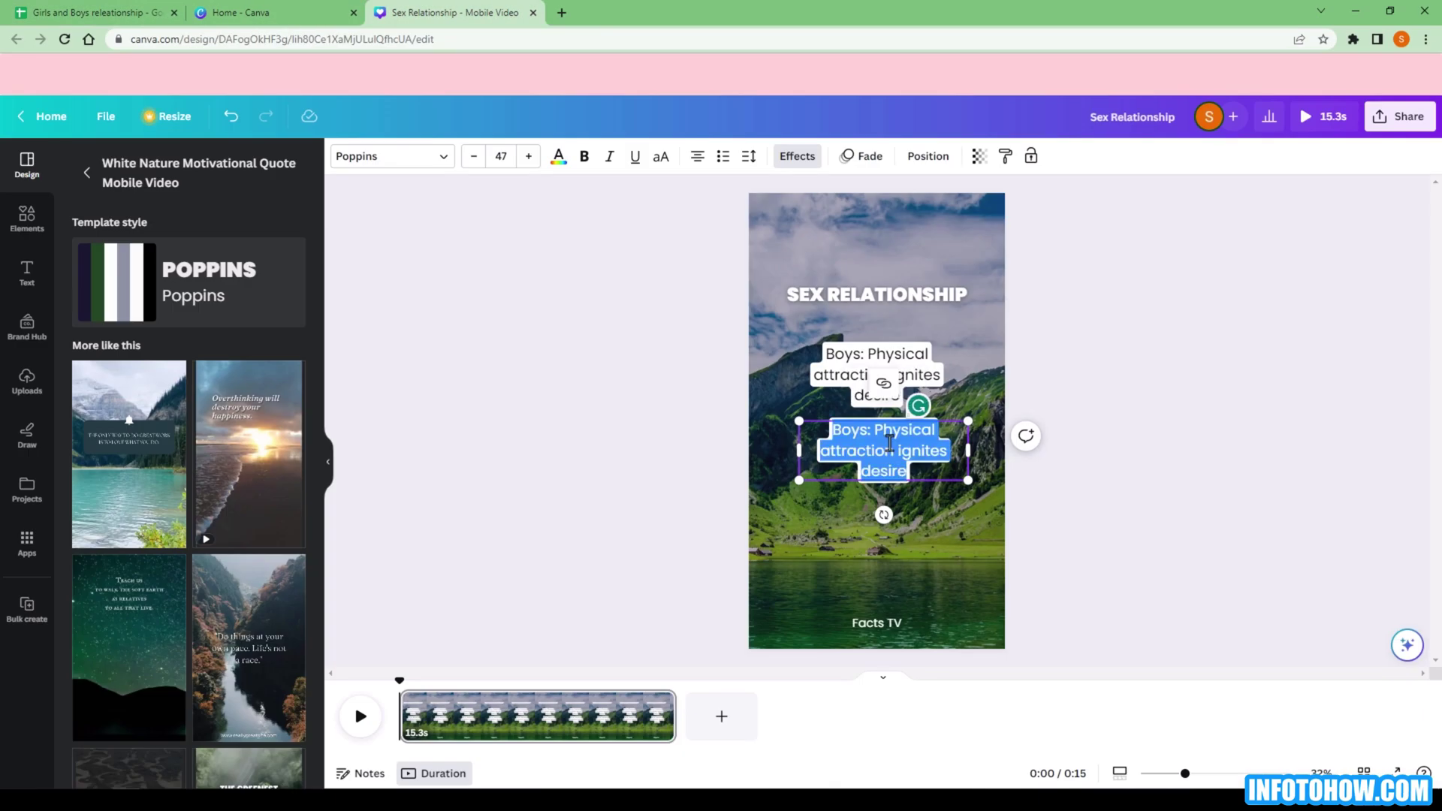
text(Girls: Emotional connection sparks desire)
Centre the Girls caption and move both captions together to the page centre
click(929, 155)
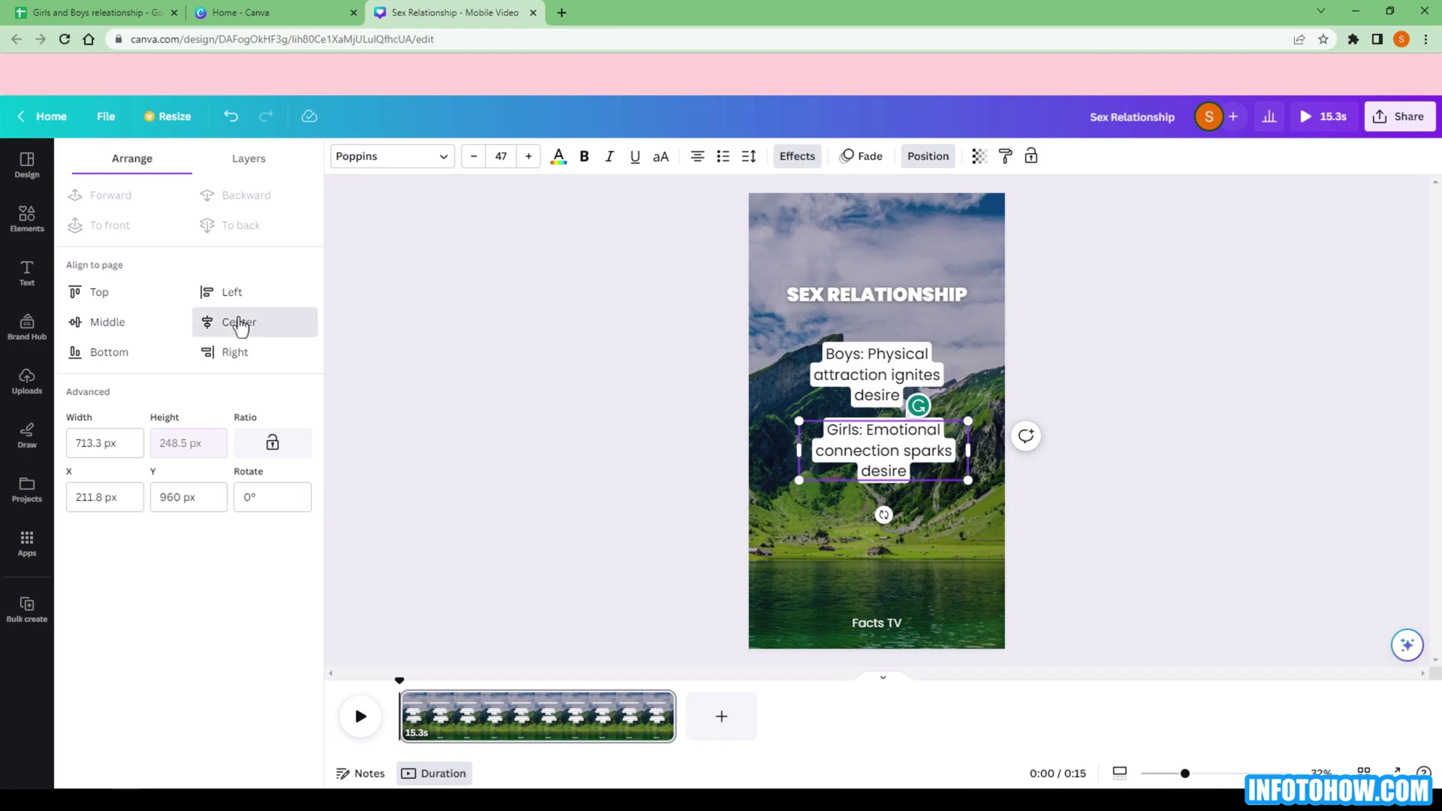
click(240, 323)
shift+click(894, 374)
drag(900, 447, 899, 456)
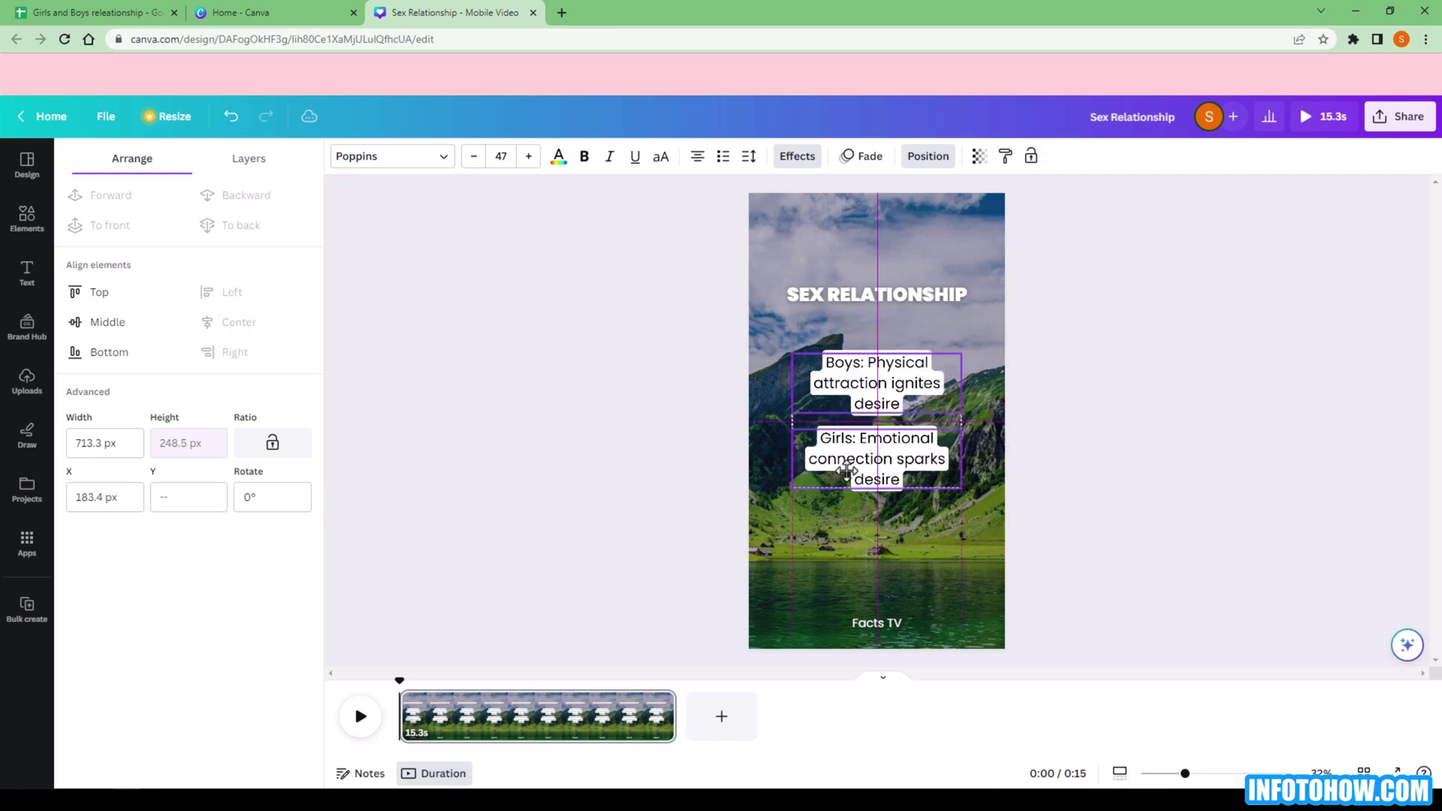
click(631, 554)
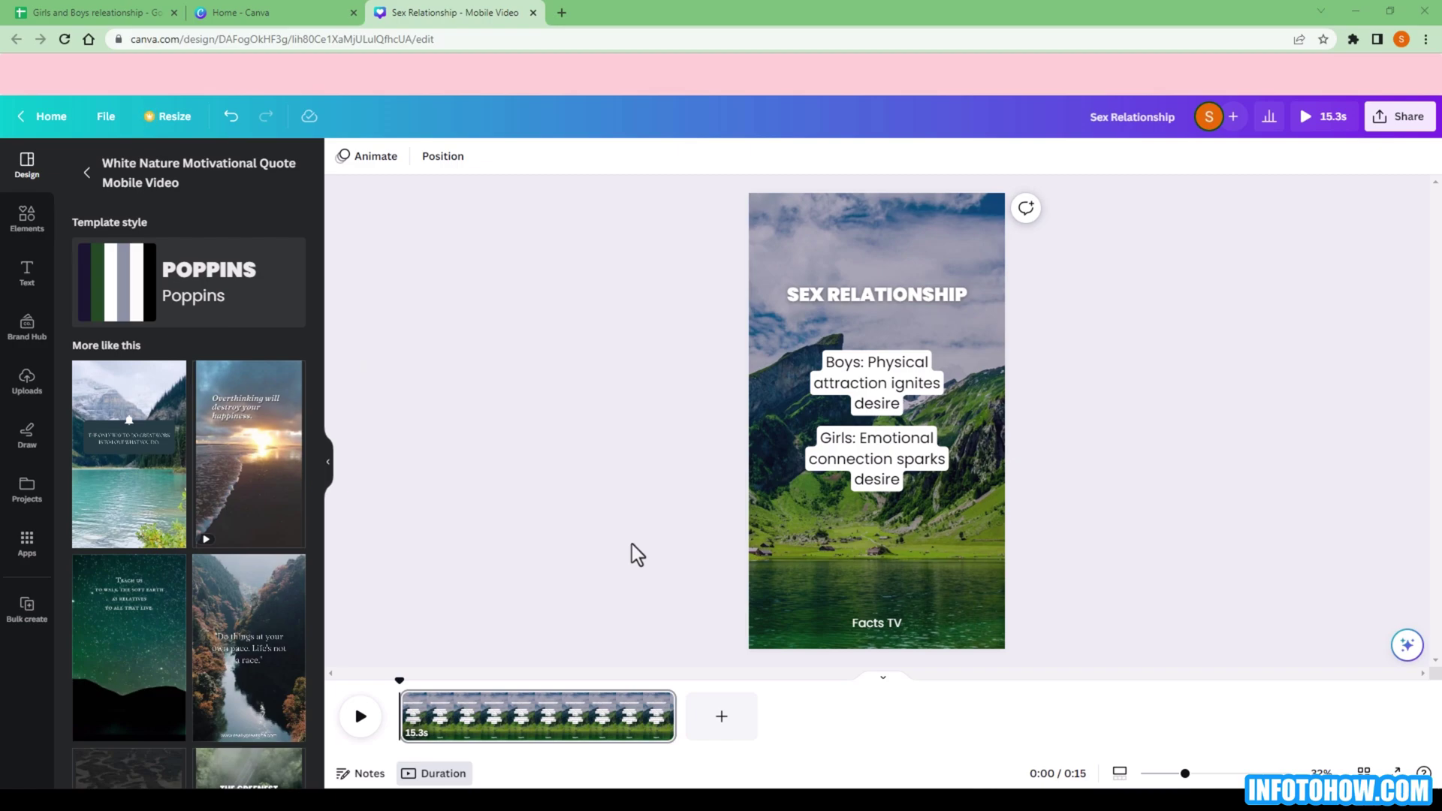
Remove the Fade in text animation, stack the Girls caption over the Boys caption, and preview playback
click(854, 392)
click(863, 155)
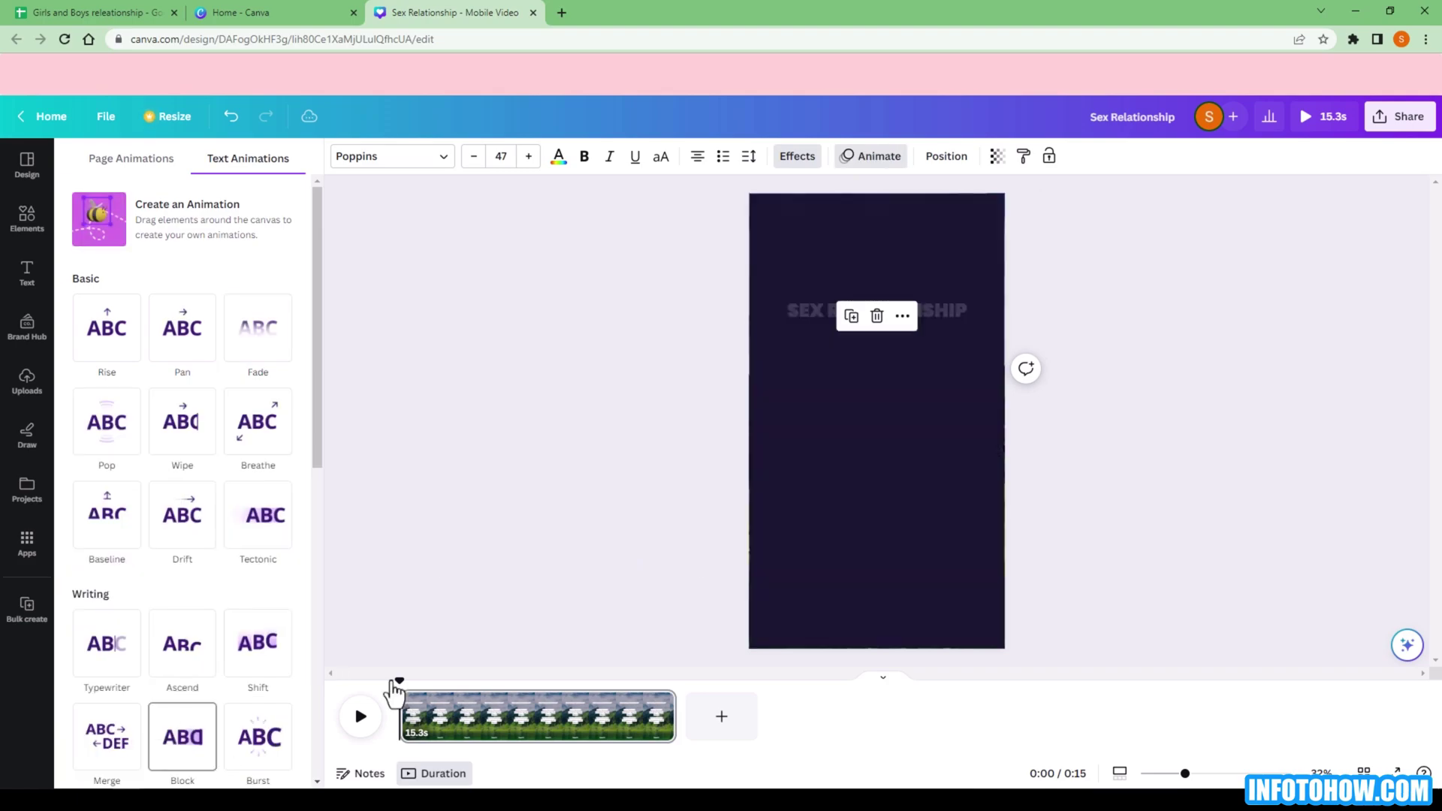
click(190, 760)
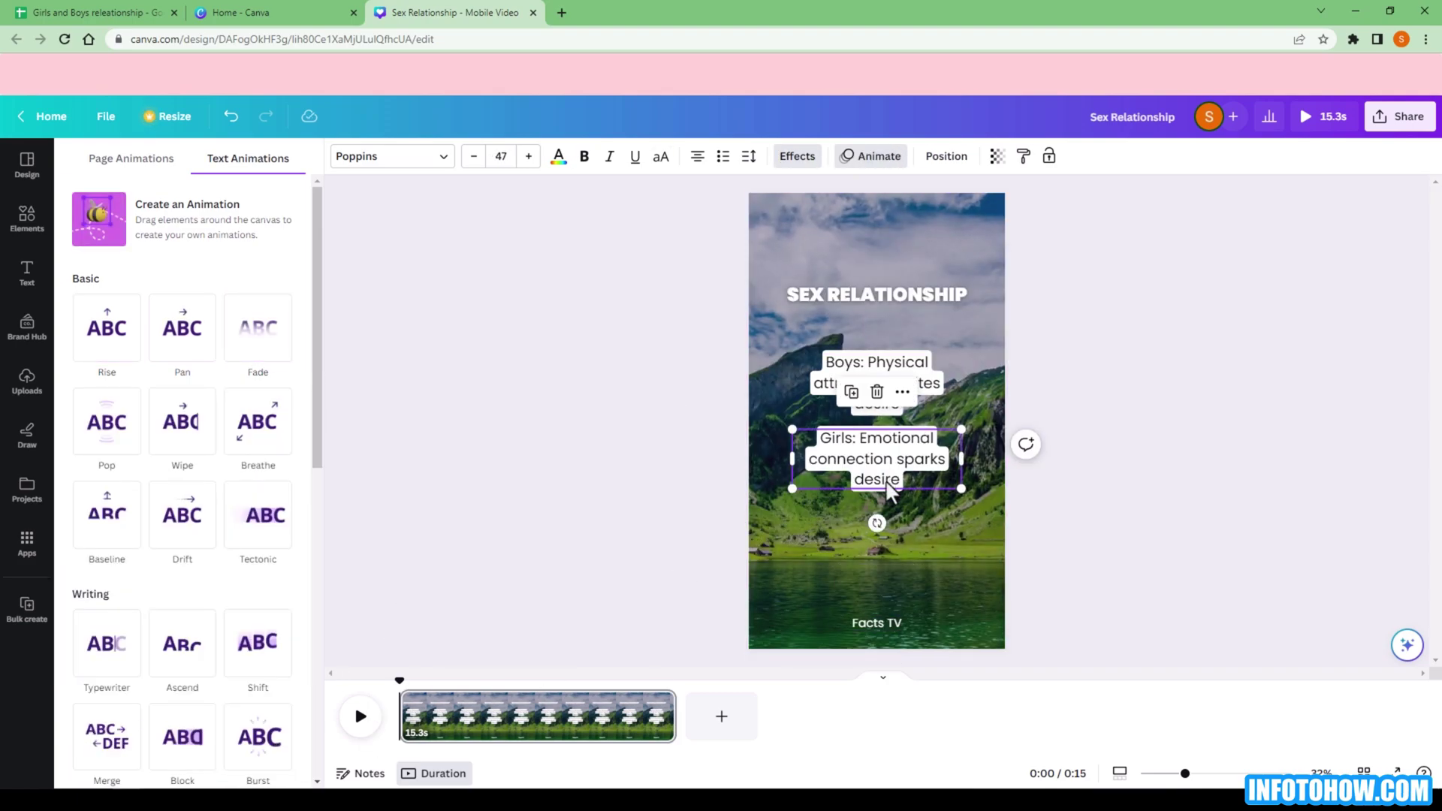
drag(891, 489, 891, 428)
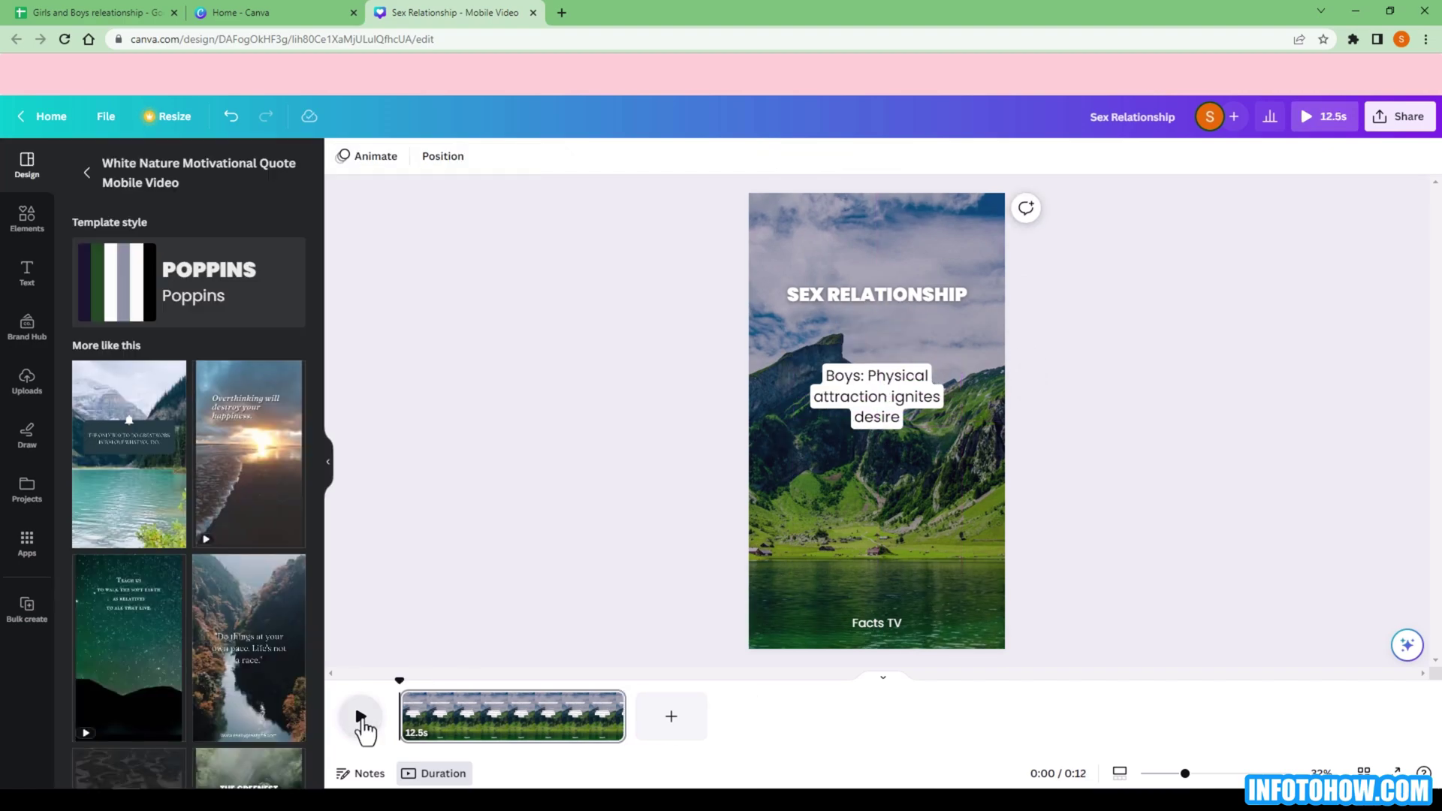
click(361, 717)
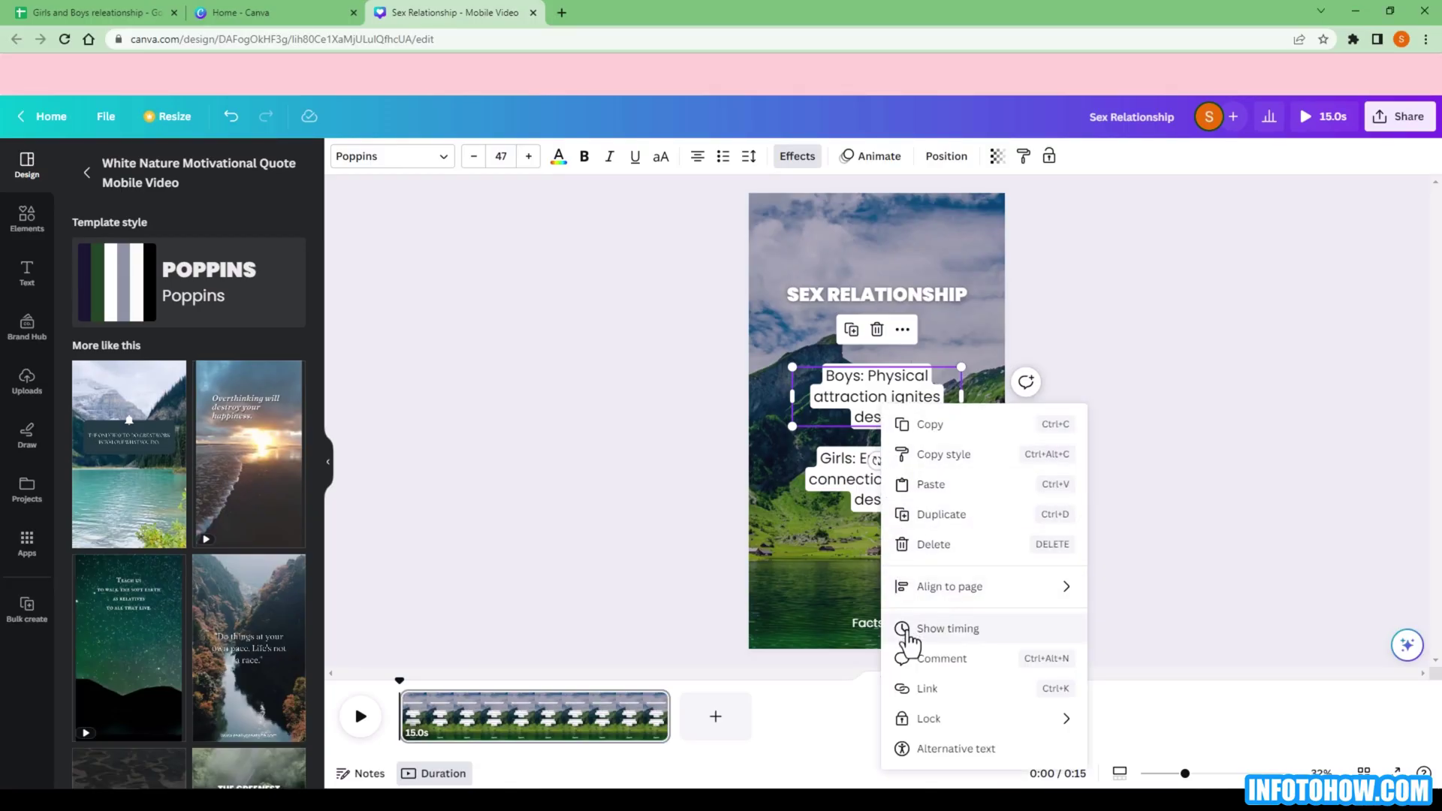
End the Boys caption at 0:10, start the Girls caption at 5s, trim the video to 12.5s, and replay
click(907, 631)
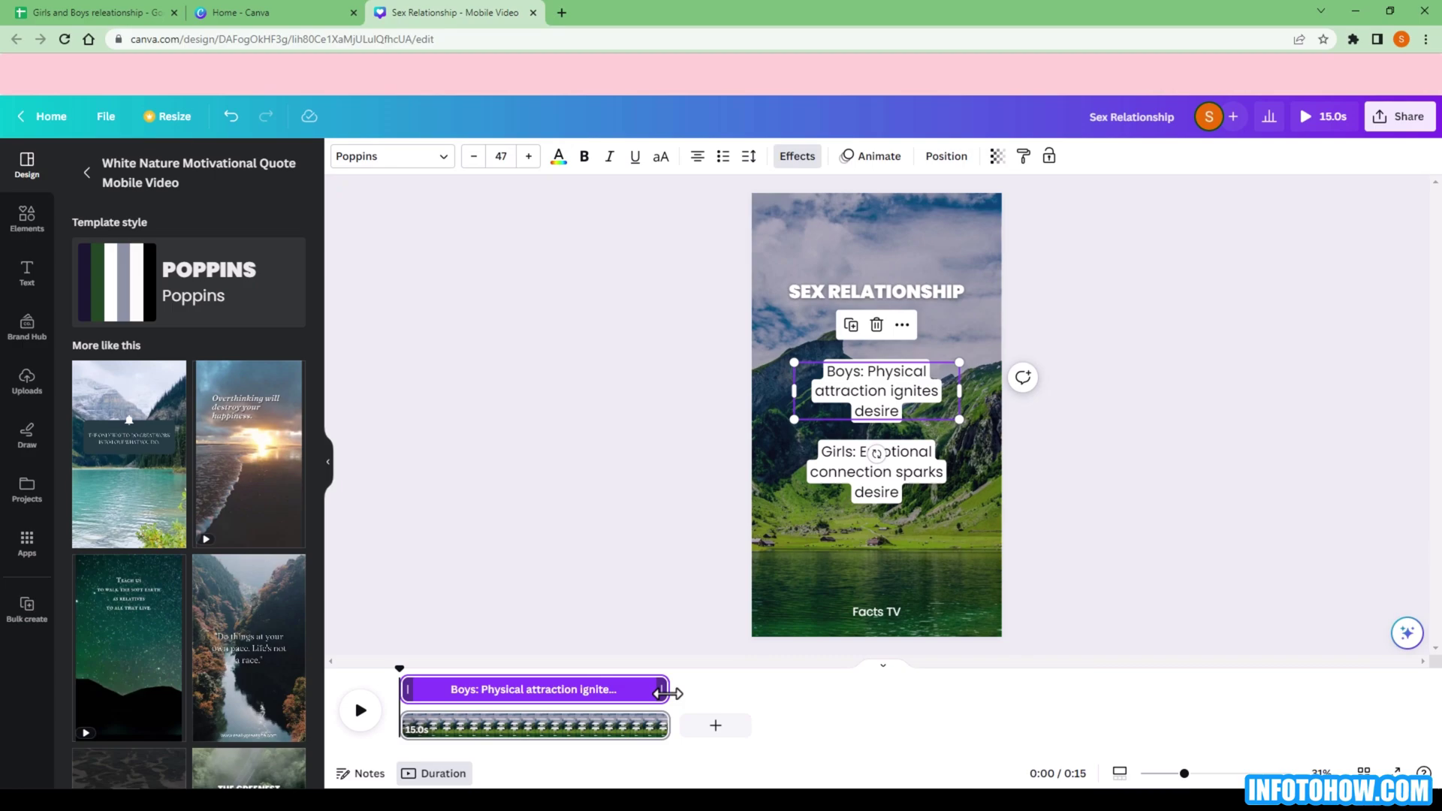
drag(667, 693, 581, 691)
click(863, 481)
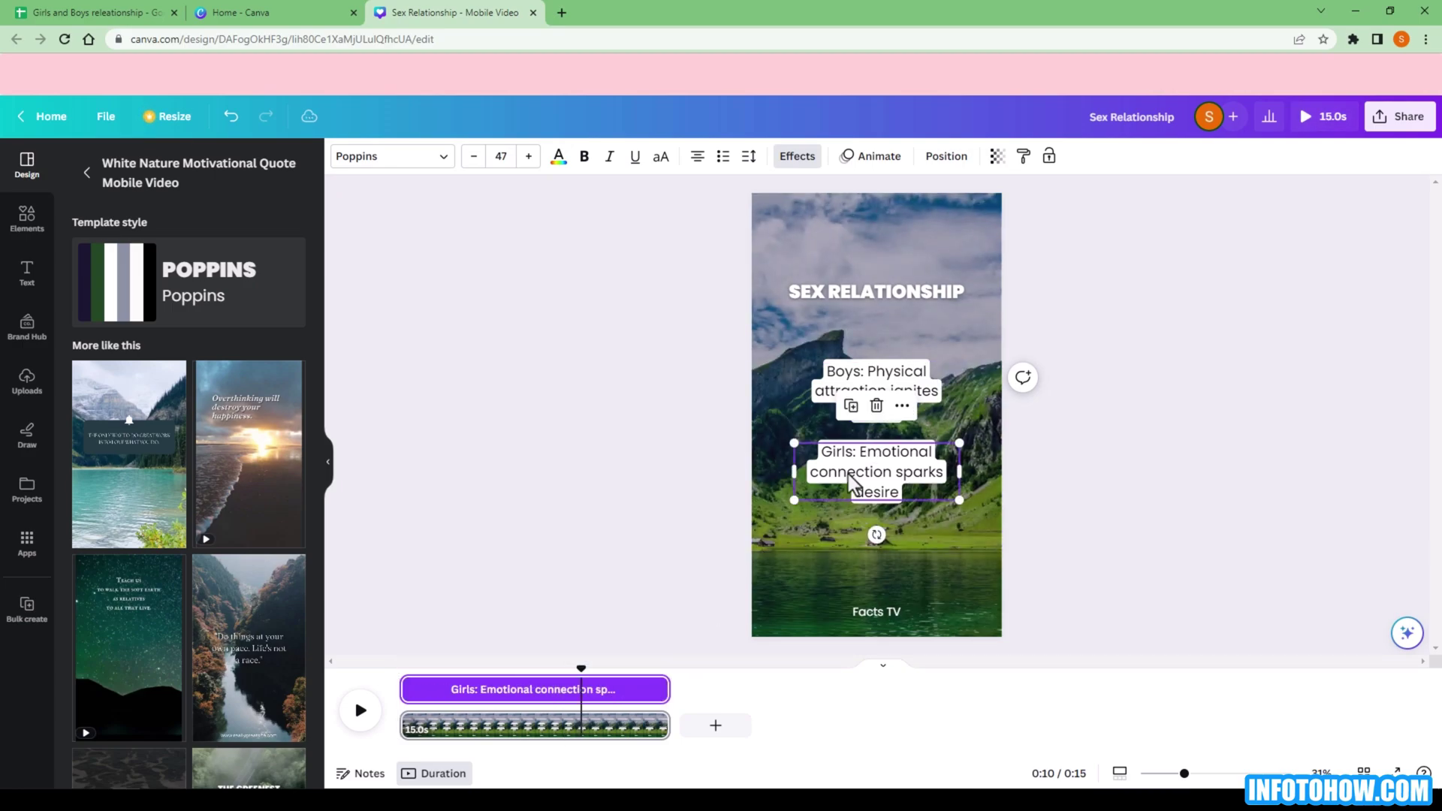
drag(407, 689, 603, 699)
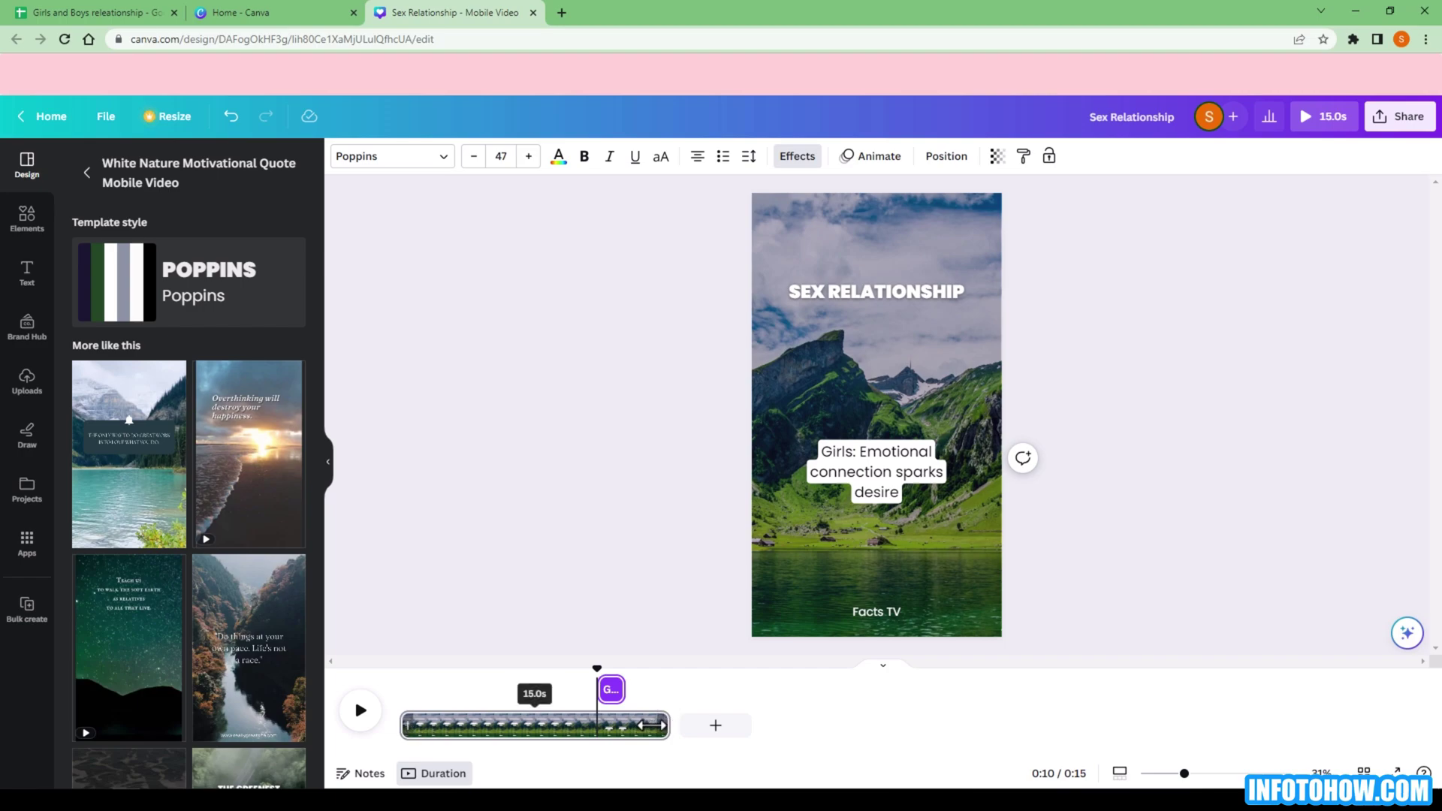
drag(651, 725, 619, 725)
click(361, 712)
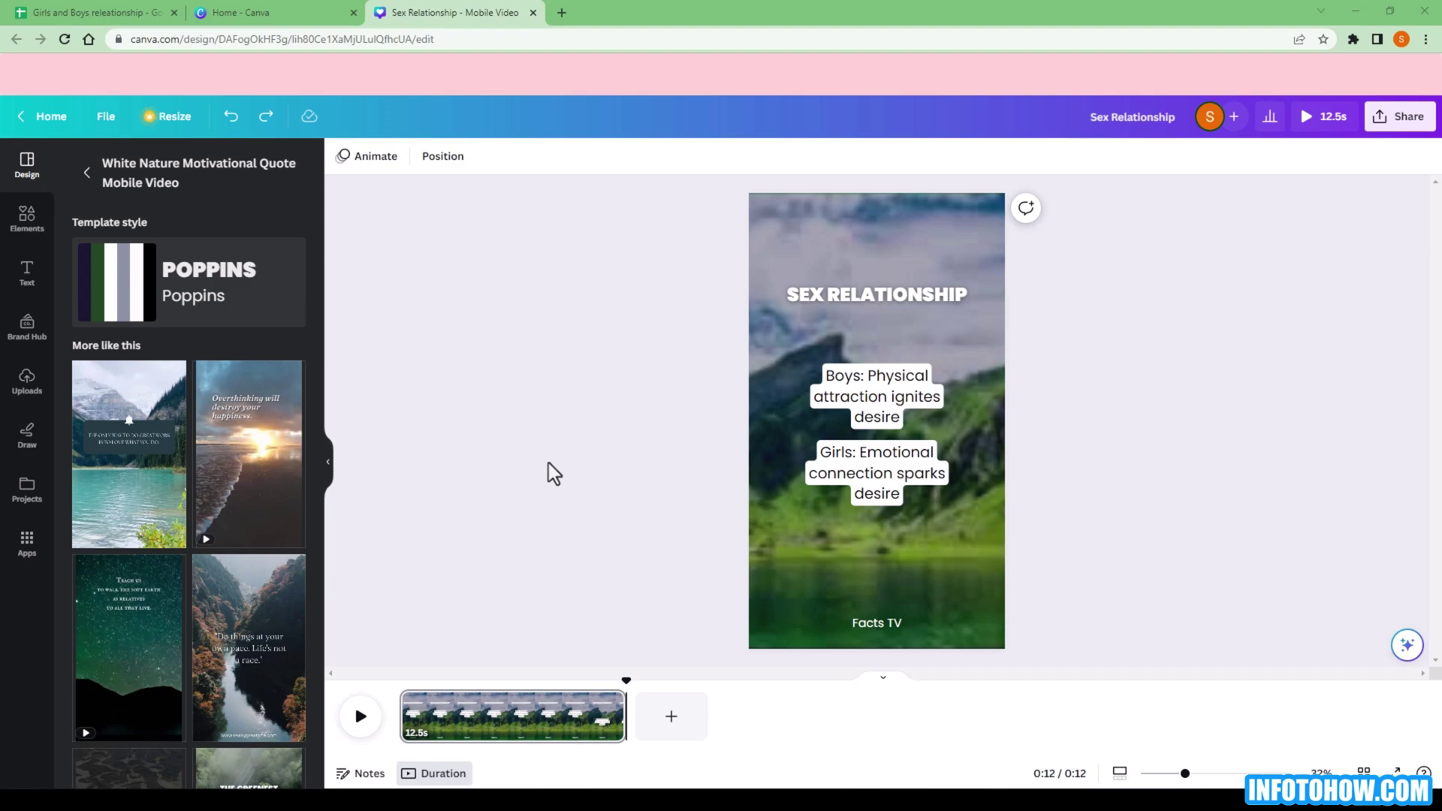
Open the Bulk create app, choose manual data entry, and clear the sample table
click(27, 556)
click(146, 165)
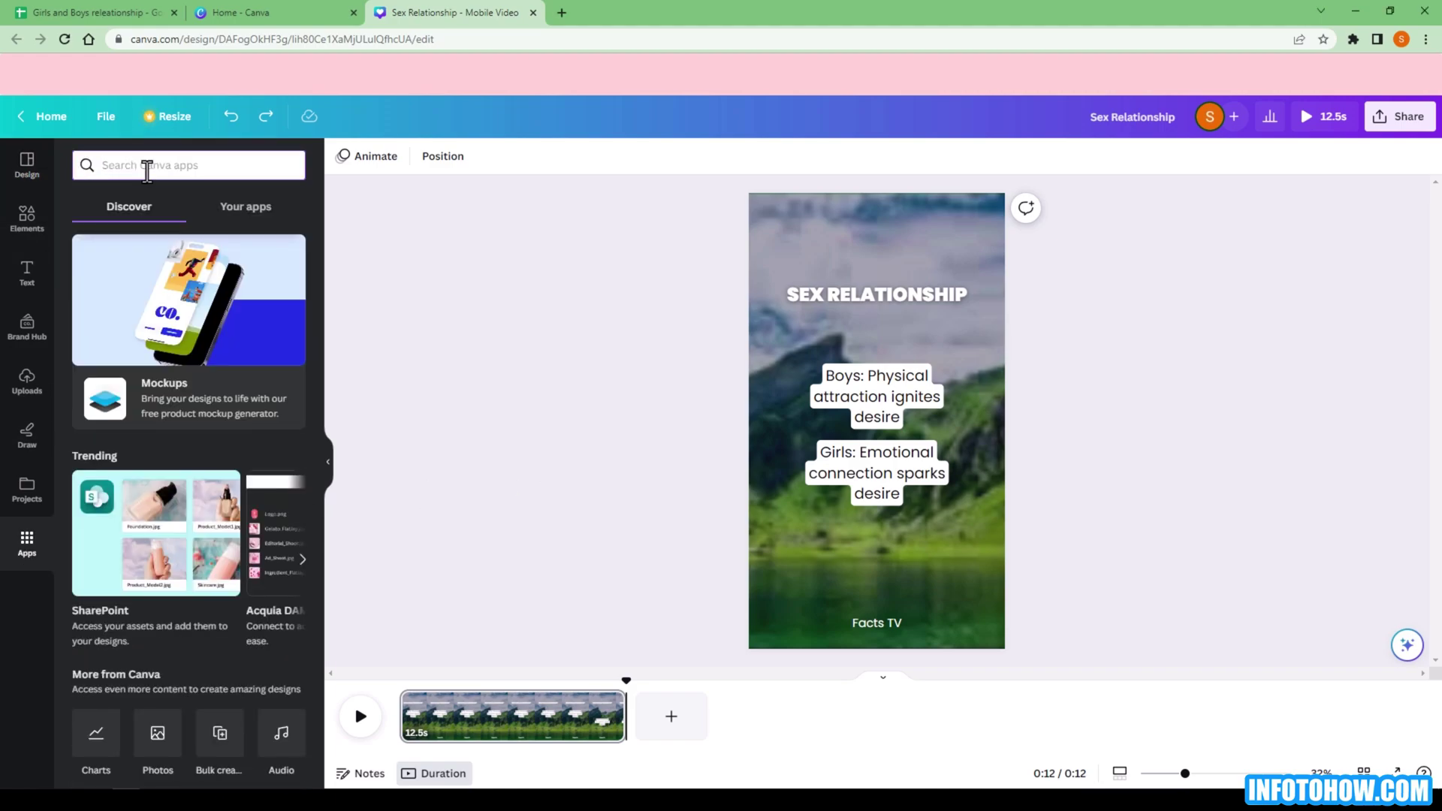
text(bulk create)
key(Return)
click(100, 218)
click(173, 494)
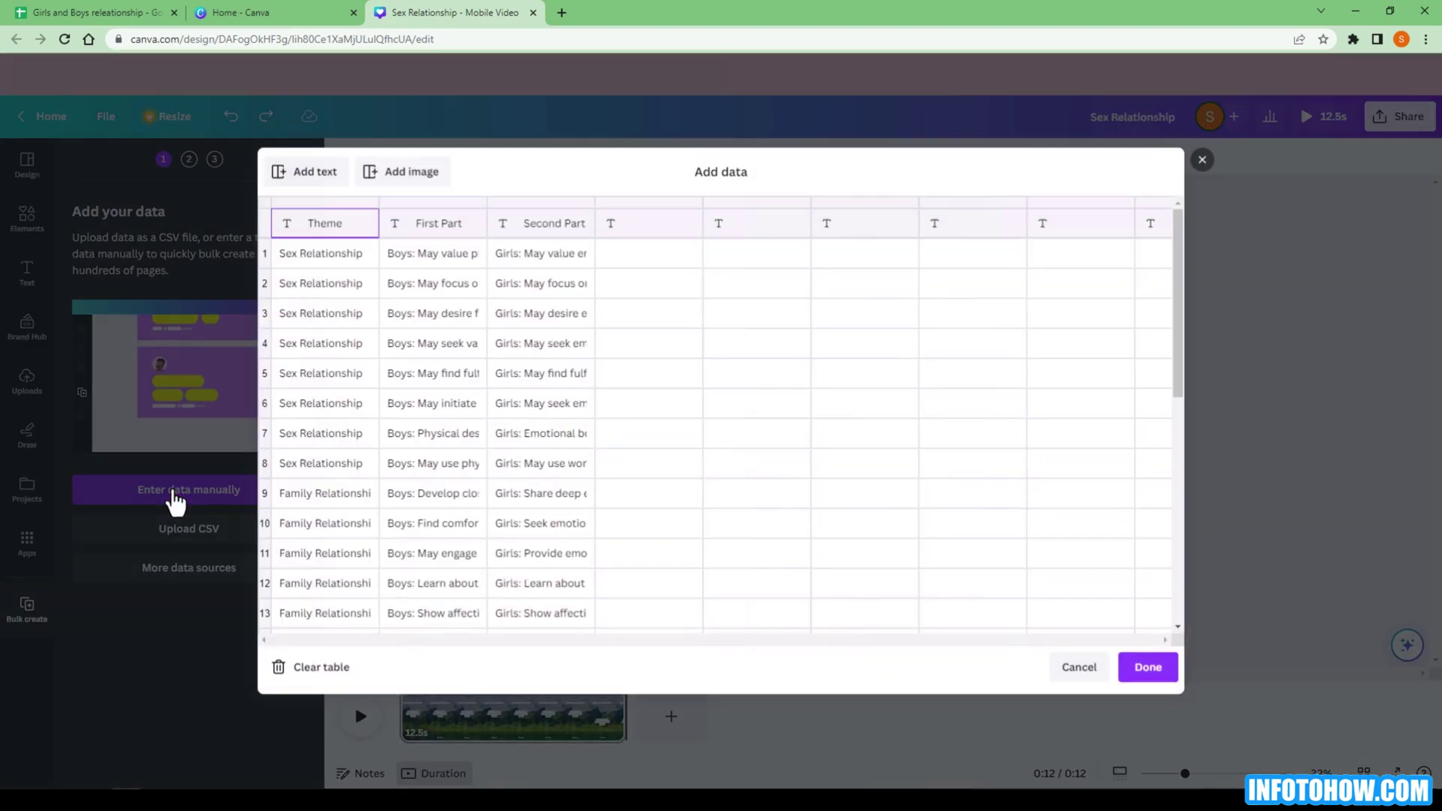
click(298, 671)
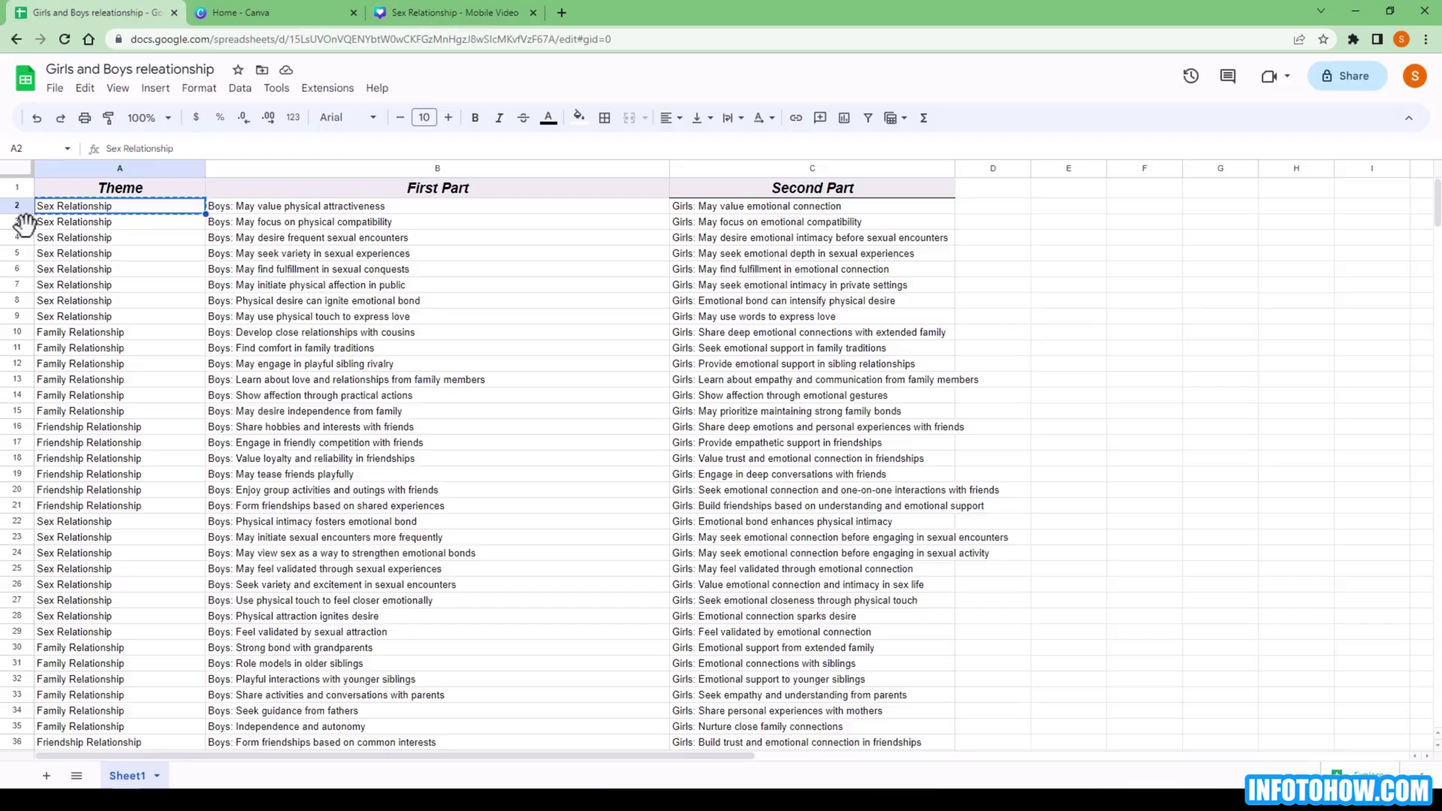
Paste the sheet rows through row 32 into the data table and confirm with Done
key(shift+Down)
key(shift+Down)
key(shift+Down)
key(shift+Down)
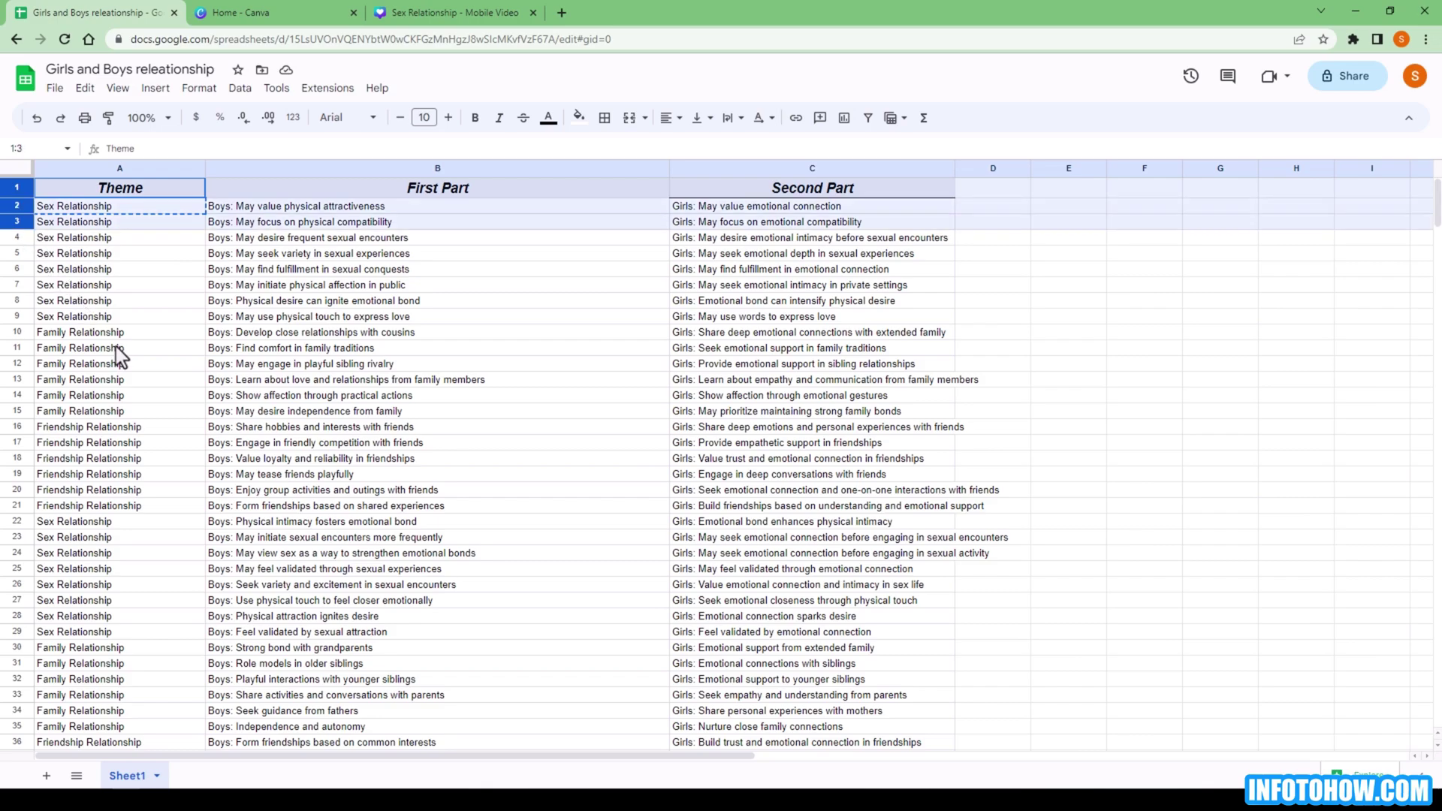
key(shift+Down)
key(shift+Down)
key(shift+Down)
key(shift+Down)
key(shift+Down)
key(shift+Down)
key(shift+Down)
key(shift+Down)
key(shift+Down)
key(shift+Down)
key(shift+Down)
key(shift+Down)
key(shift+Down)
key(shift+Down)
key(shift+Down)
key(shift+Down)
key(shift+Down)
key(shift+Down)
key(shift+Down)
key(shift+Down)
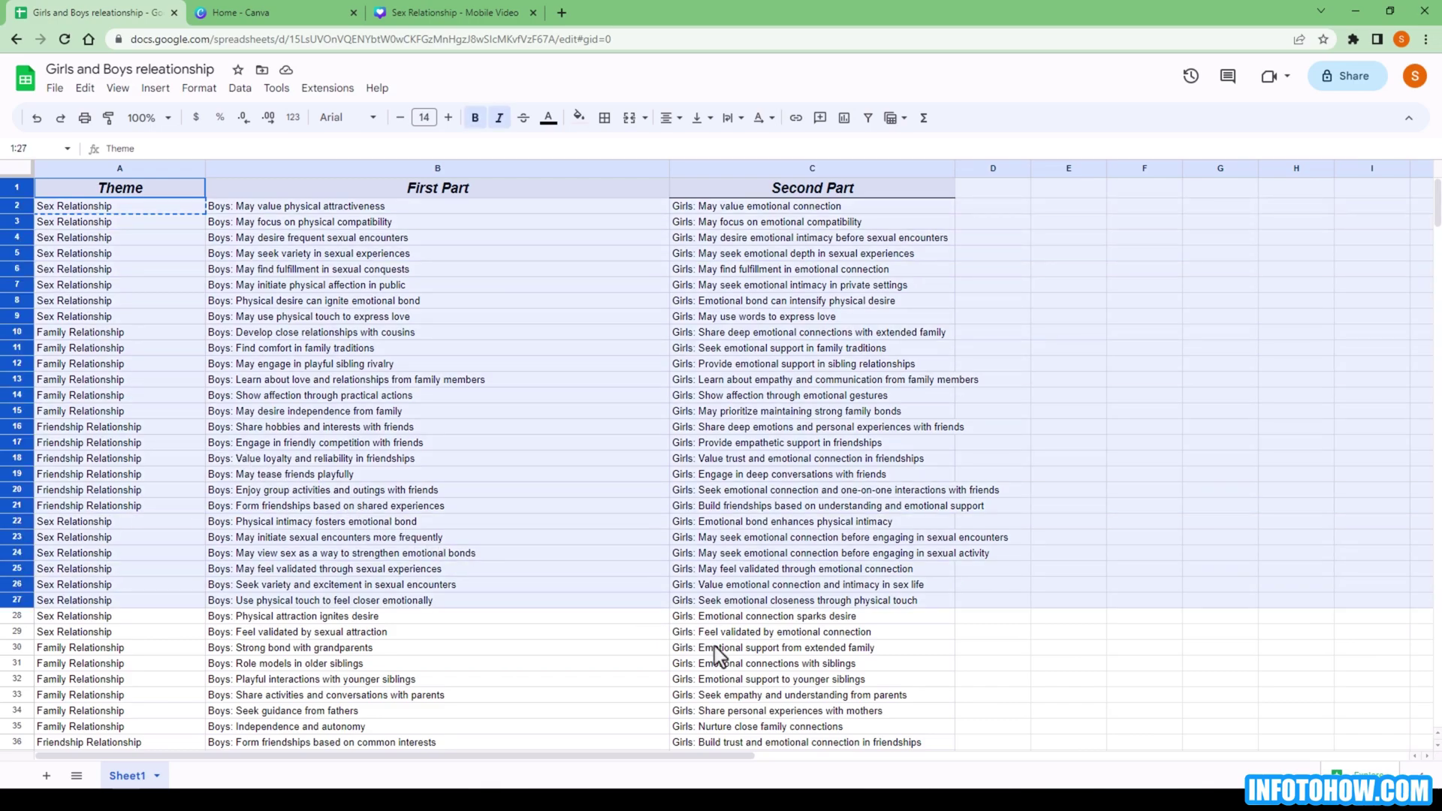
key(shift+Down)
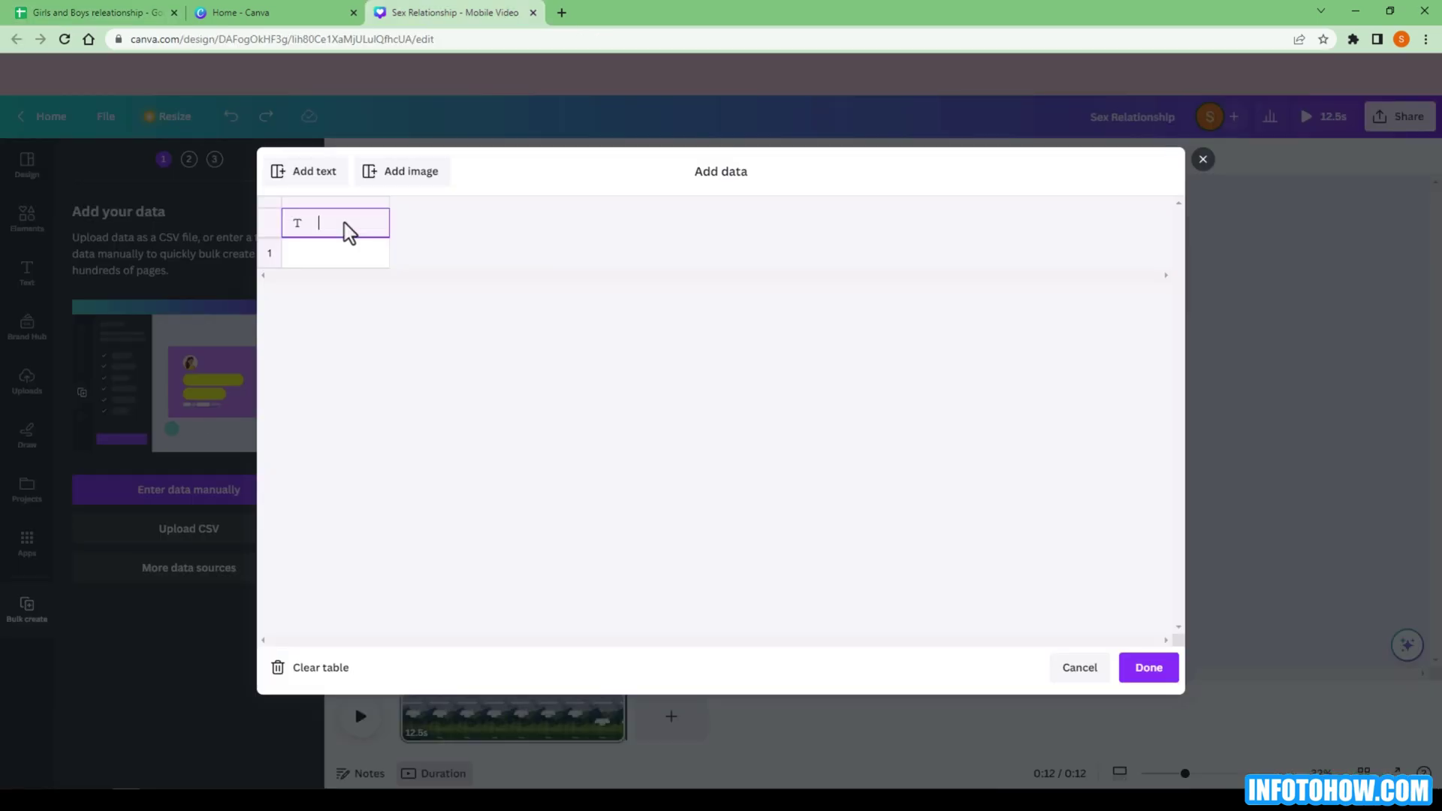
key(ctrl+v)
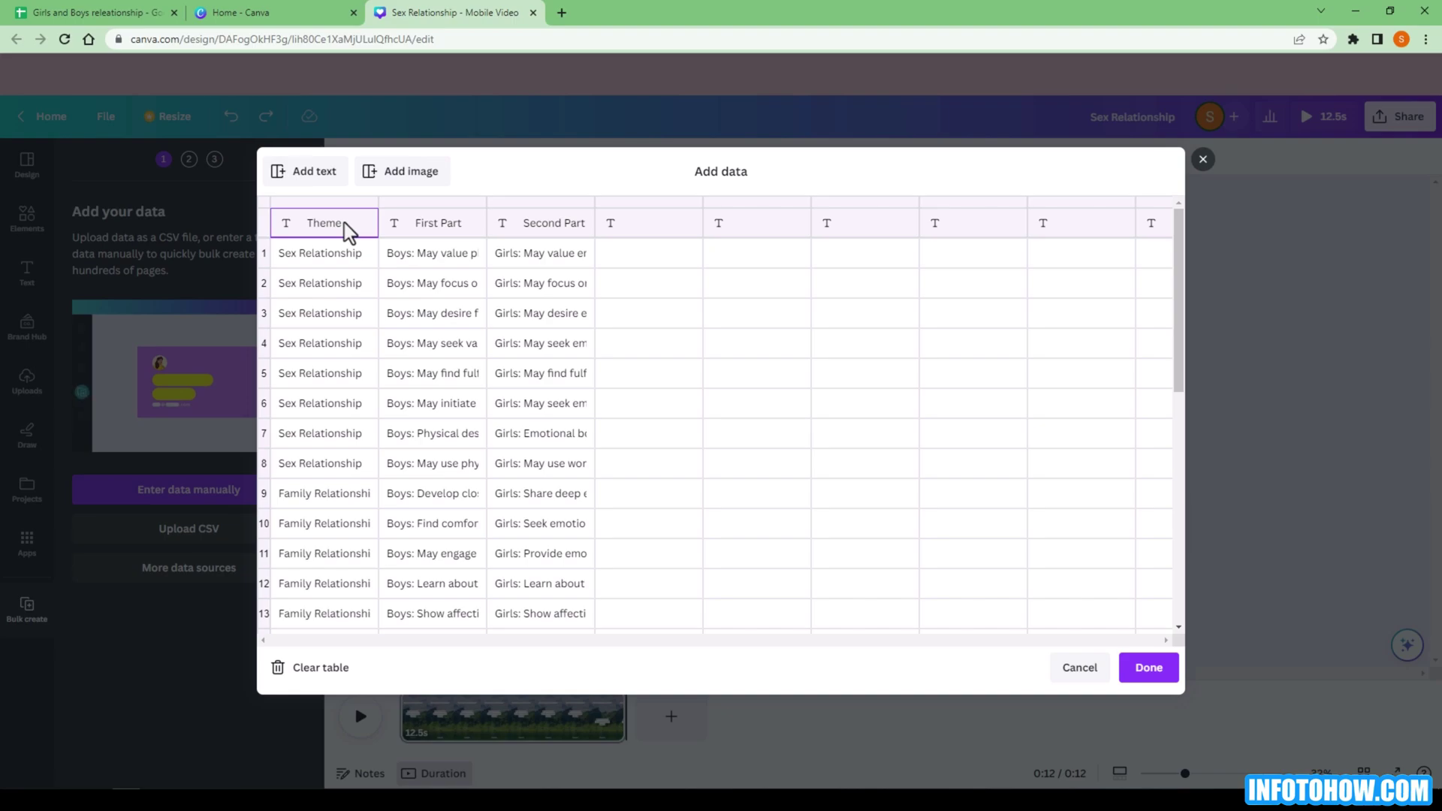
click(1150, 672)
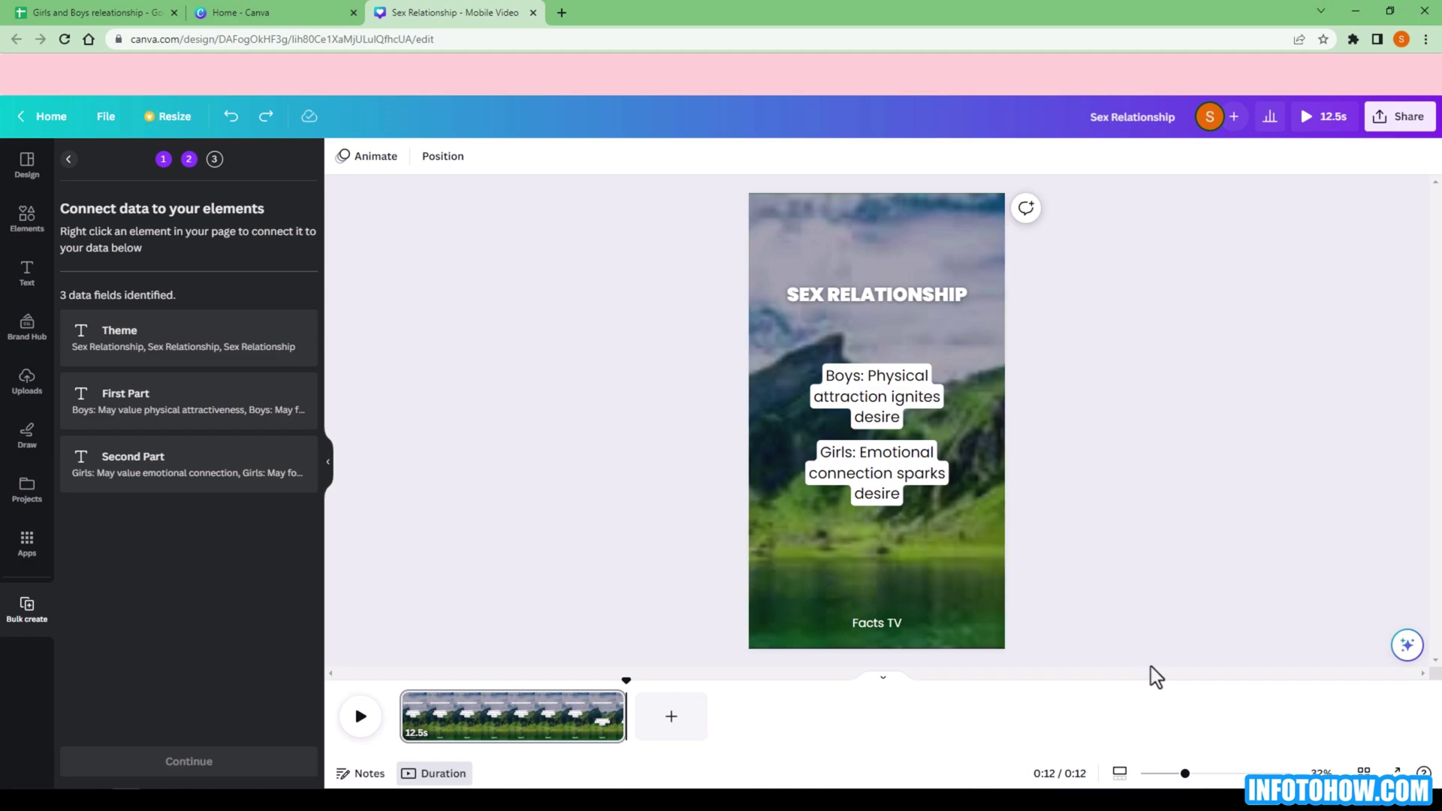
Connect the heading to Theme, the Boys caption to First Part, and the Girls caption to Second Part
click(876, 293)
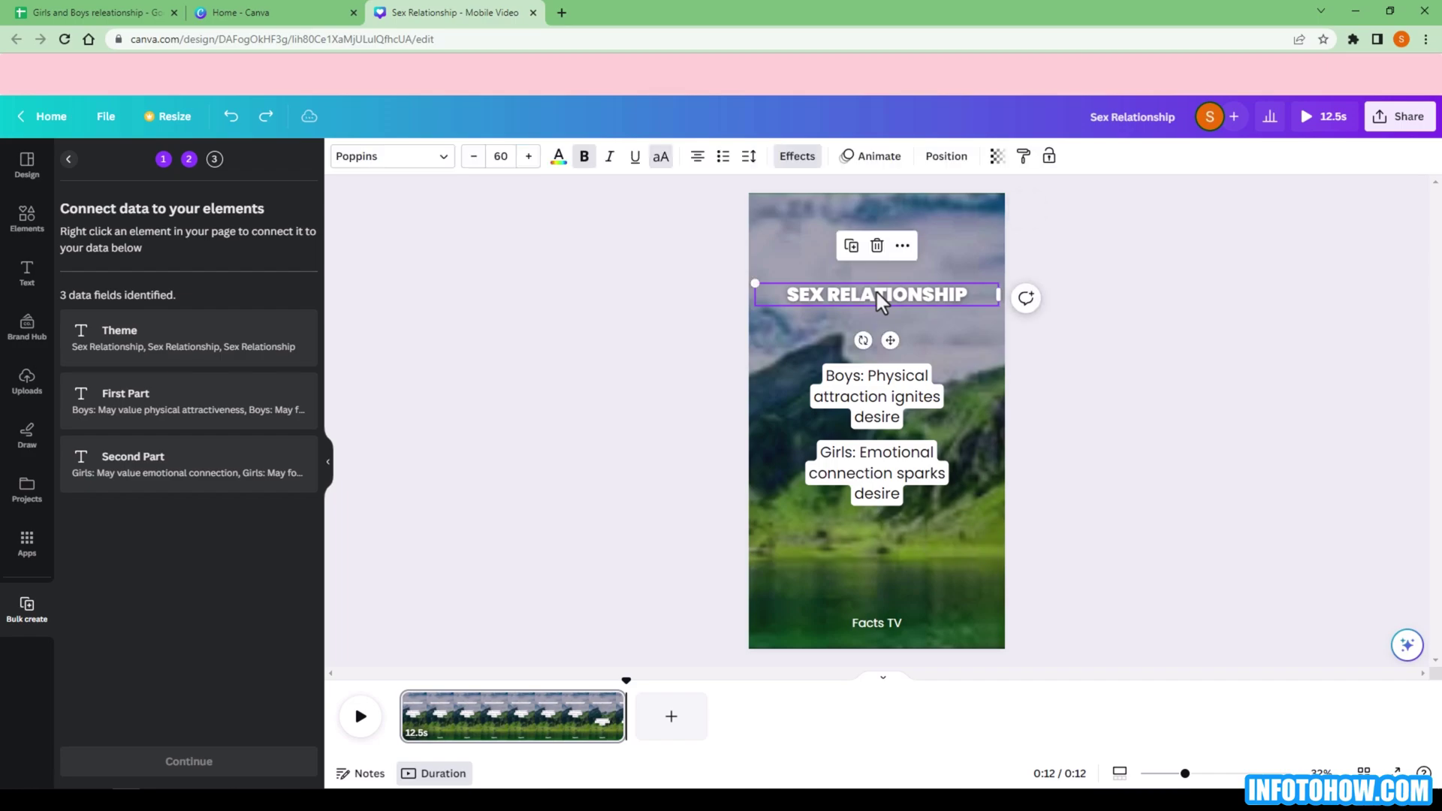
right_click(875, 293)
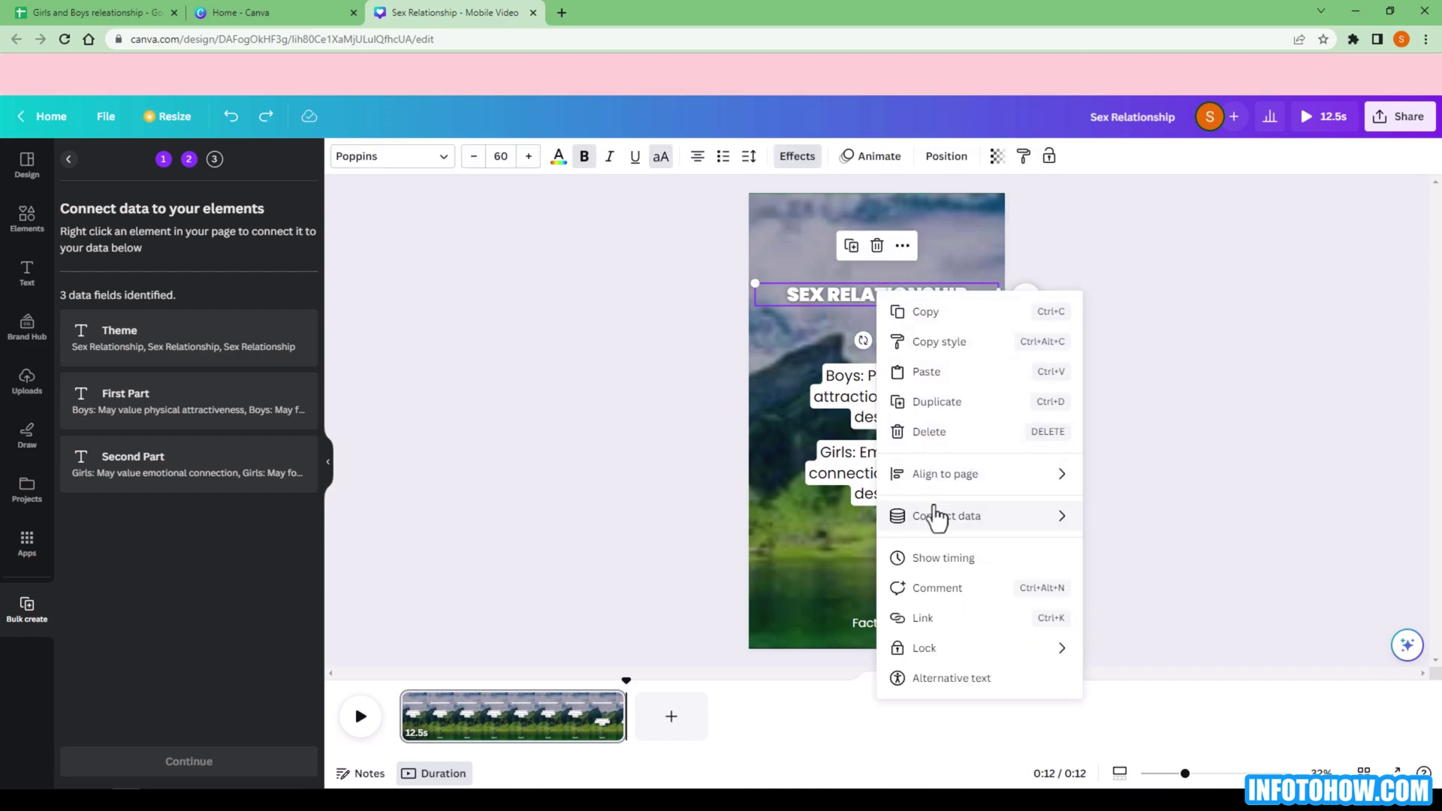
mouse_move(938, 519)
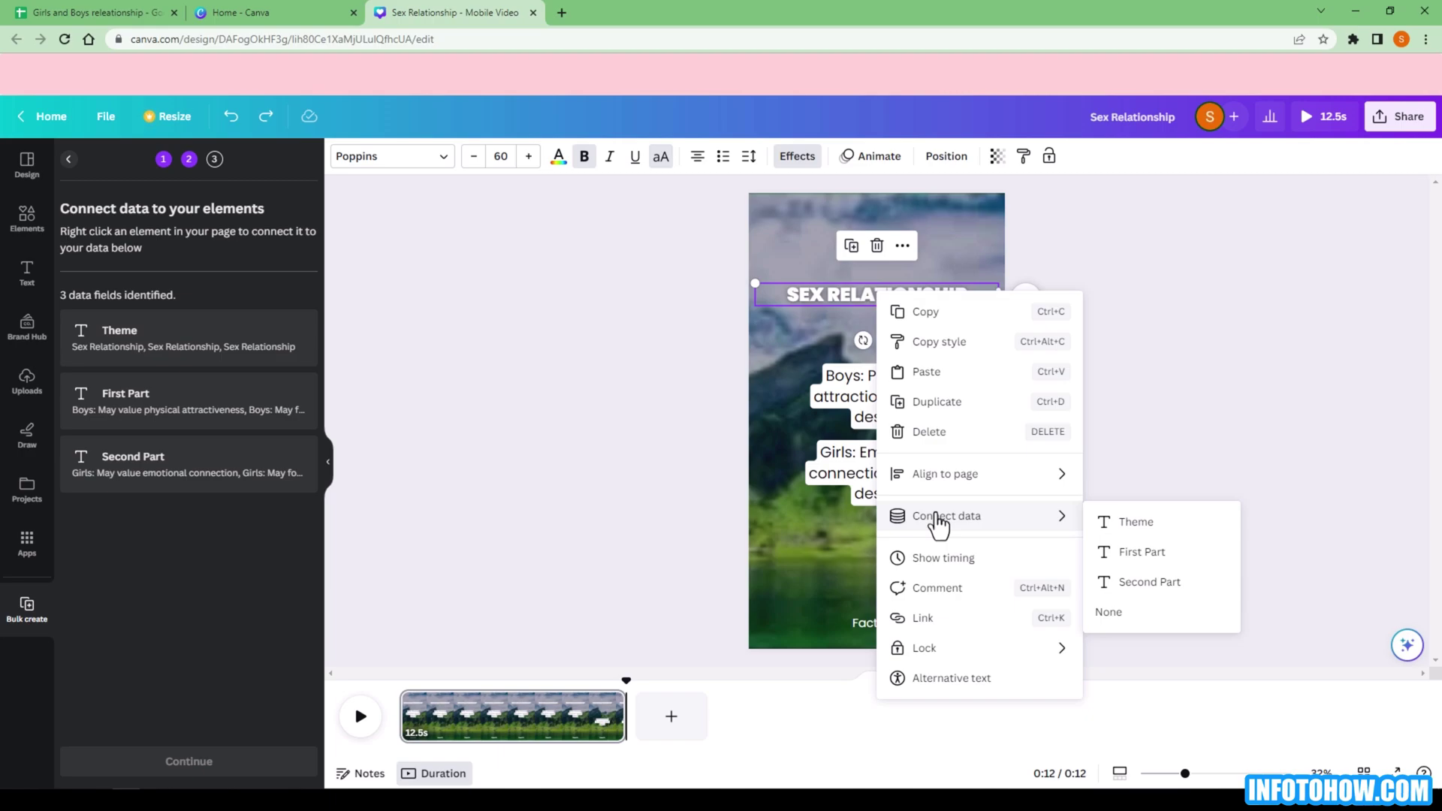
click(1104, 521)
right_click(888, 381)
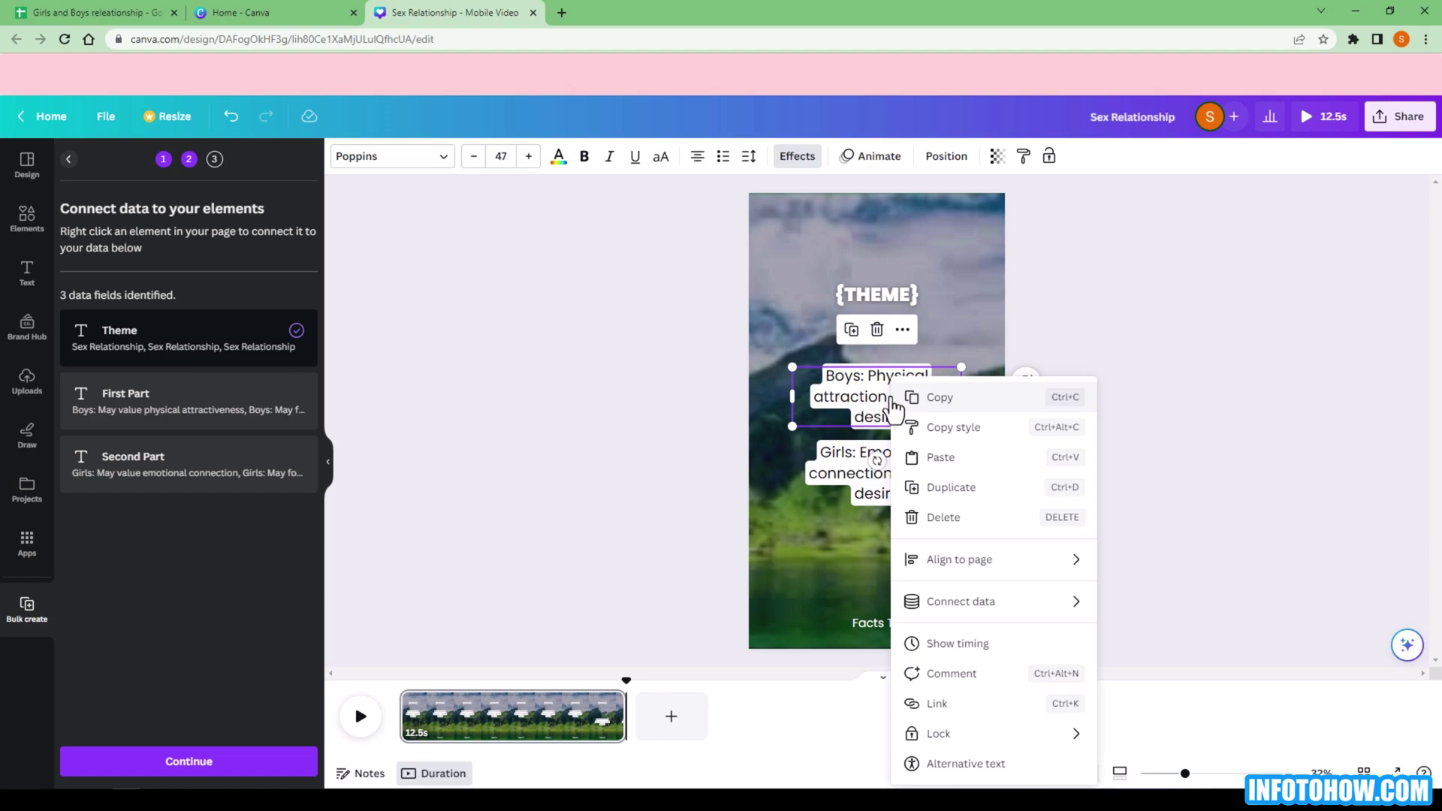
mouse_move(936, 606)
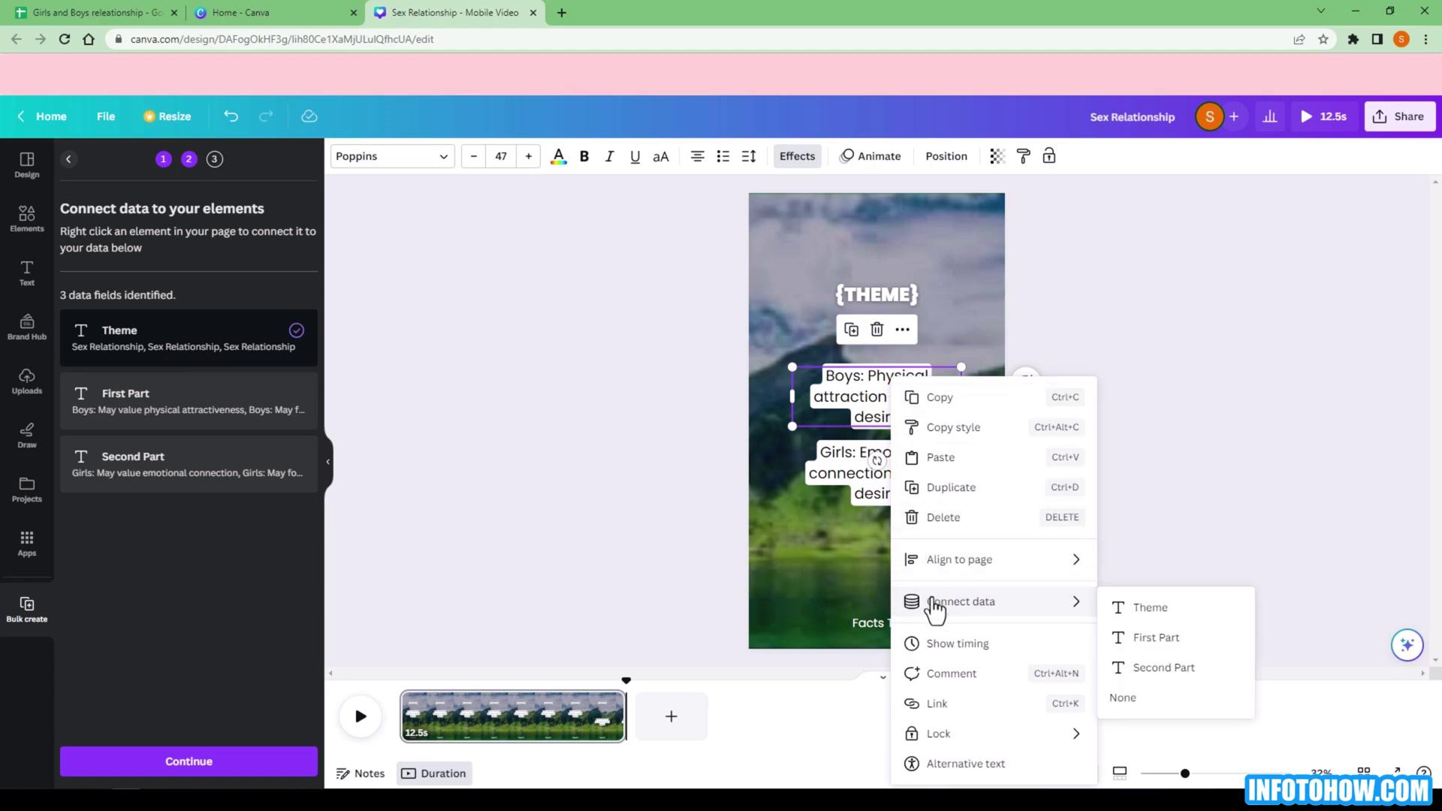
click(1144, 640)
right_click(859, 474)
mouse_move(994, 623)
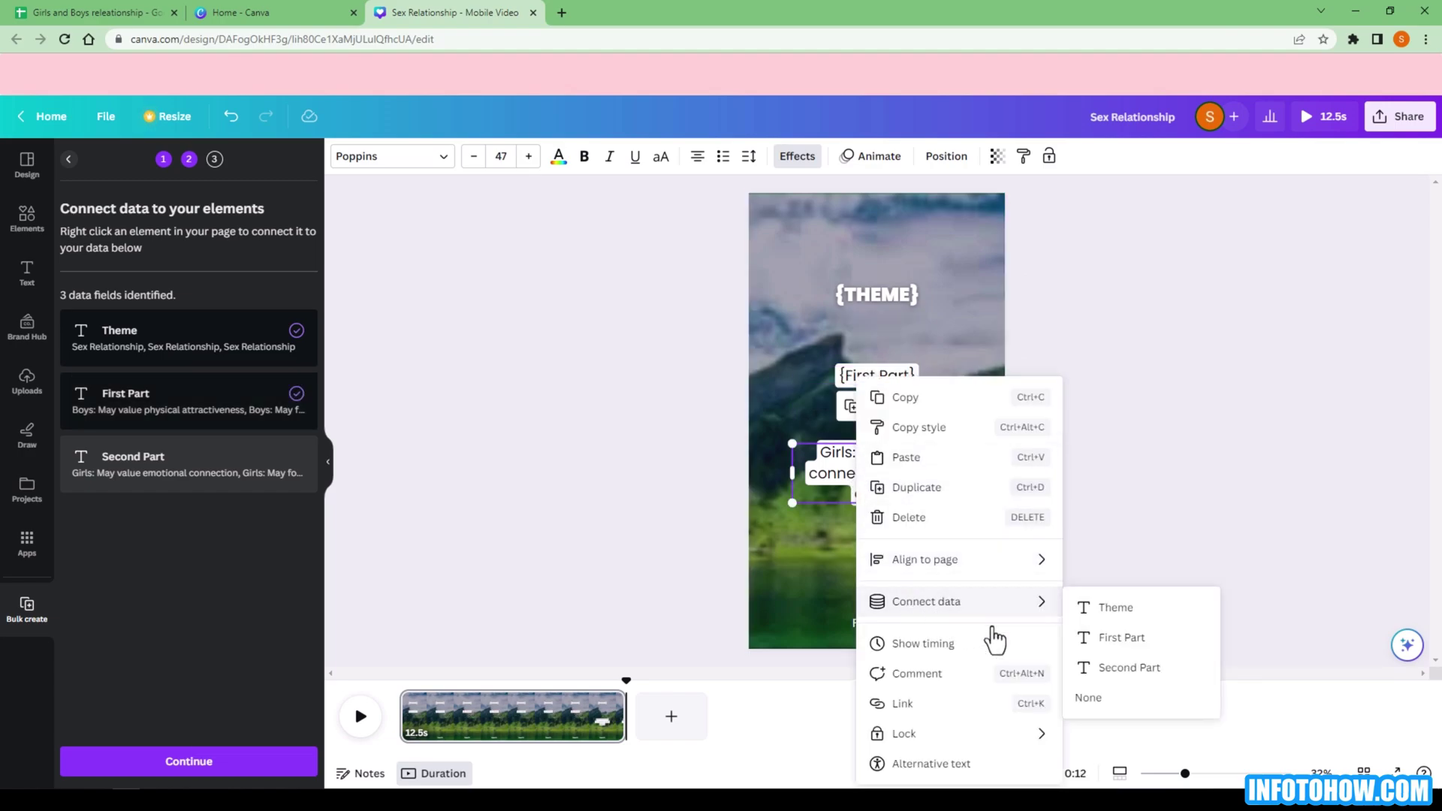
click(1122, 669)
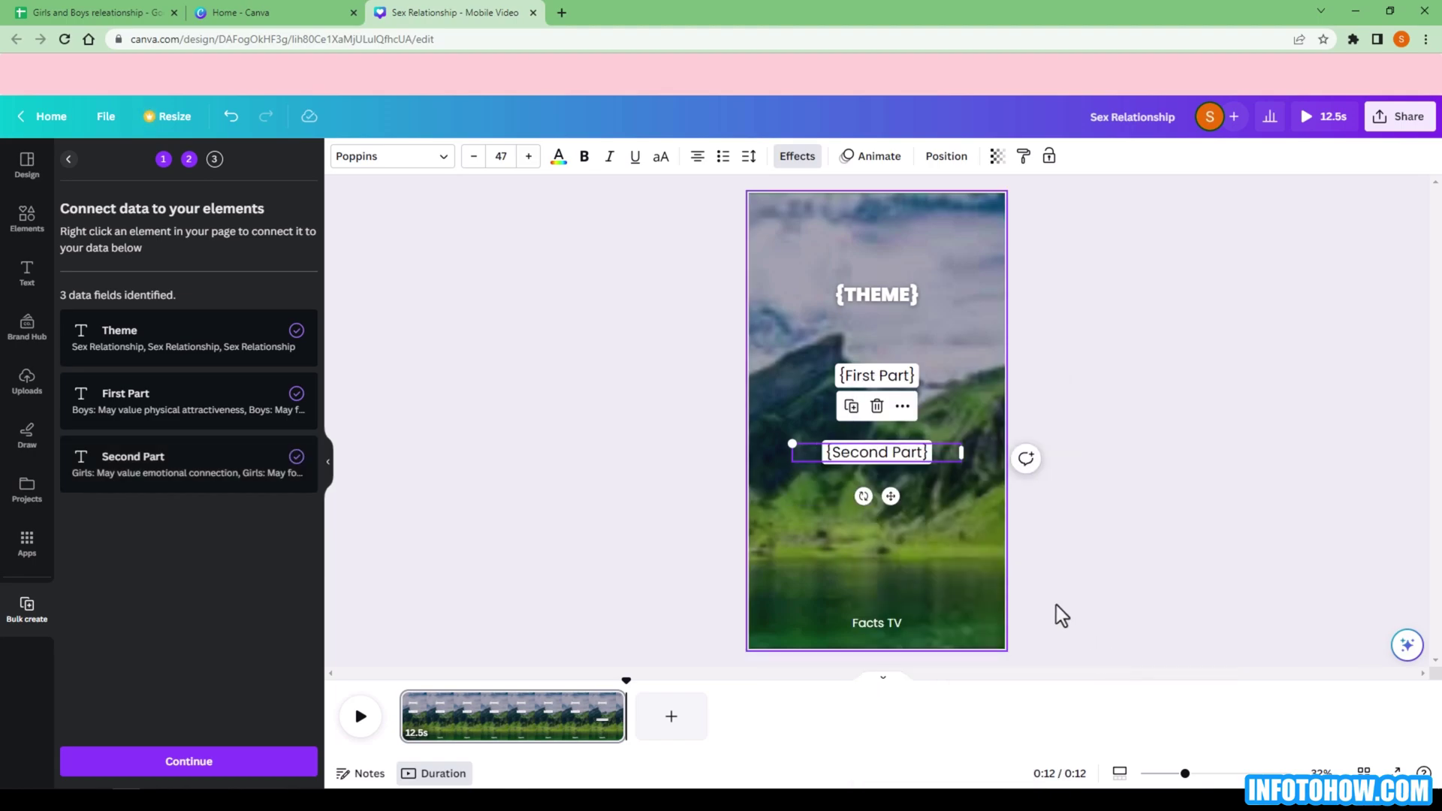
Move the {Second Part} text onto the {First Part} spot and generate the 31 pages
drag(898, 461, 899, 387)
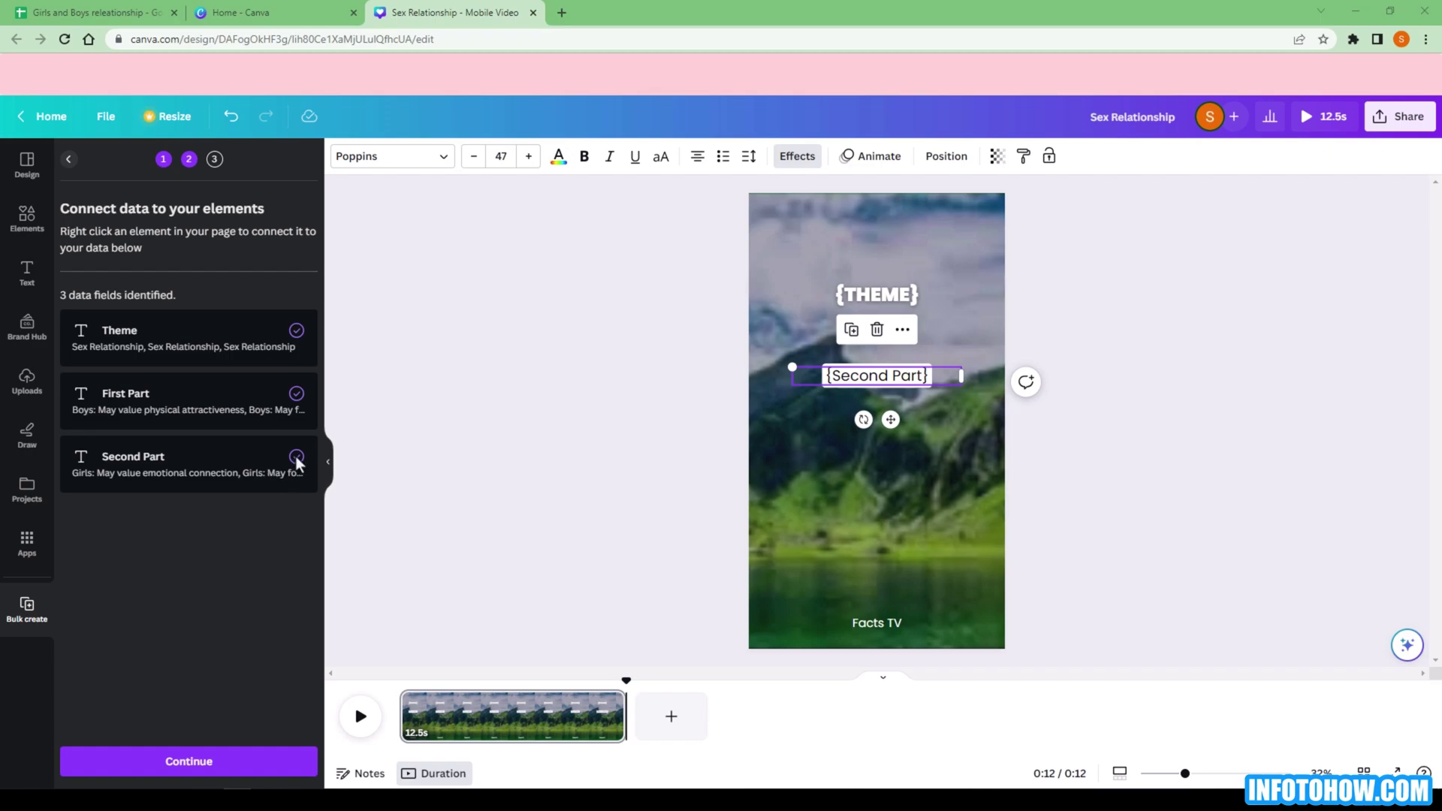
click(190, 762)
click(219, 764)
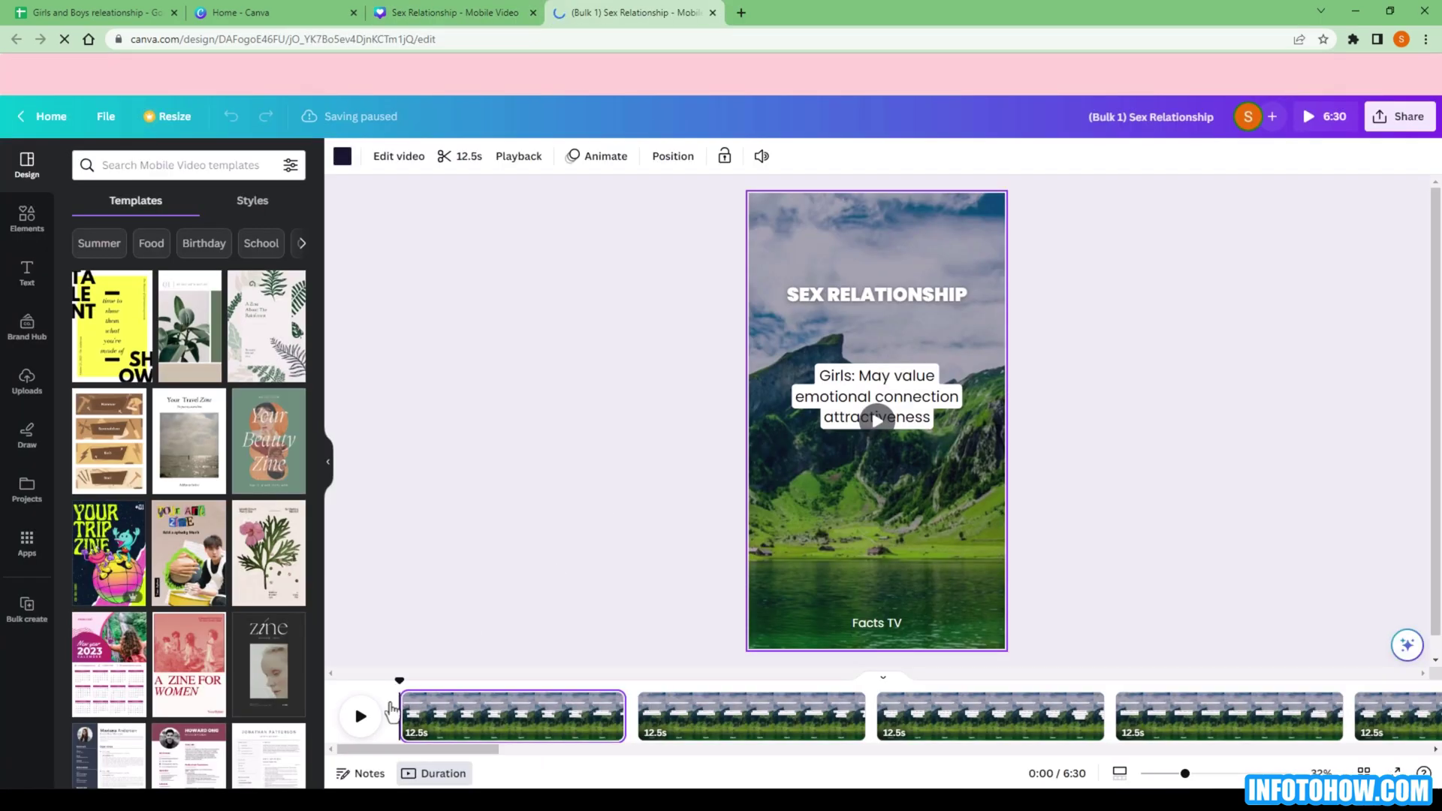
Play the (Bulk 1) video and pause at 0:25 to check the facts
click(362, 720)
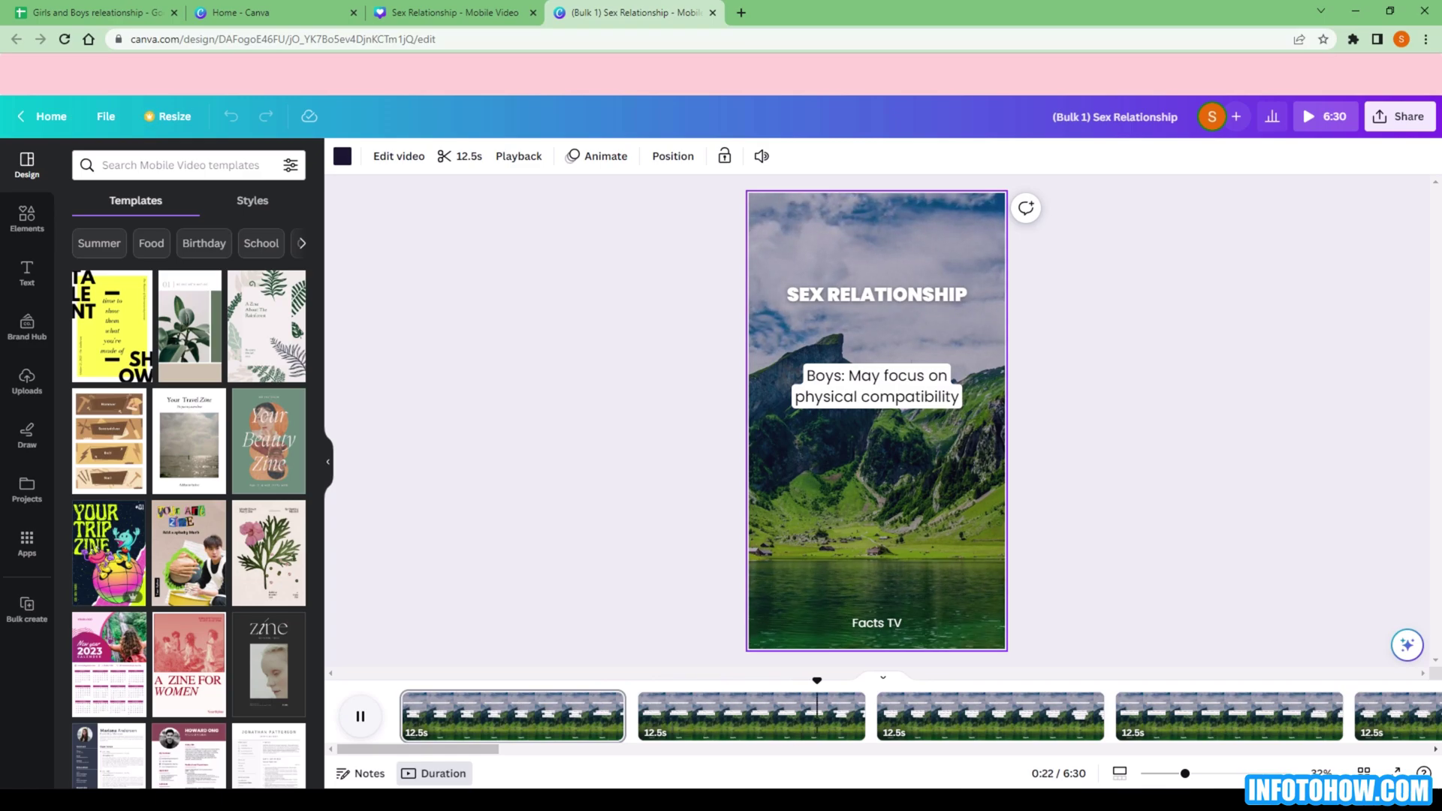
click(471, 474)
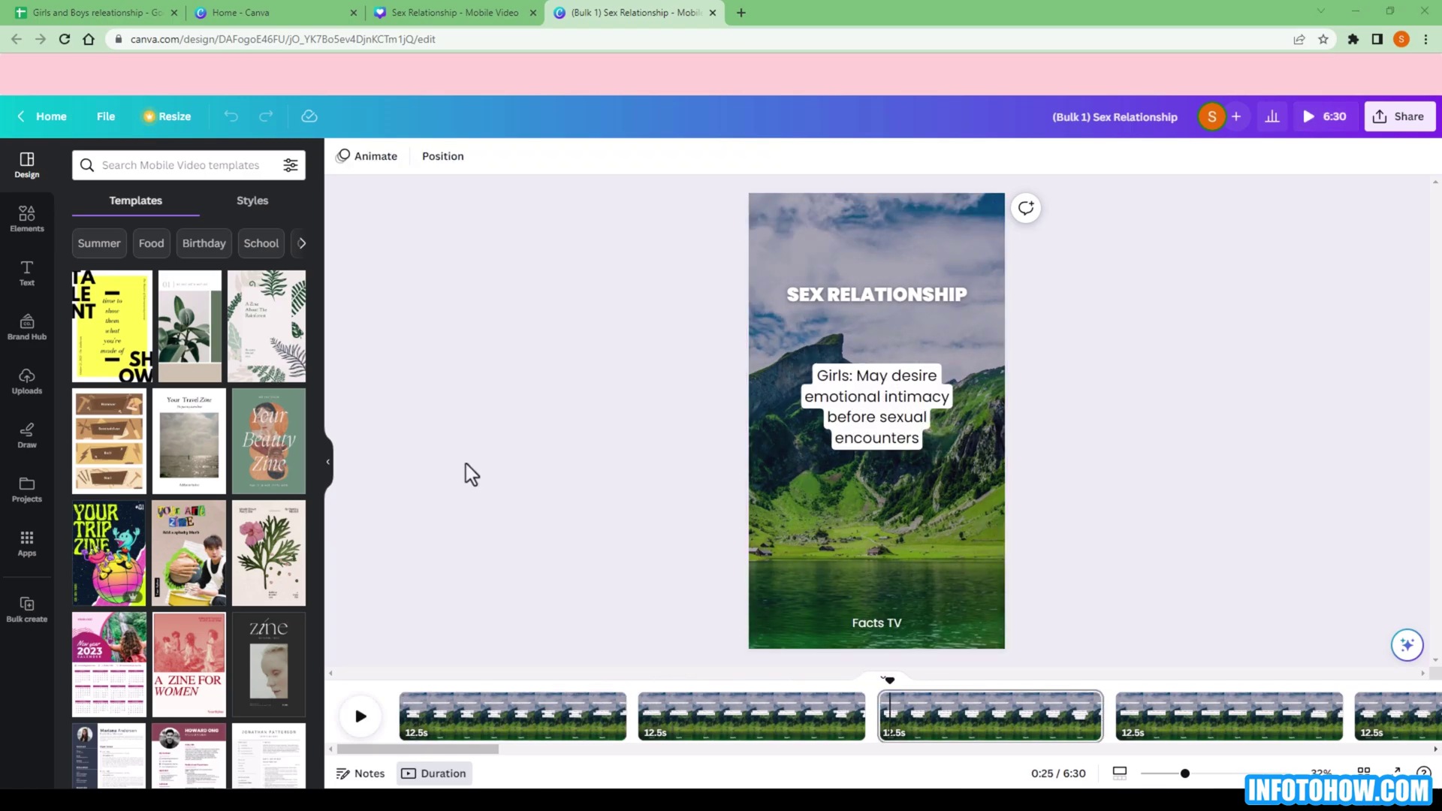
Add the 45-second icy 'nature' video as the page background, then undo back to 12.7s length
click(26, 218)
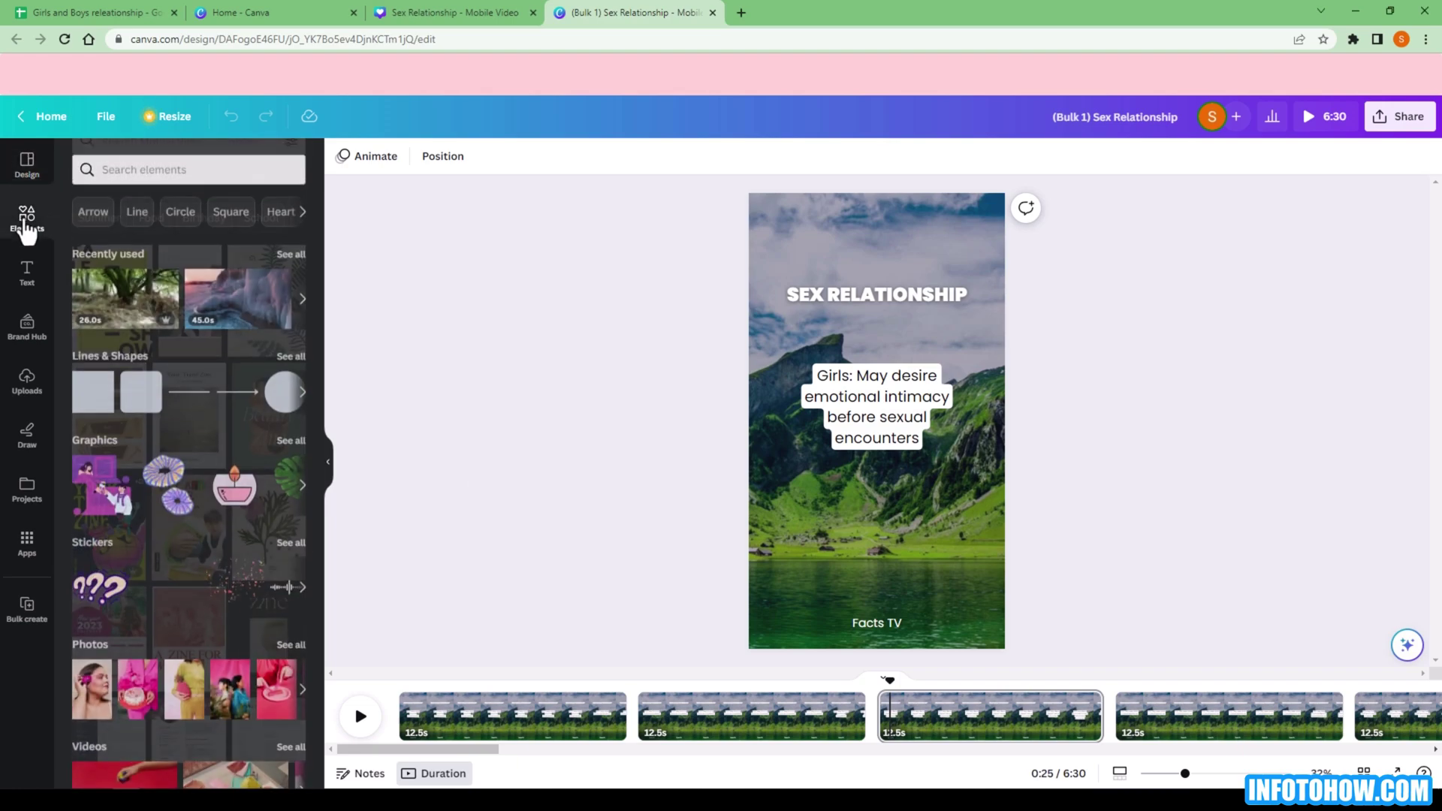
click(153, 166)
text(nature)
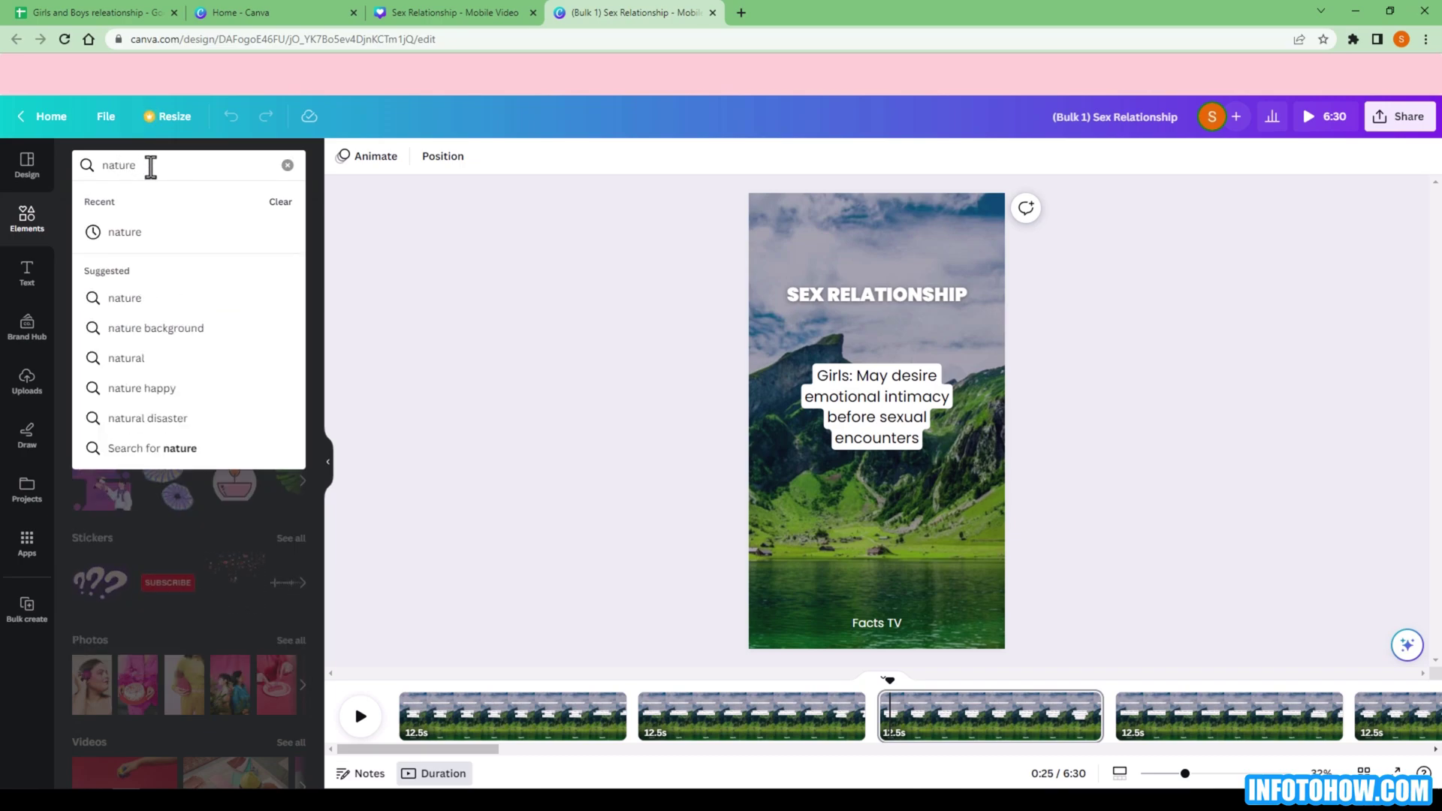
key(Return)
click(225, 201)
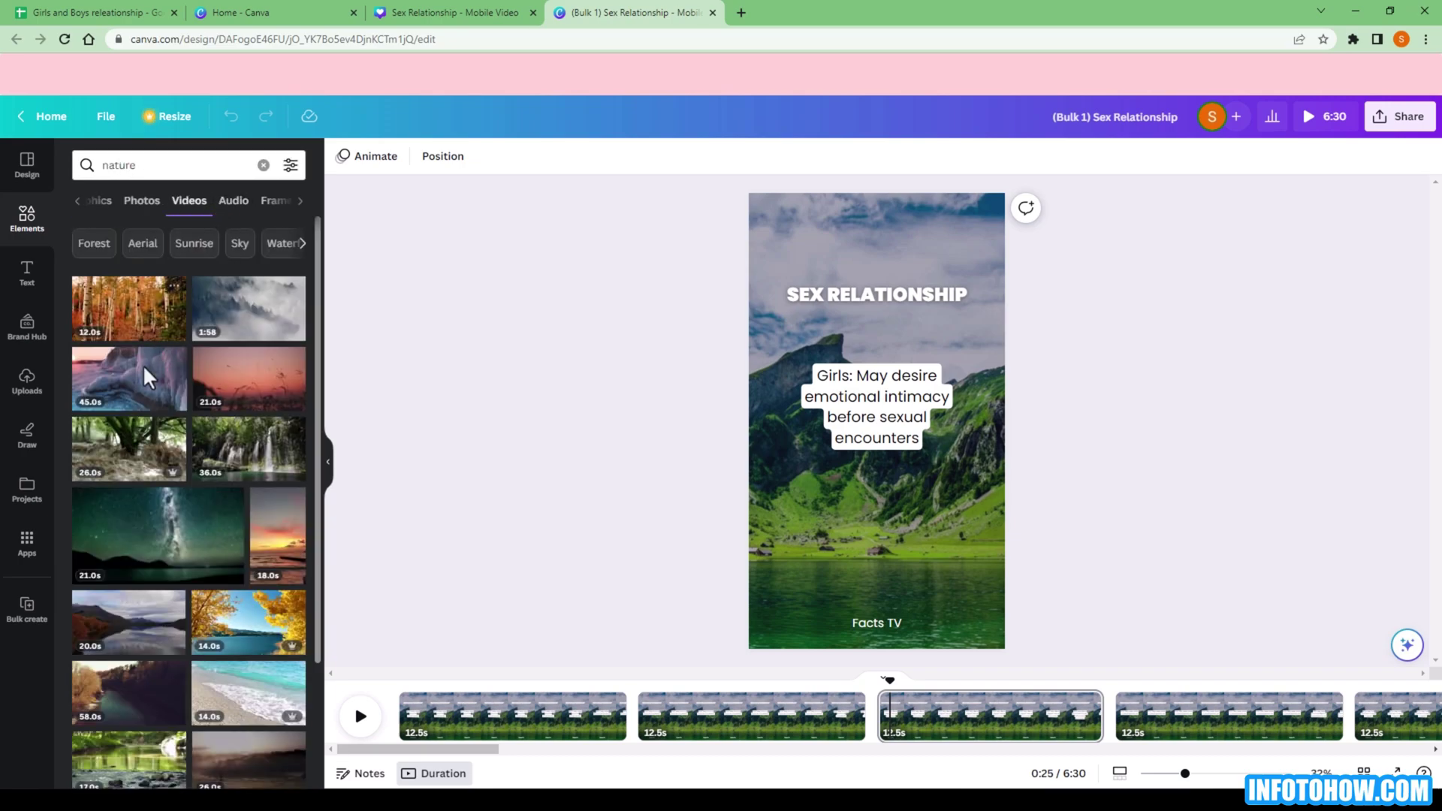
click(144, 386)
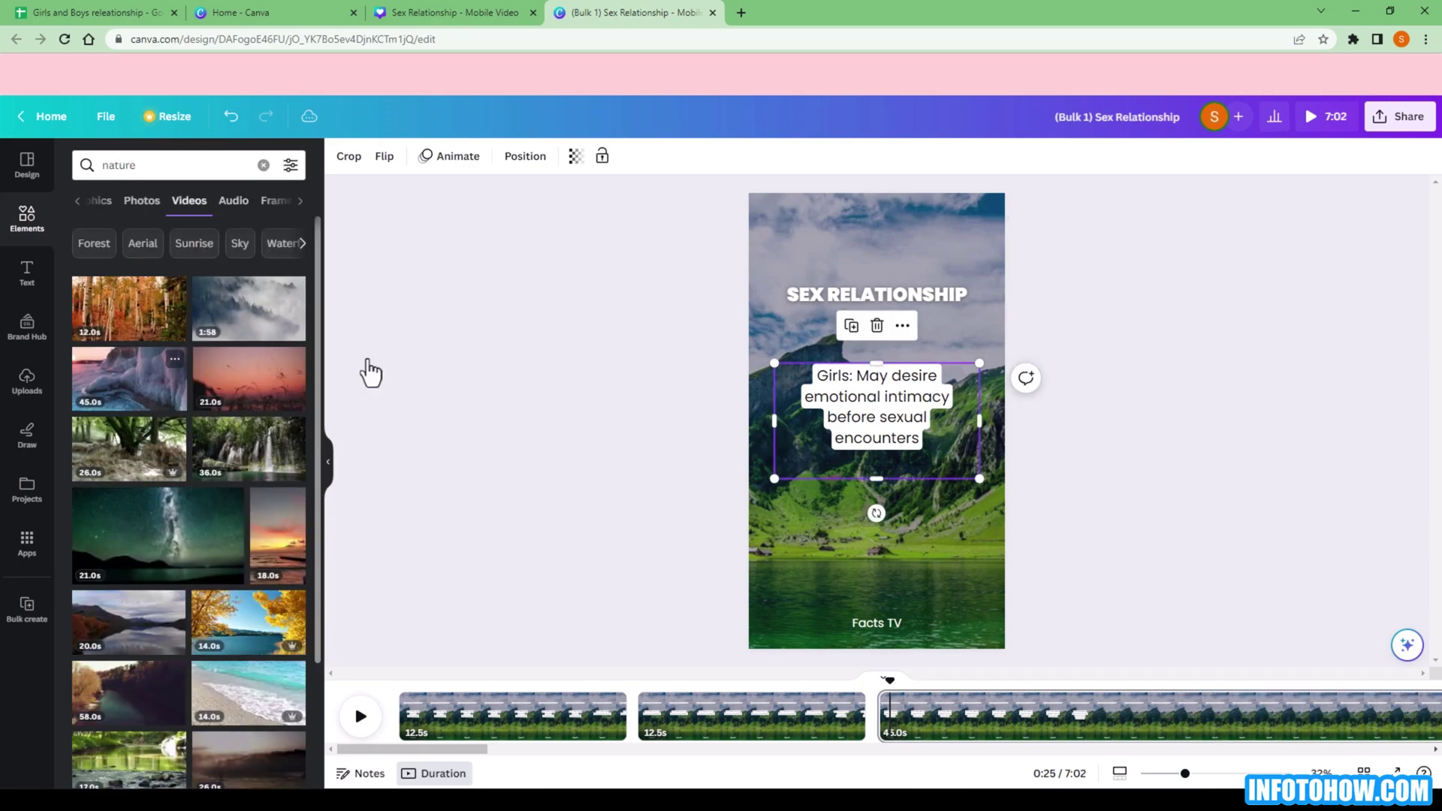
click(902, 326)
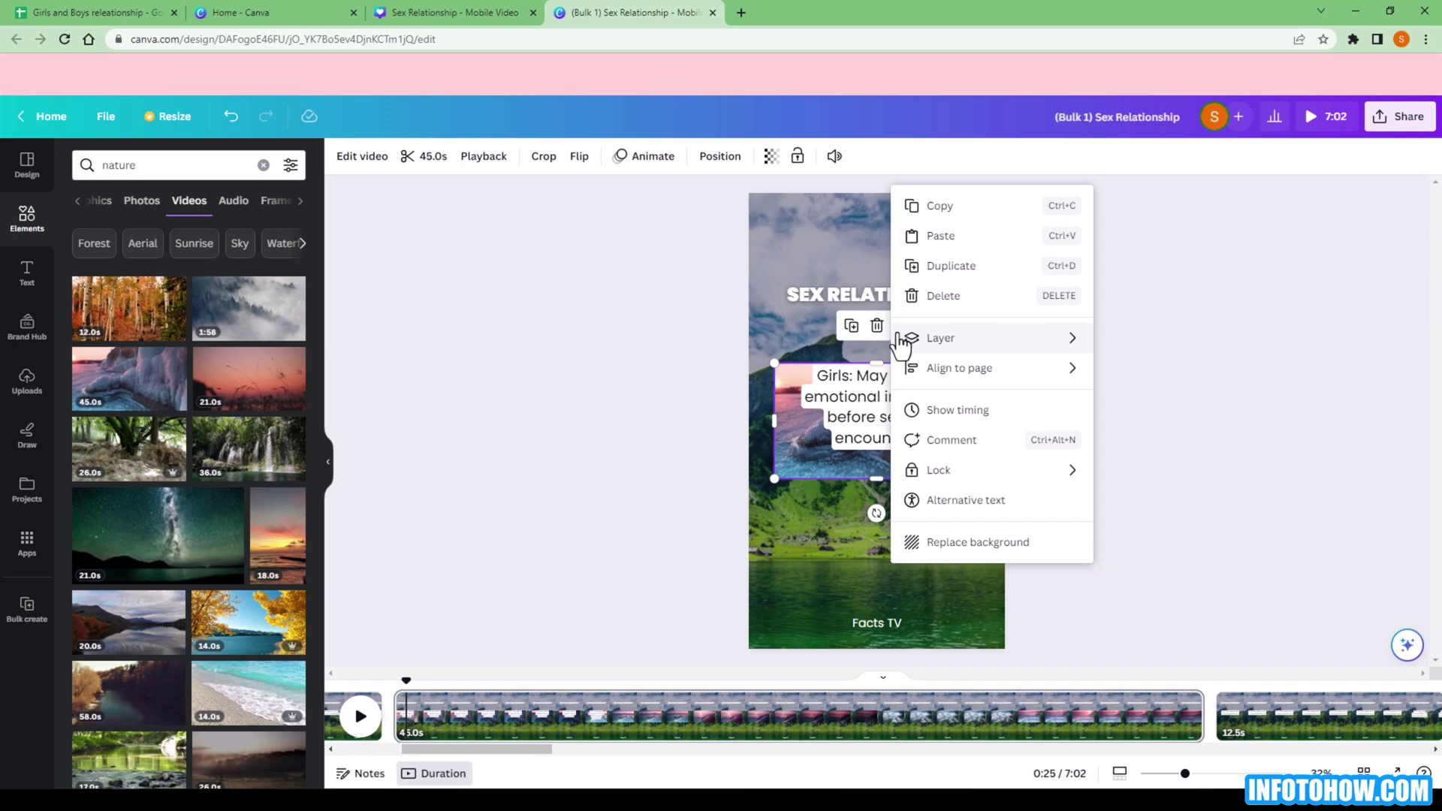
click(946, 543)
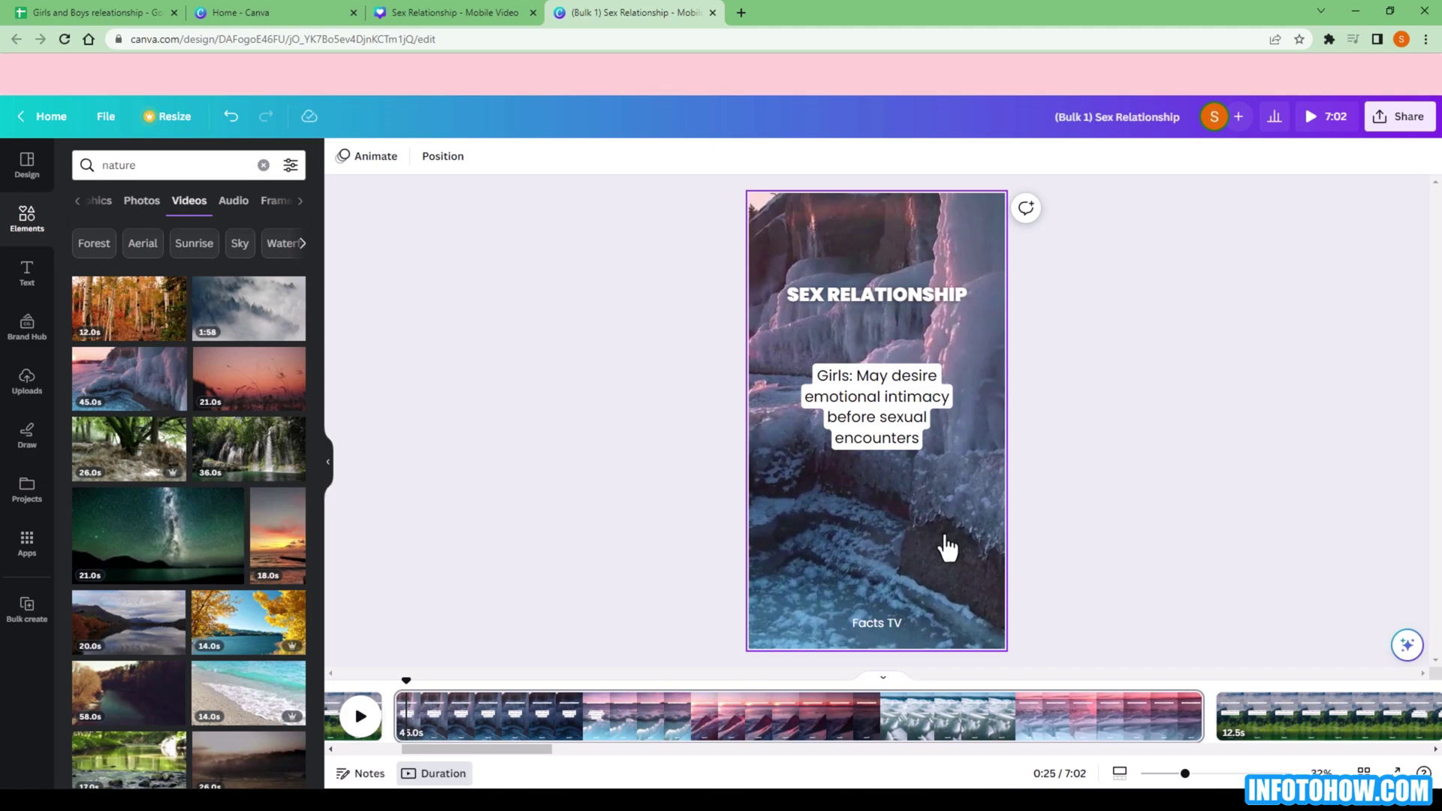
key(ctrl+z)
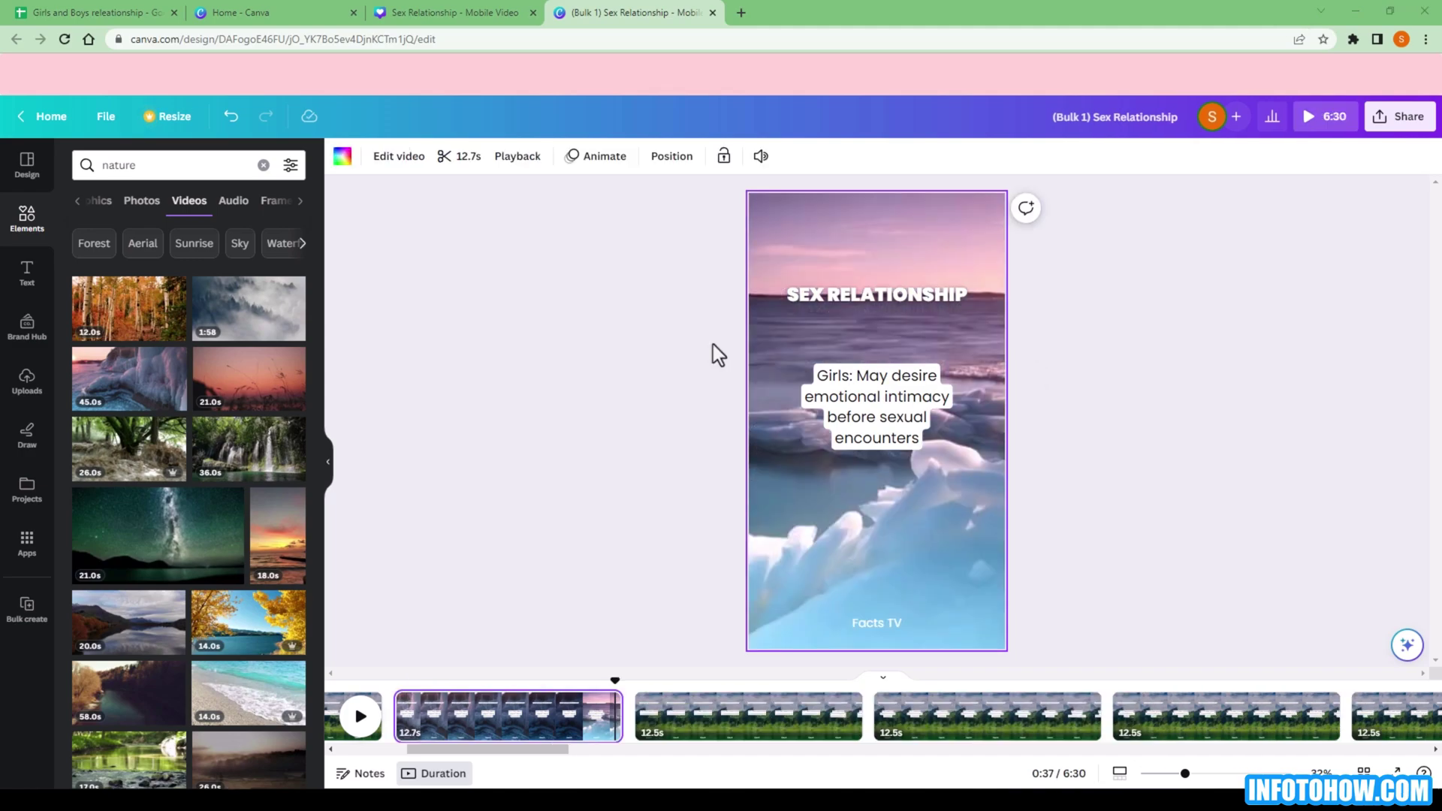
In the template design, step back to Bulk create's data entry and clear the table
click(455, 14)
click(67, 160)
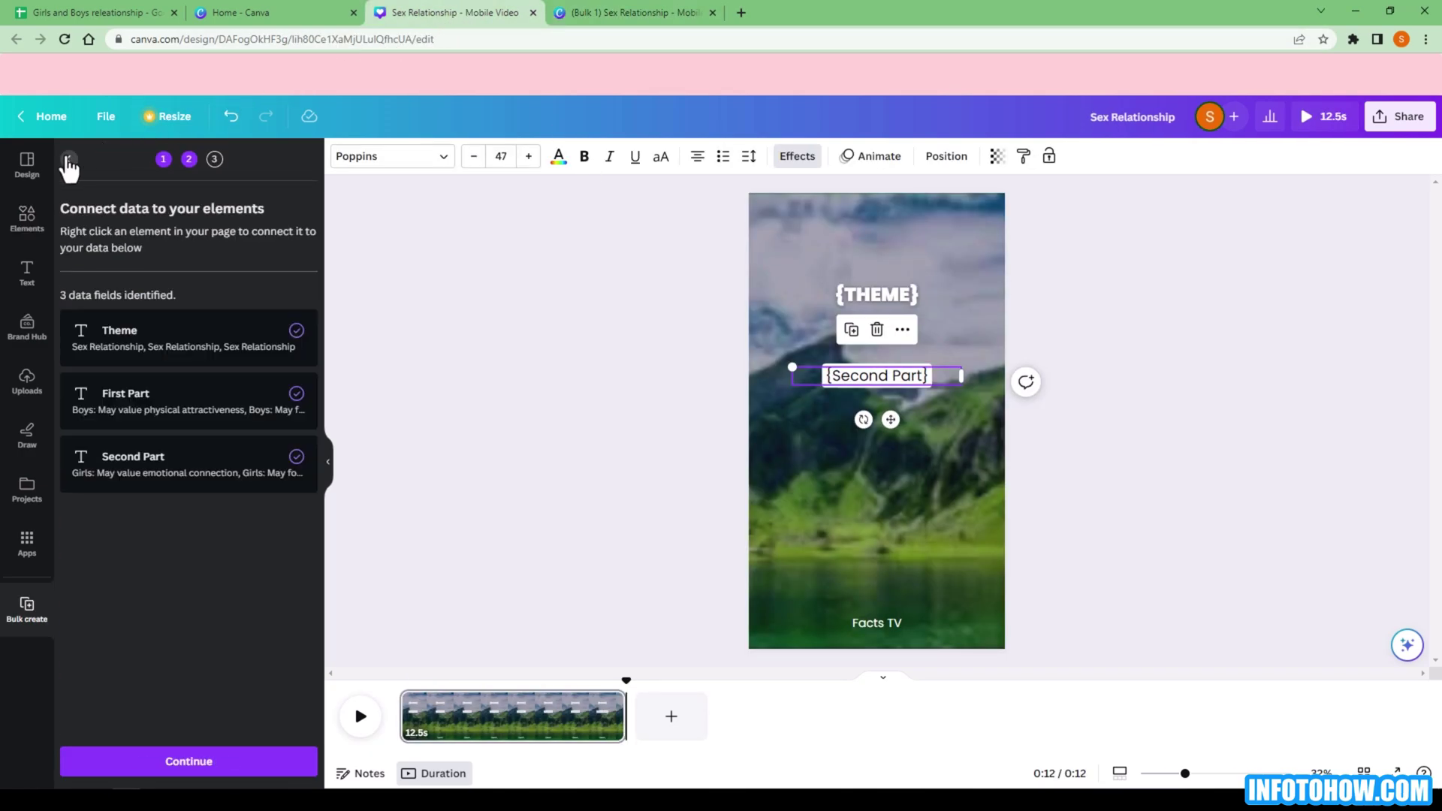
click(68, 160)
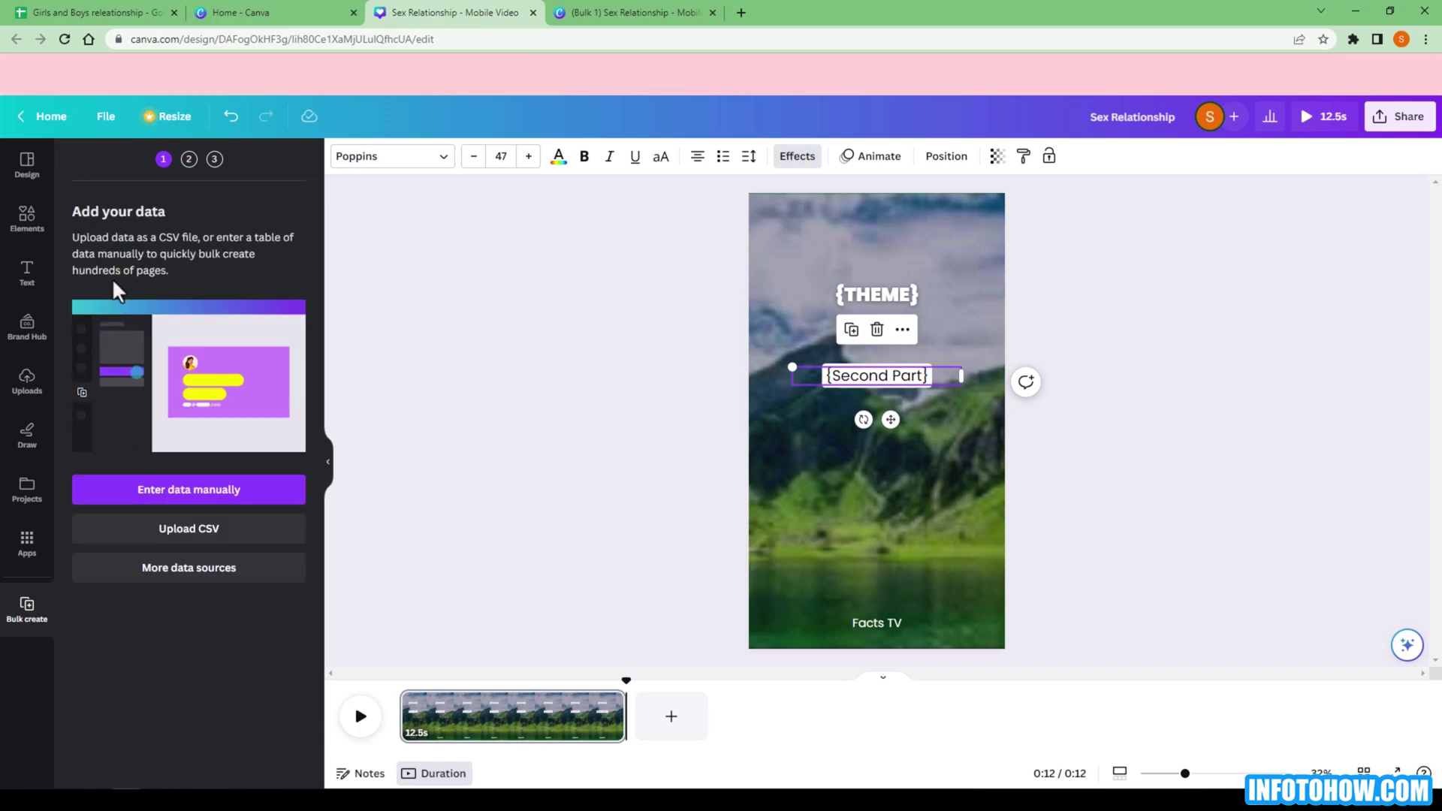
click(189, 490)
click(290, 666)
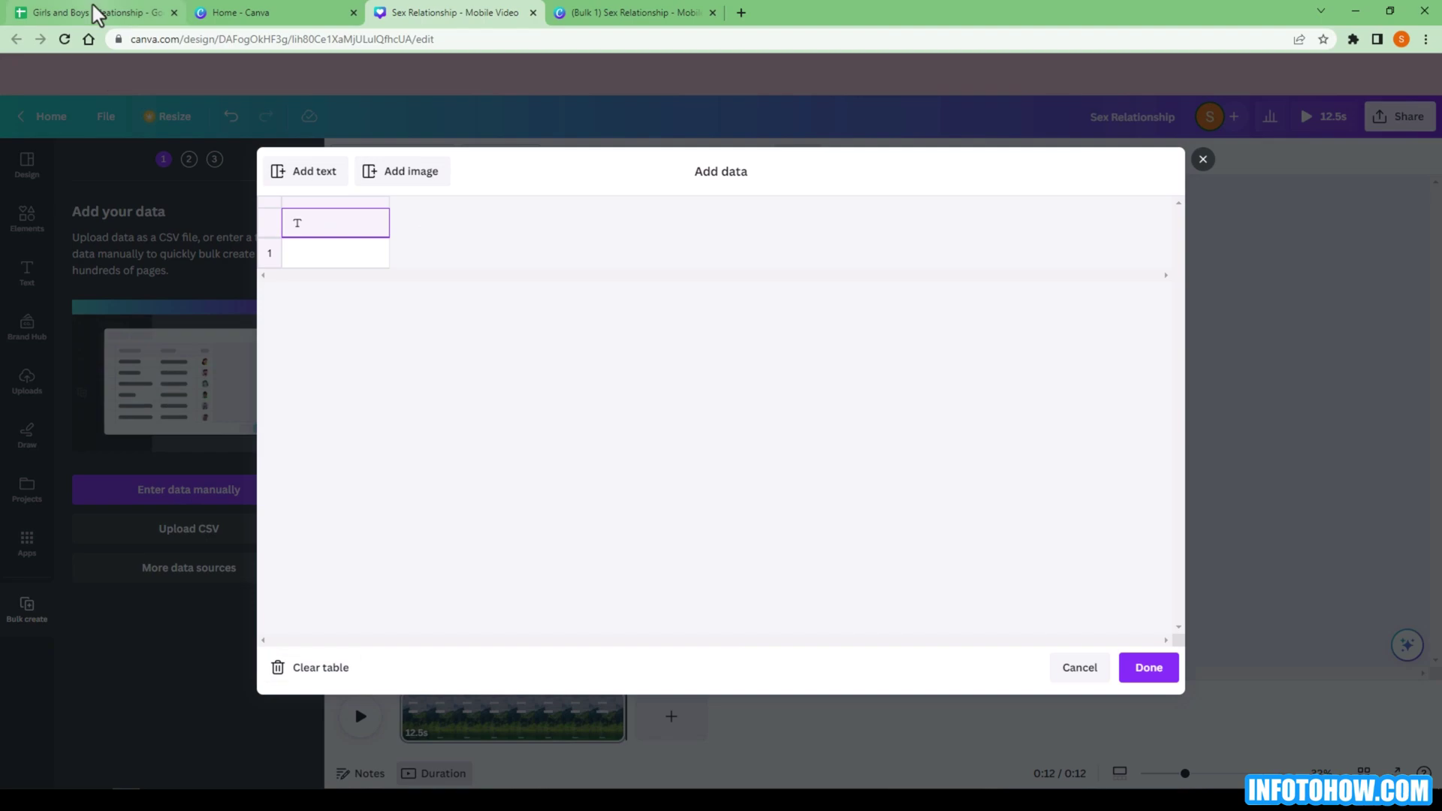
Put the Theme, First Part, Second Part header row into Canva's data table
click(93, 10)
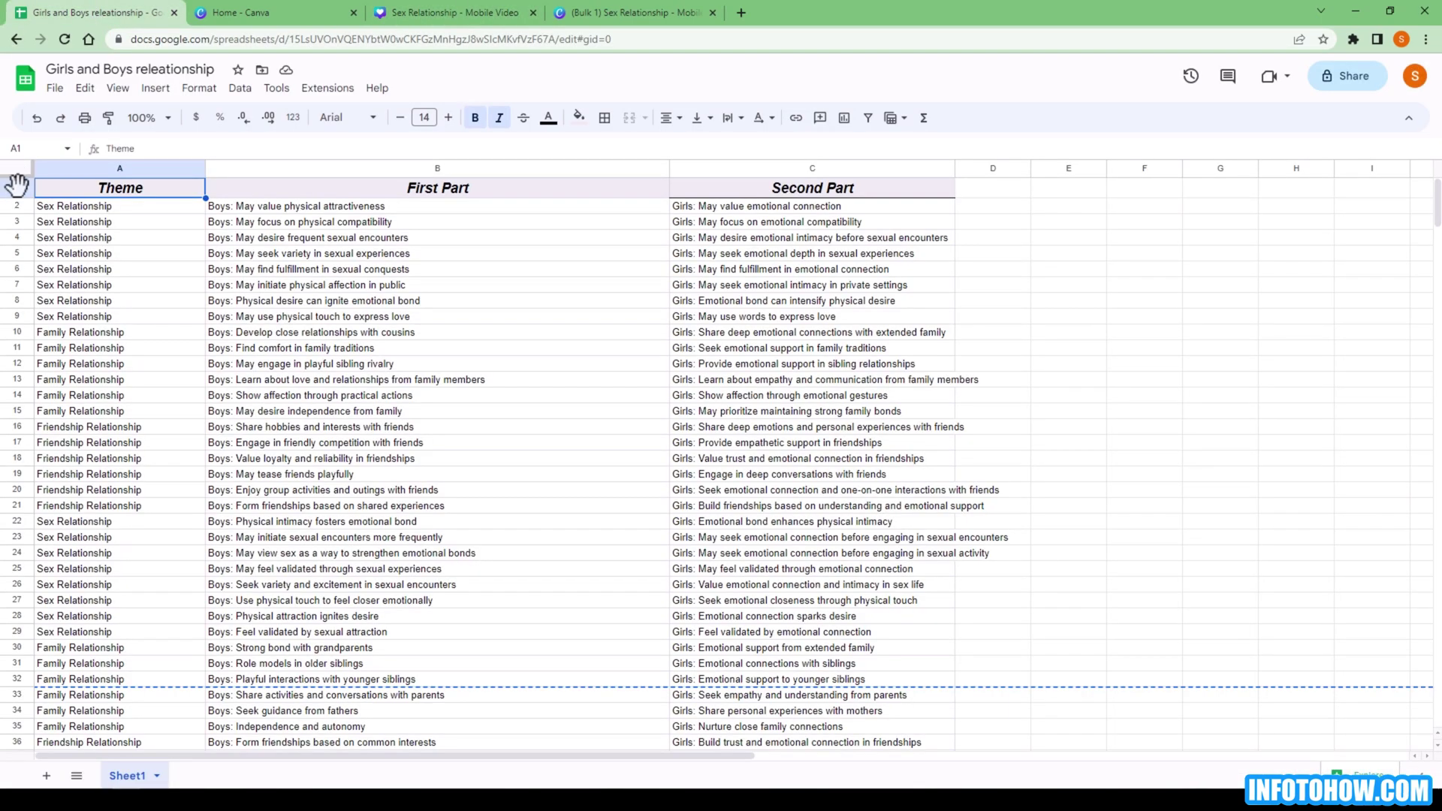
click(17, 186)
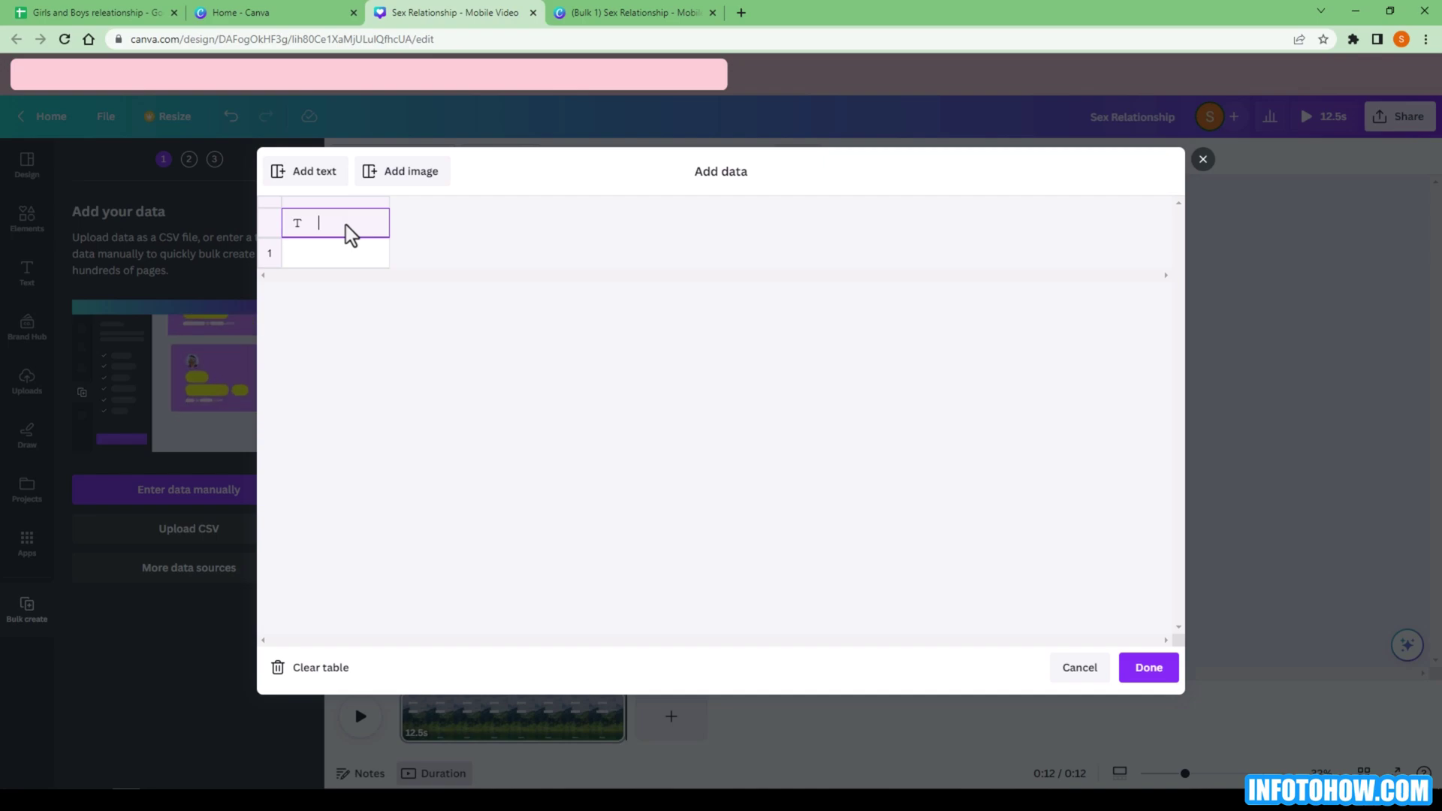
text(Theme	First Part	Second Part)
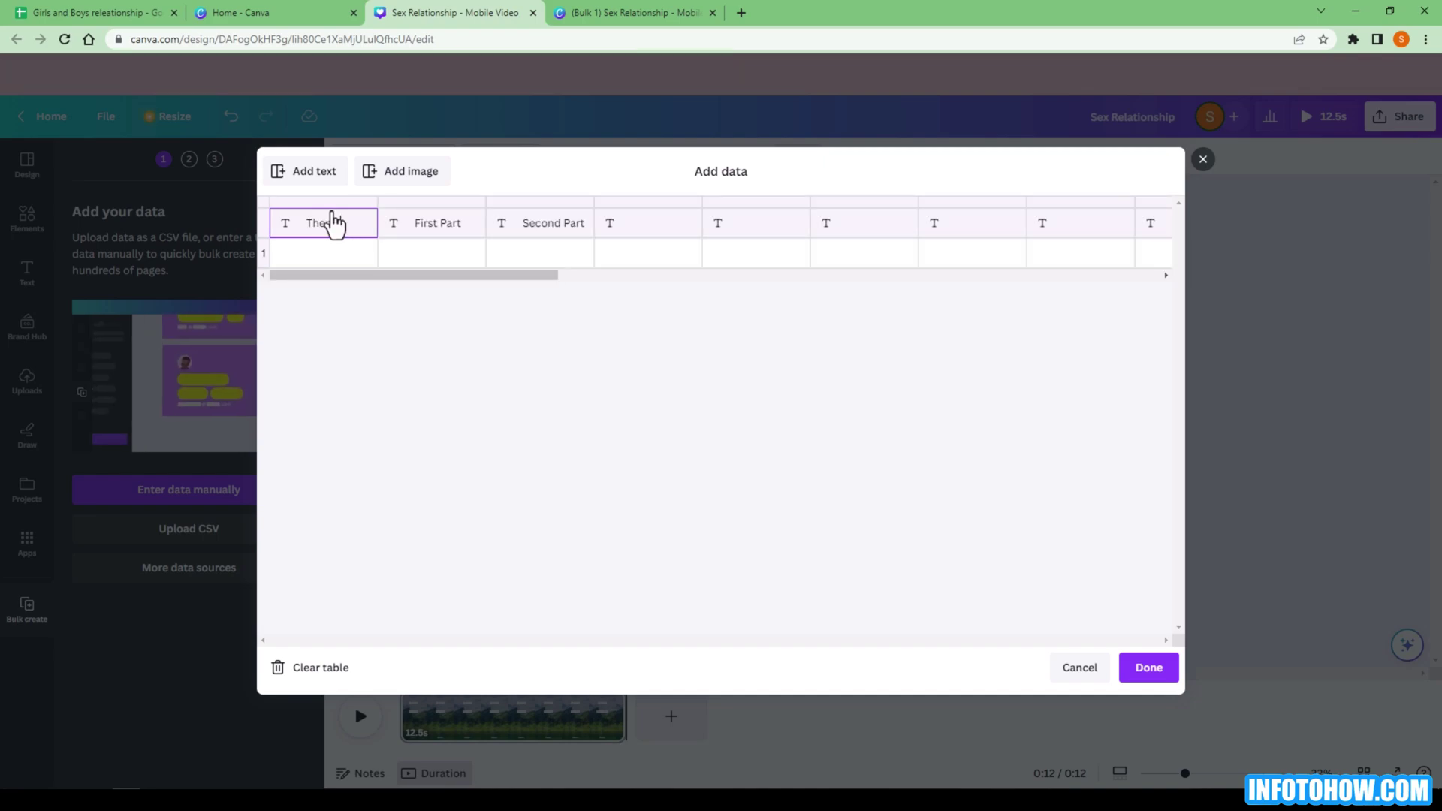
Copy spreadsheet rows 33–64 and paste them below the headers in Canva's table
key(ctrl+1)
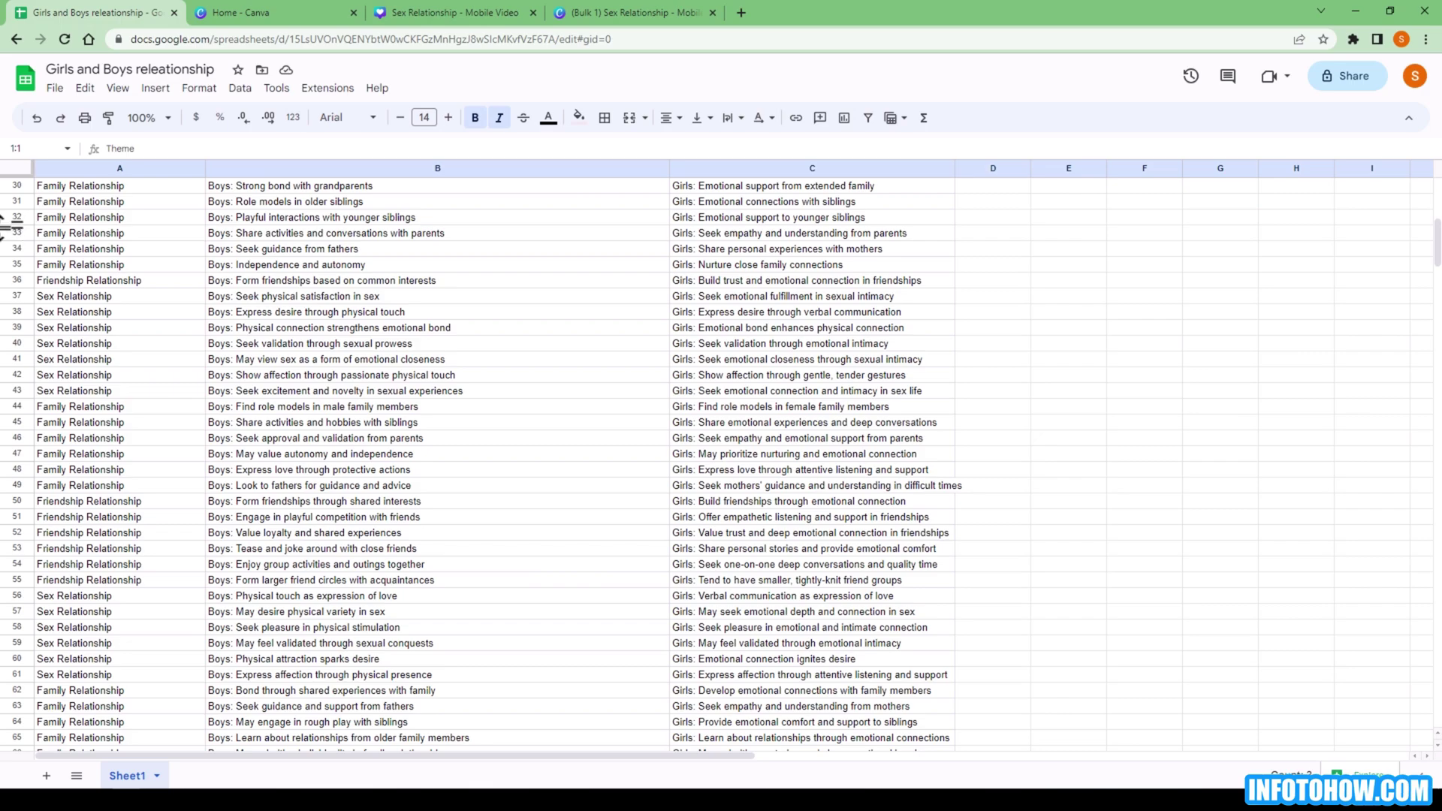
drag(60, 233, 964, 725)
key(ctrl+c)
key(ctrl+3)
click(334, 258)
key(ctrl+v)
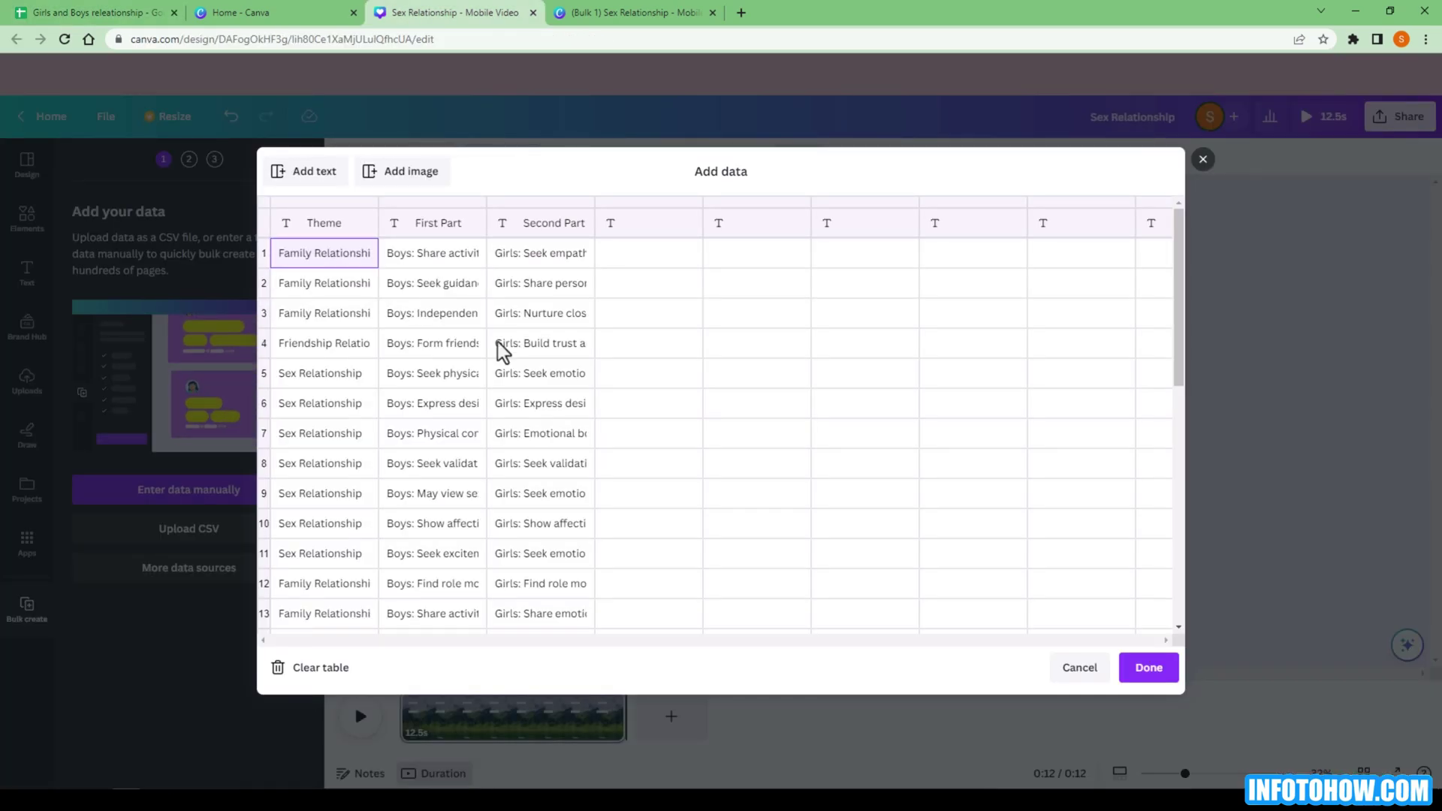
Confirm the pasted data with its three linked fields and continue to Apply data with 32 rows
click(1147, 667)
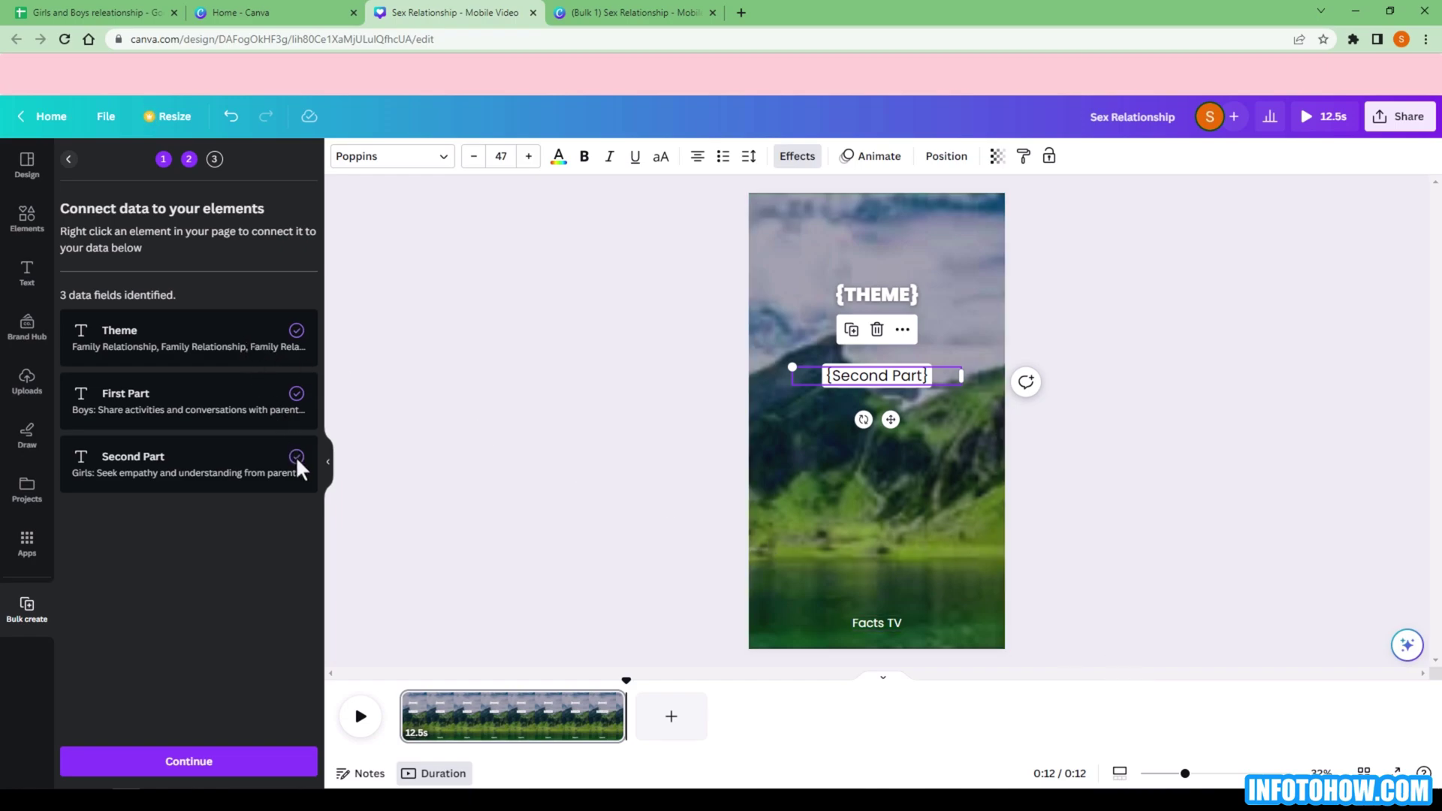
click(183, 765)
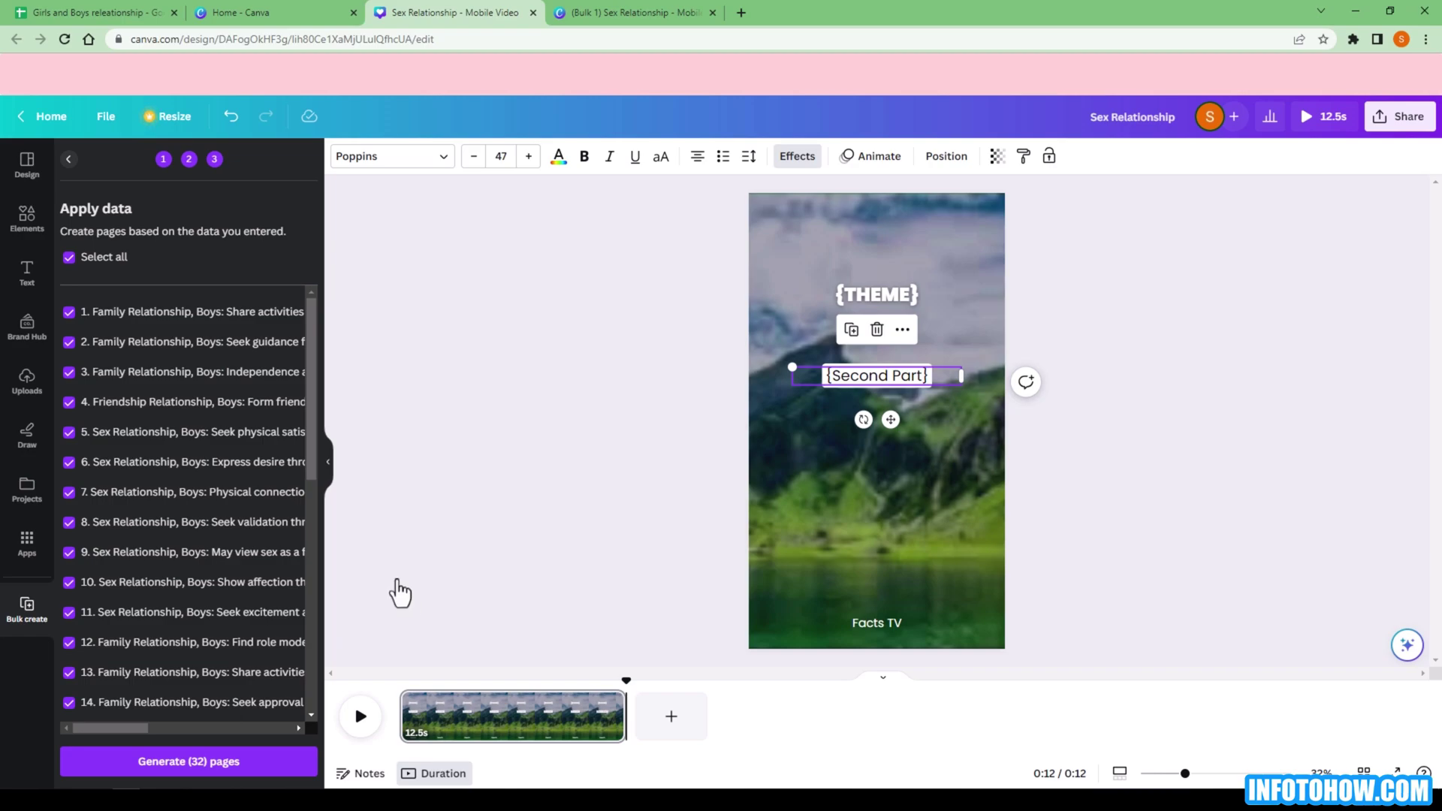
Search Elements for 'nature' videos and add the sunset clip to the page
click(27, 225)
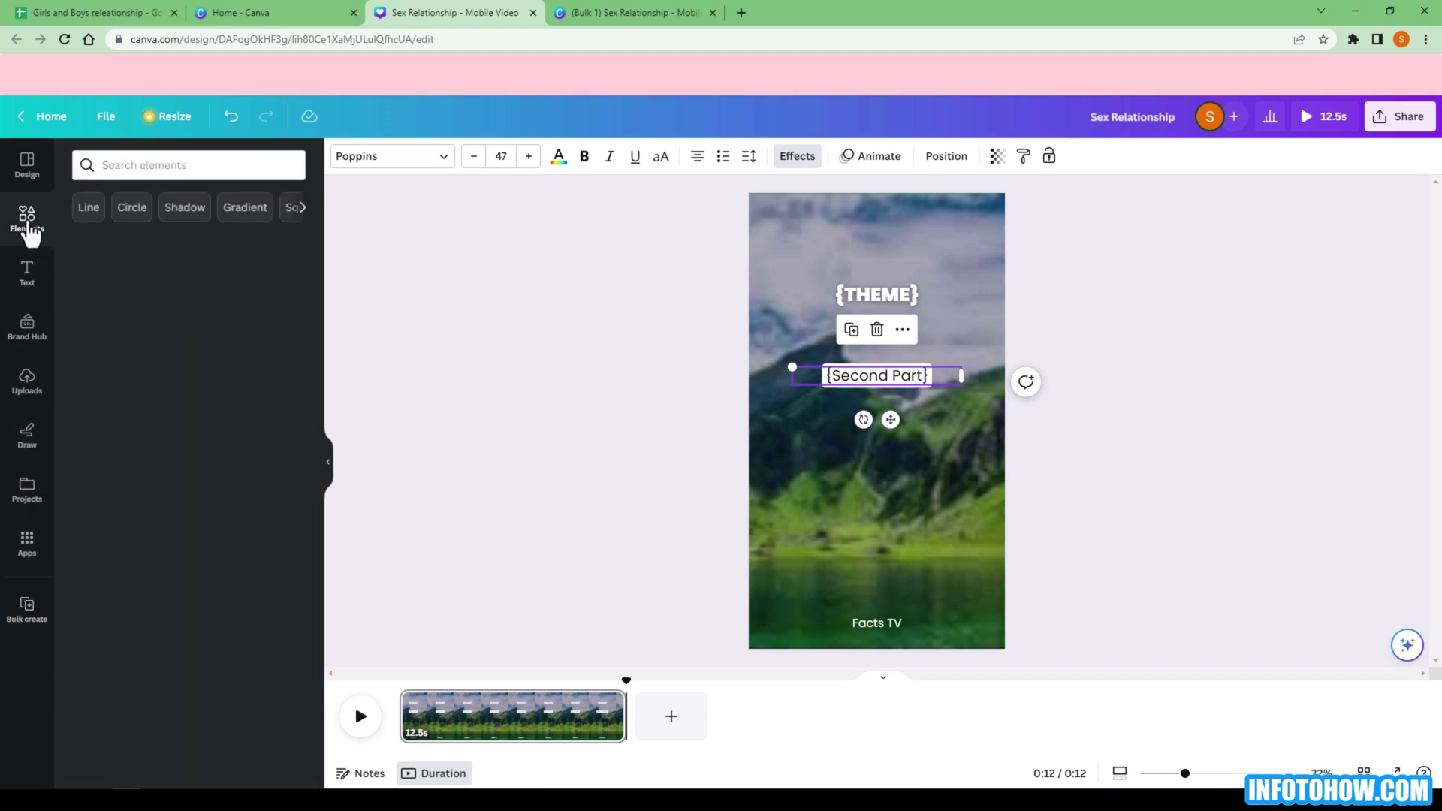
click(166, 165)
text(nature)
key(Return)
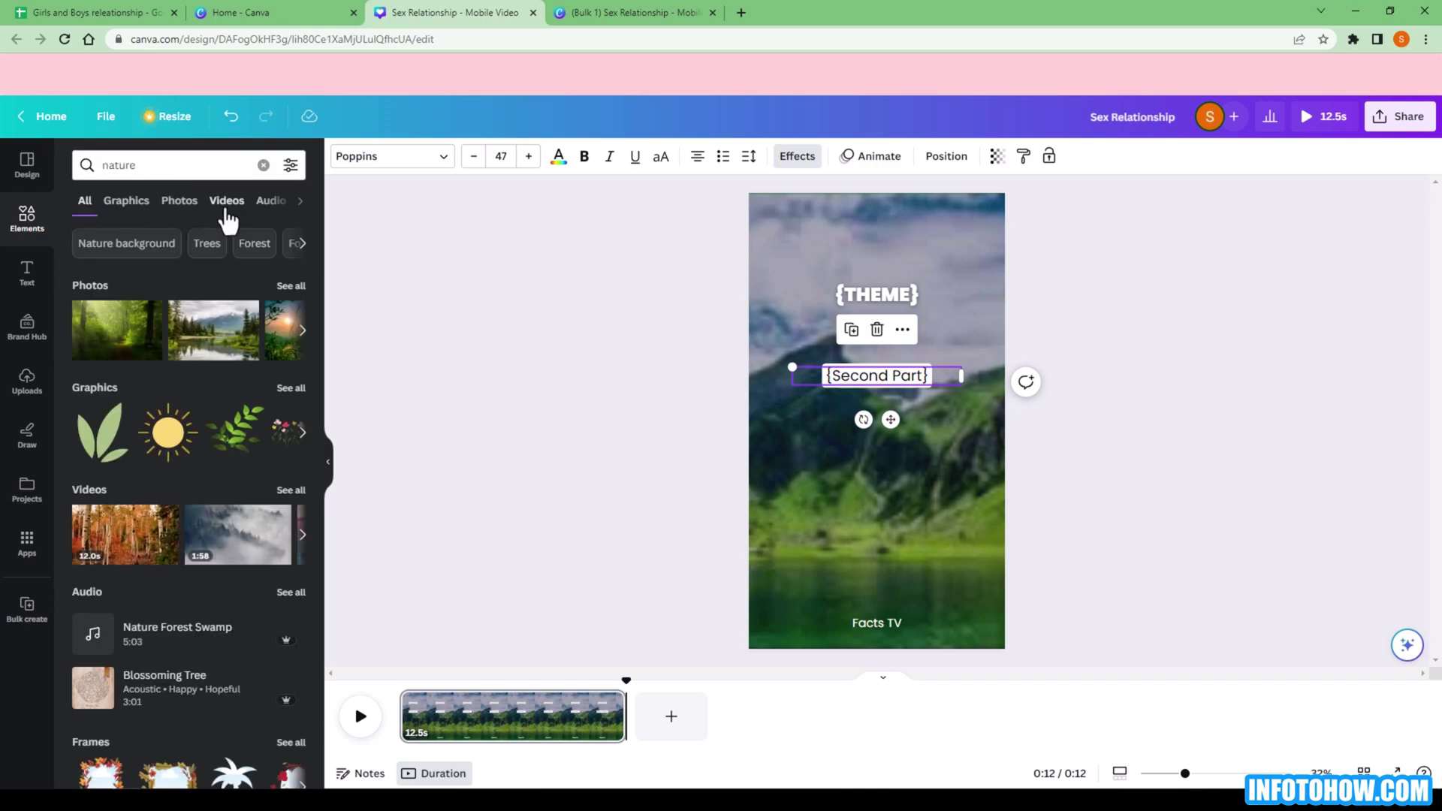
click(227, 201)
click(212, 386)
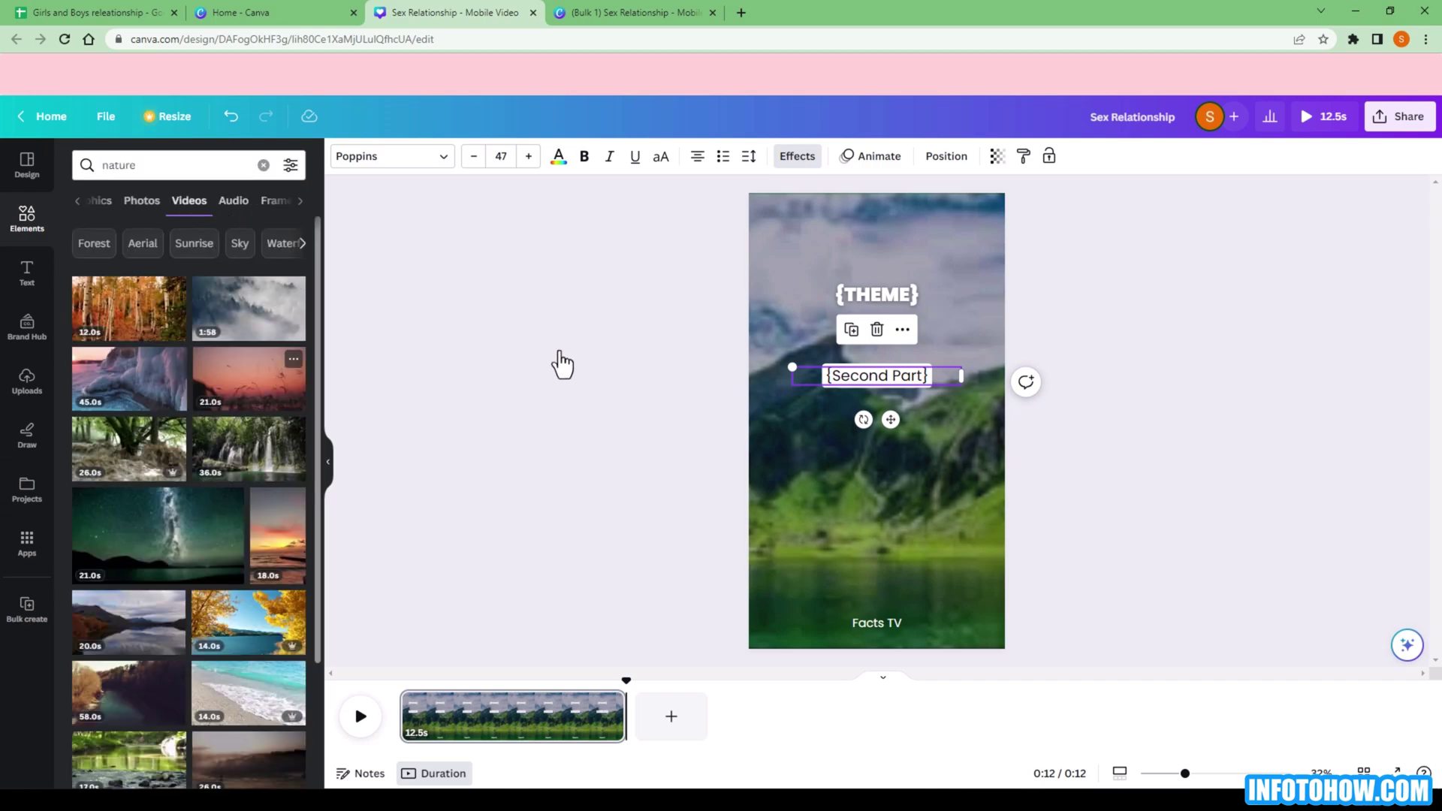
Make the sunset video the page background and trim it to about 12.8 seconds
click(904, 329)
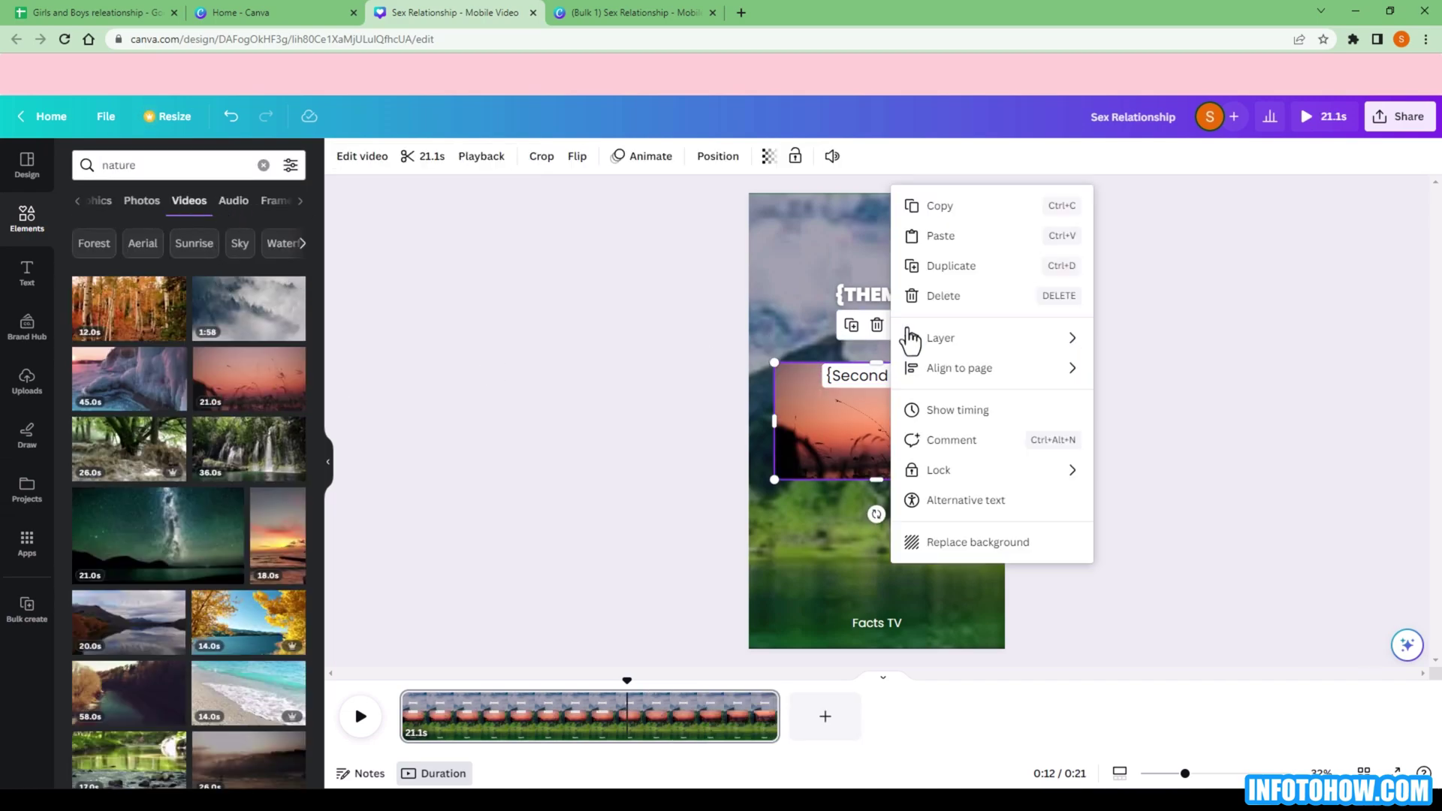
click(954, 552)
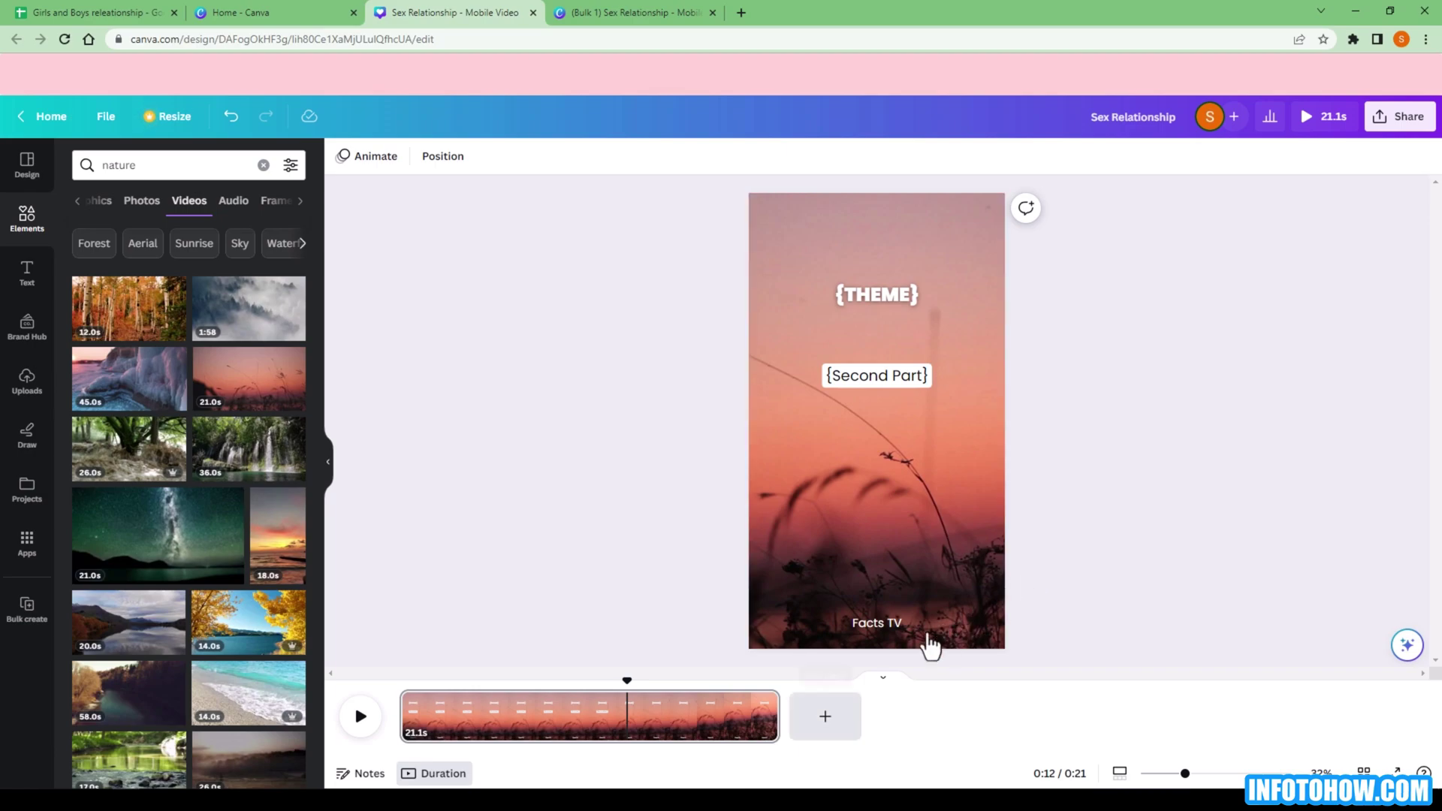
drag(737, 718, 624, 710)
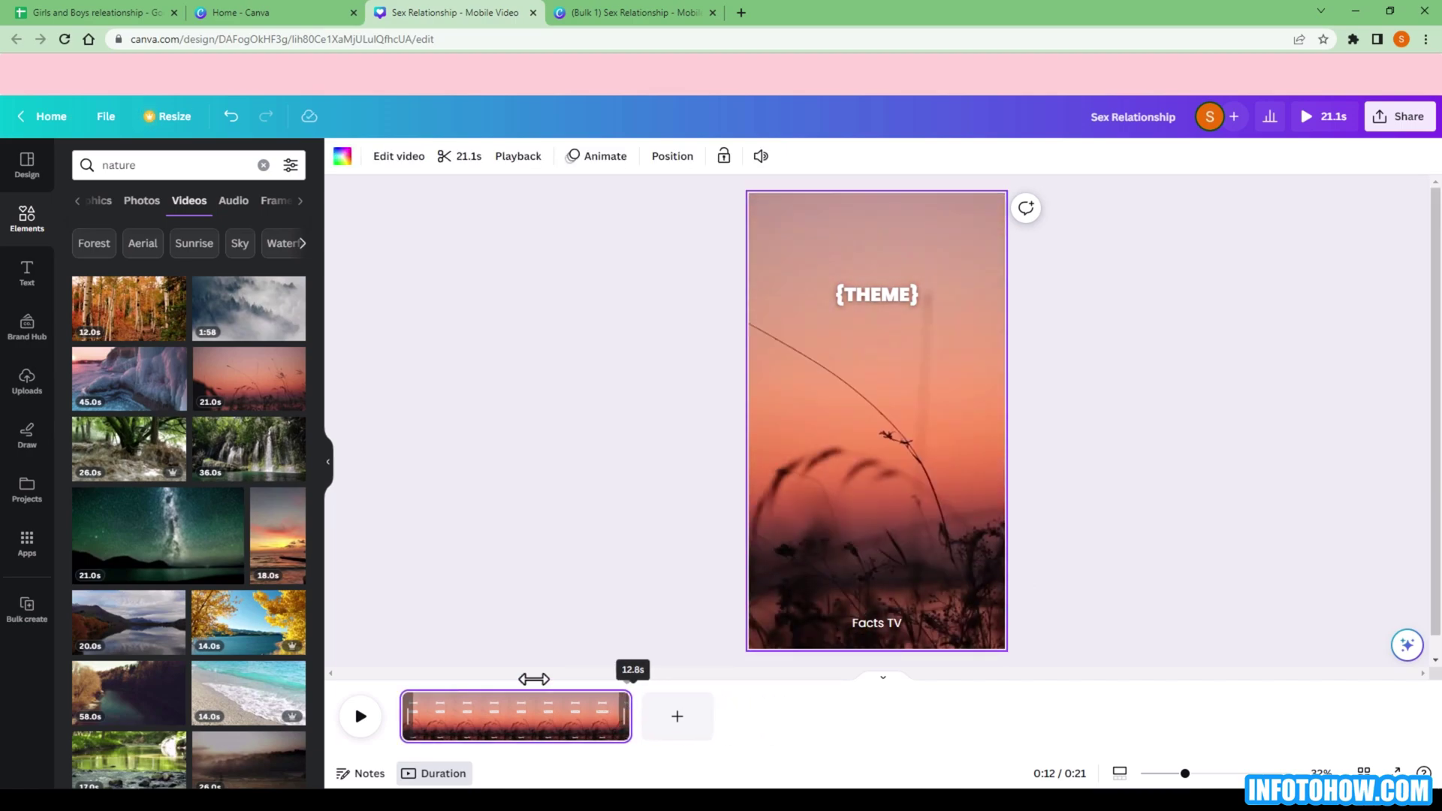
Generate 32 pages from the bulk data and play the resulting sunset-background fact design
click(10, 617)
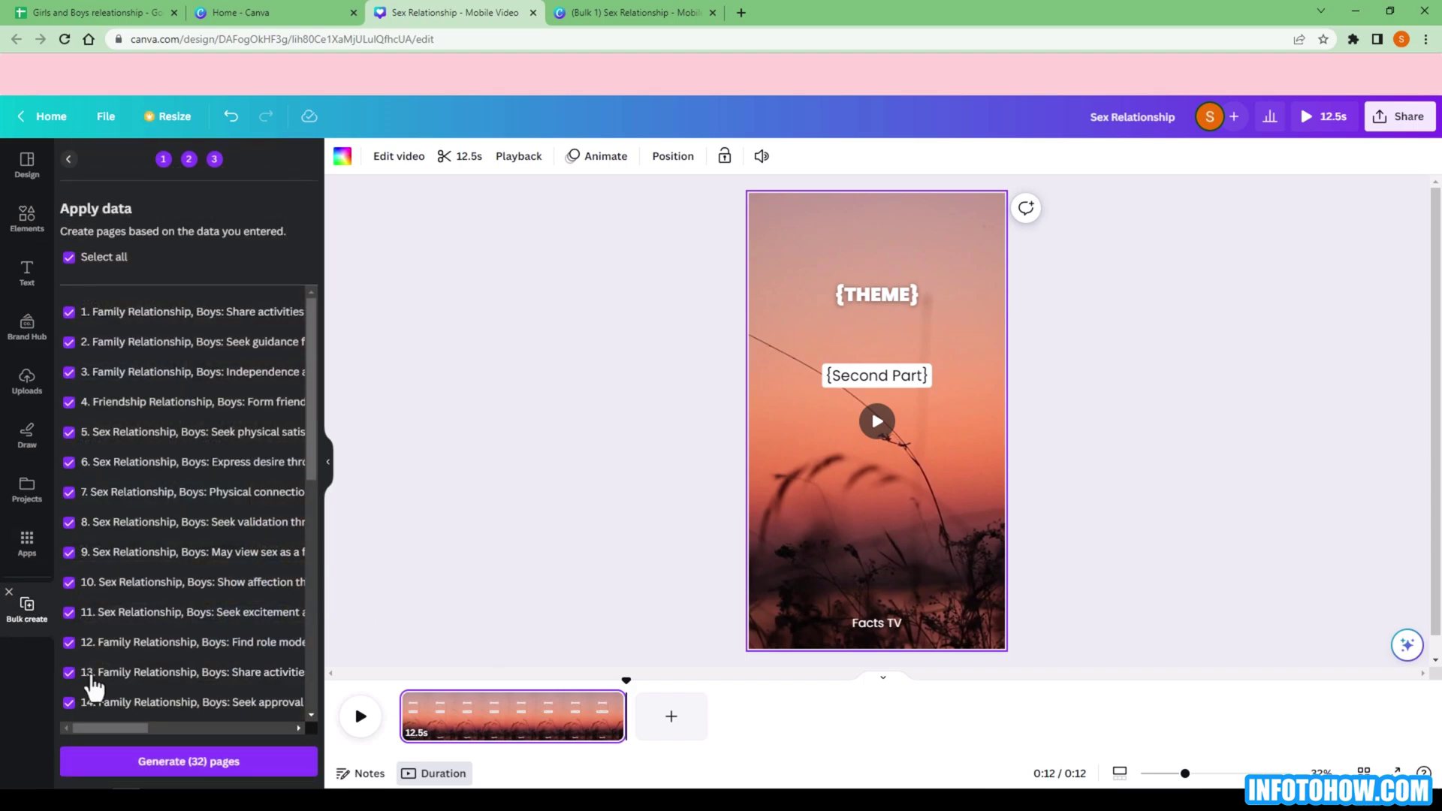
click(186, 761)
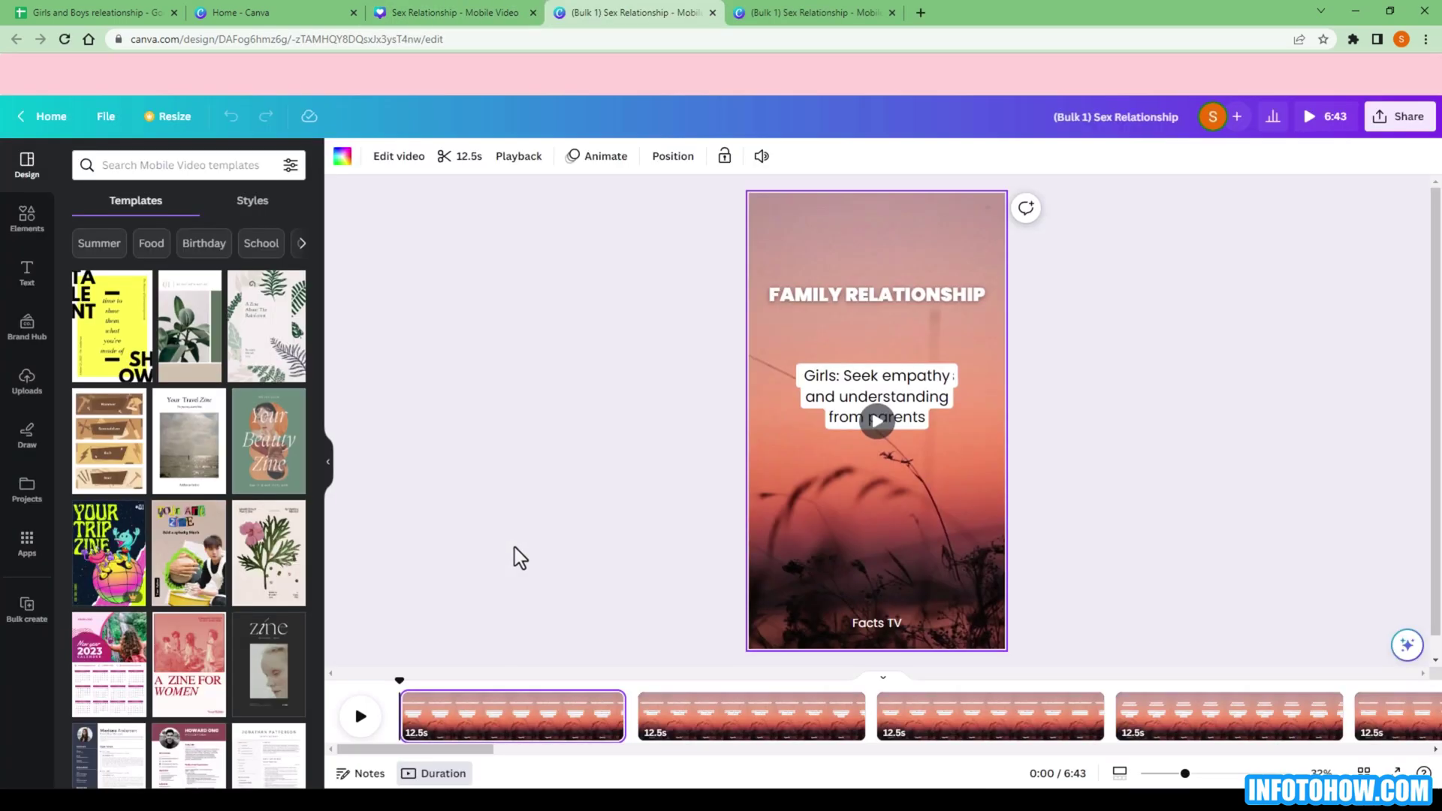
click(371, 727)
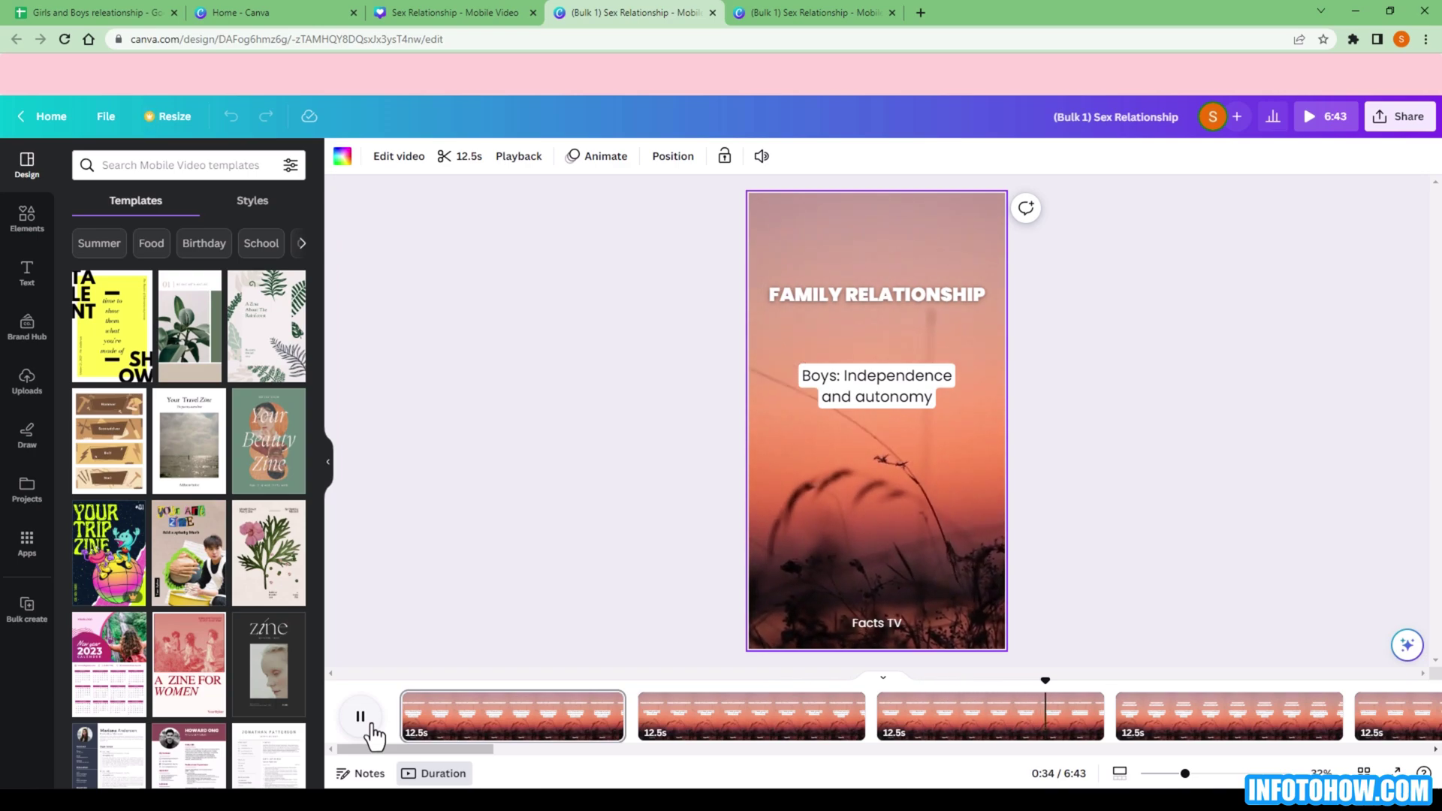
Stop the preview and download all pages as separate MP4 video files
key(space)
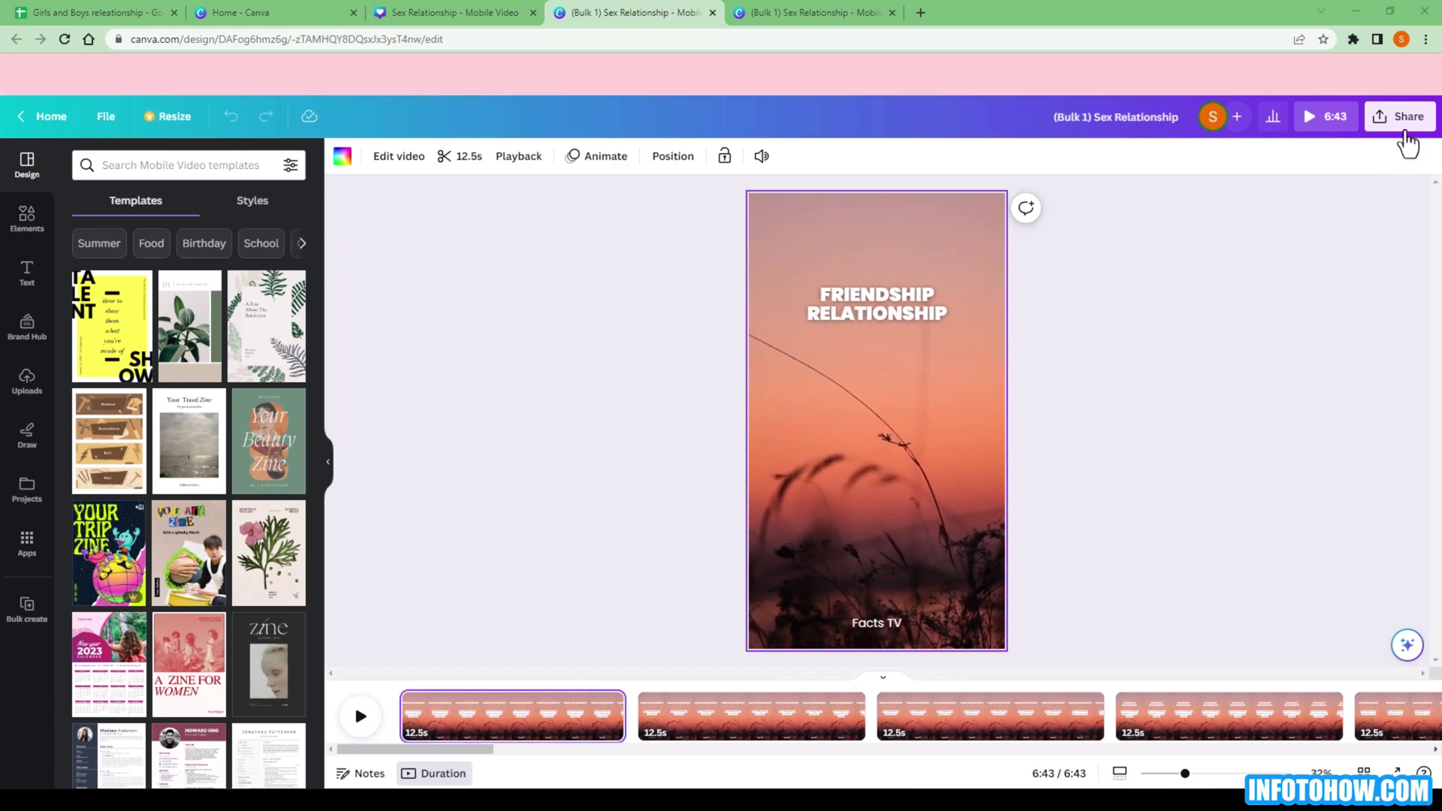
click(1404, 135)
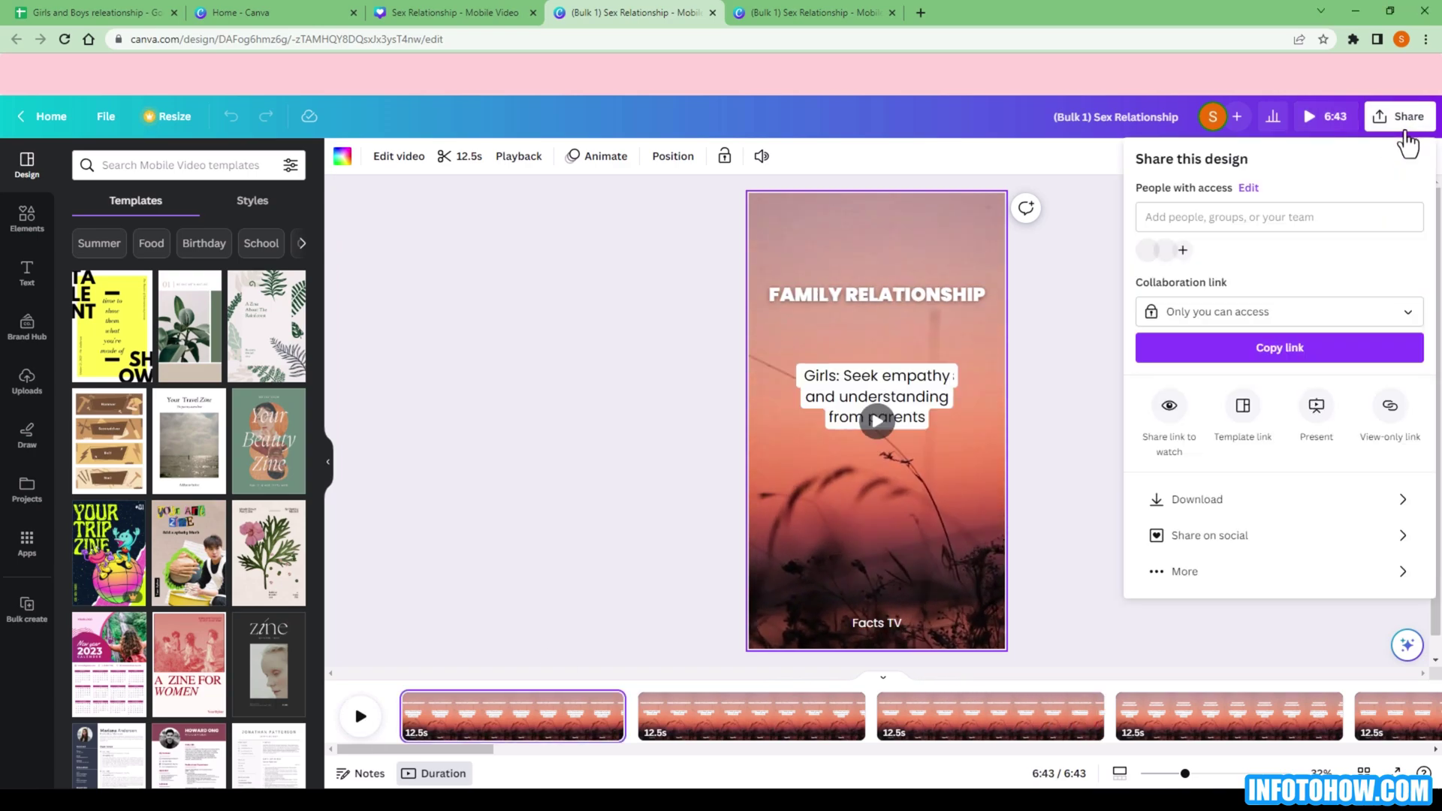
click(1279, 504)
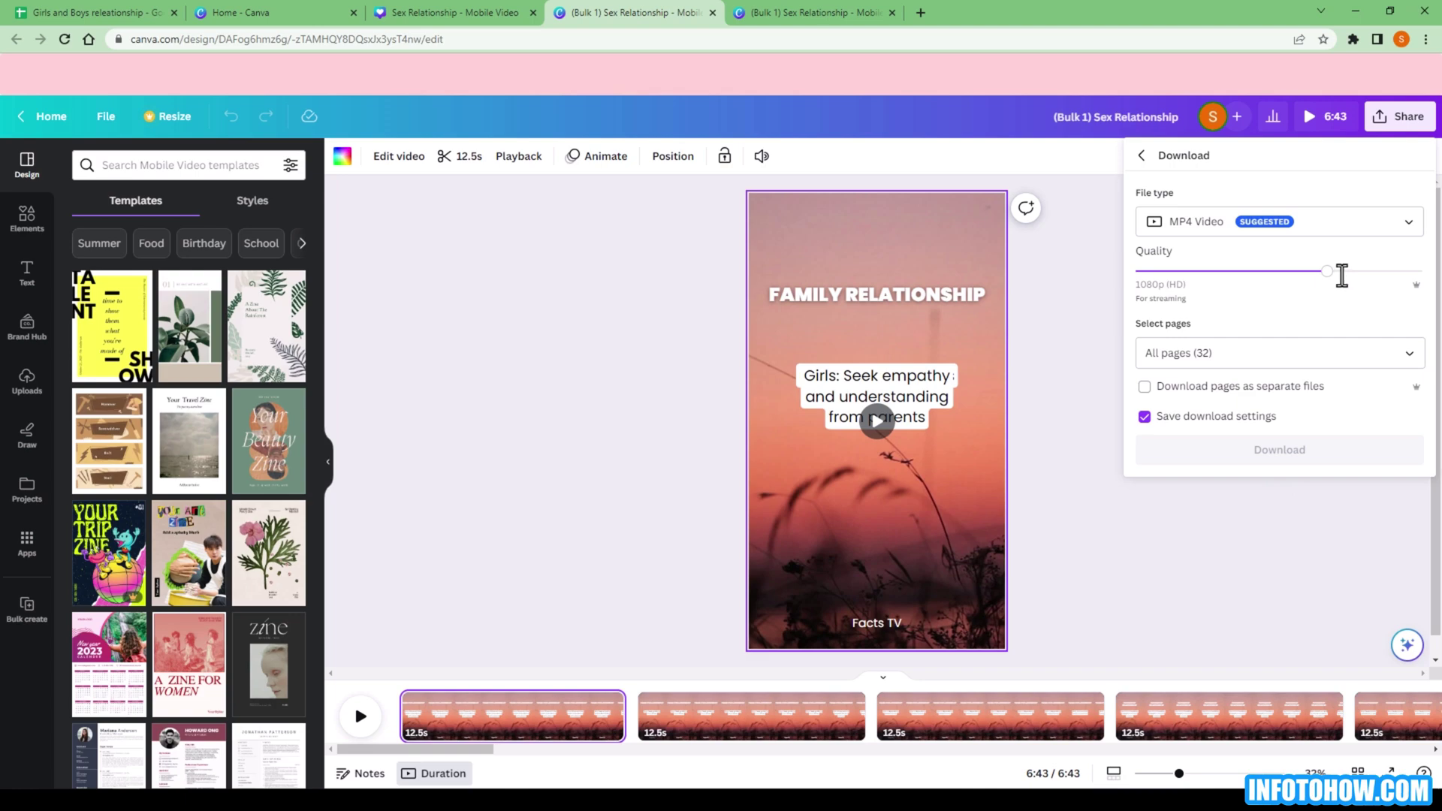
click(1287, 391)
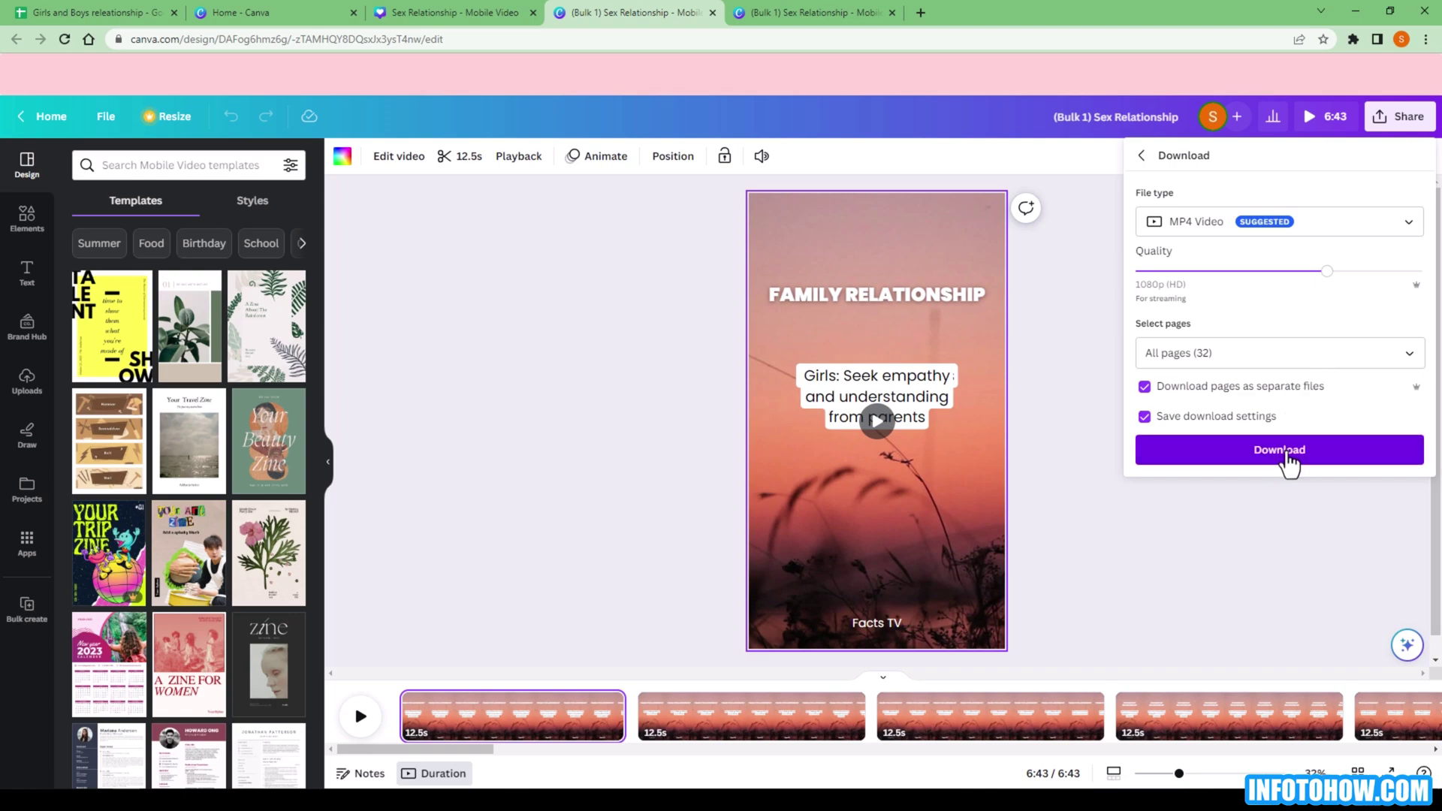
click(1286, 455)
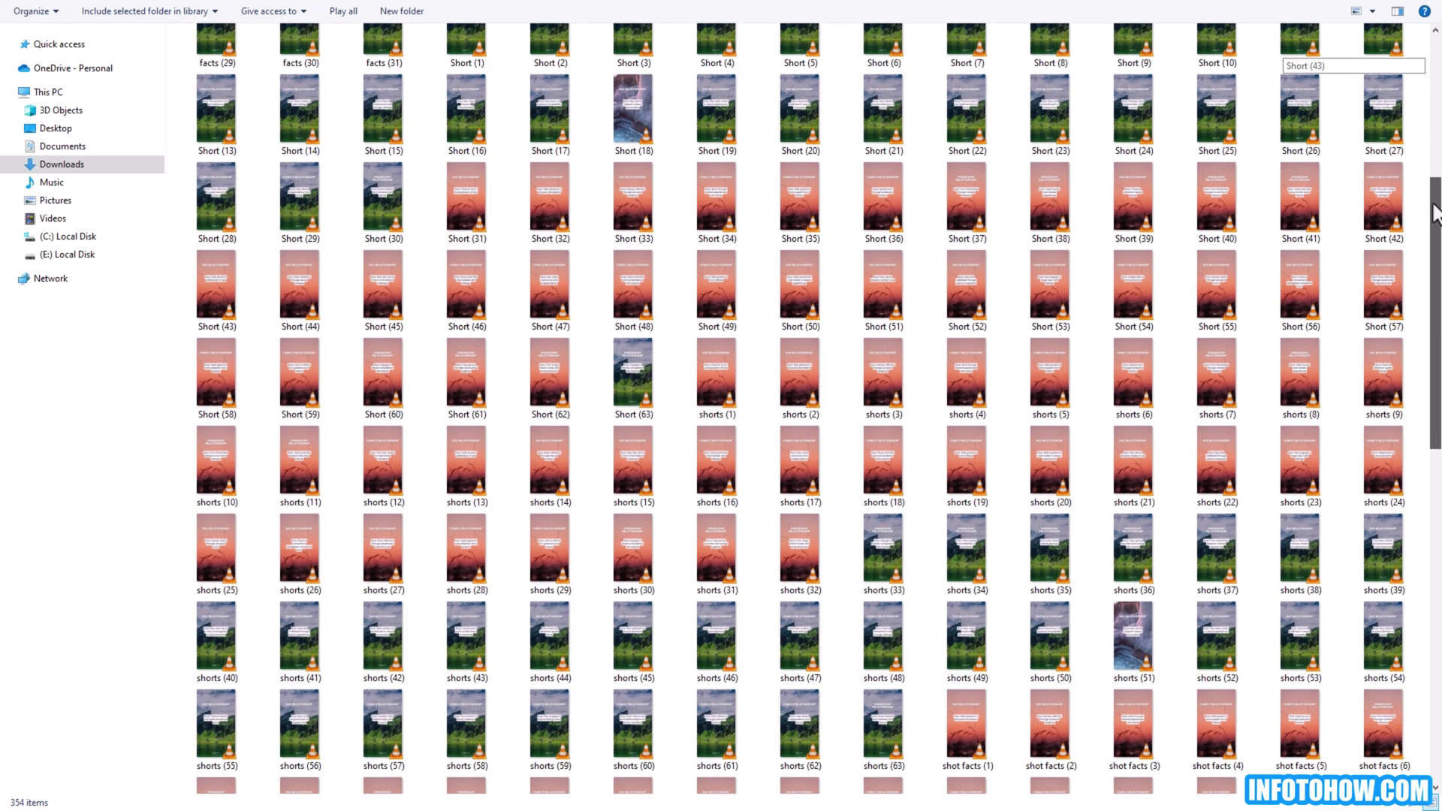
Scroll through the Downloads folder to view the downloaded 'shot facts' video files
drag(1434, 214, 1436, 585)
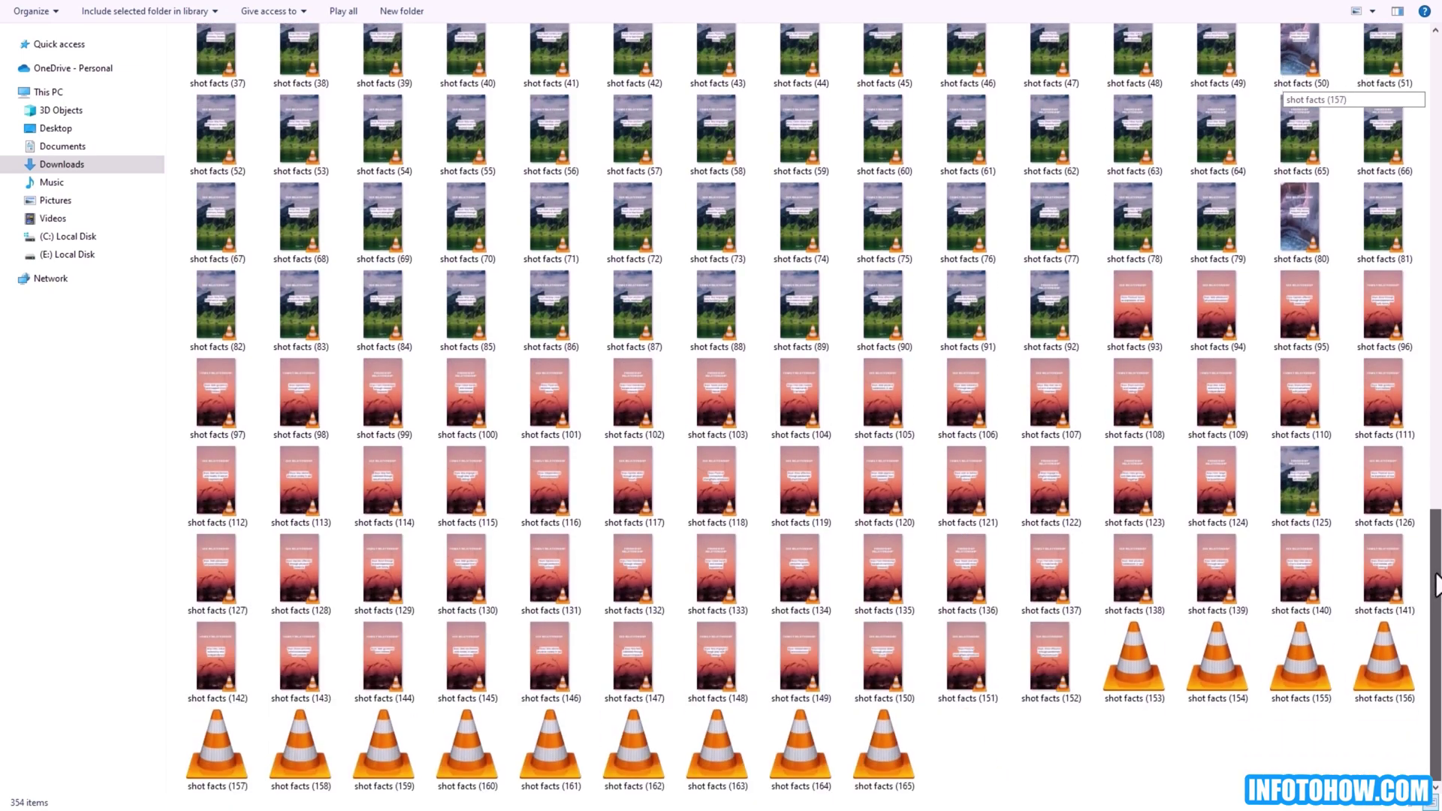